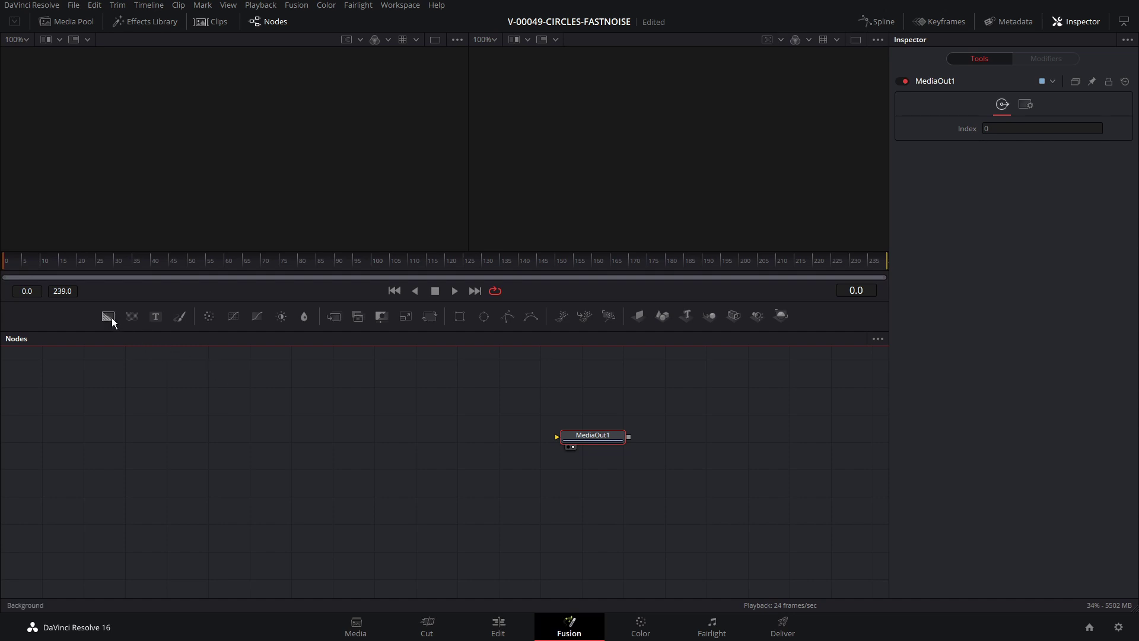
- Add a Background node wired to MediaOut1 and space the nodes apart
{"action": "left_click_drag", "start_coordinate": [155, 455], "coordinate": [693, 462]}
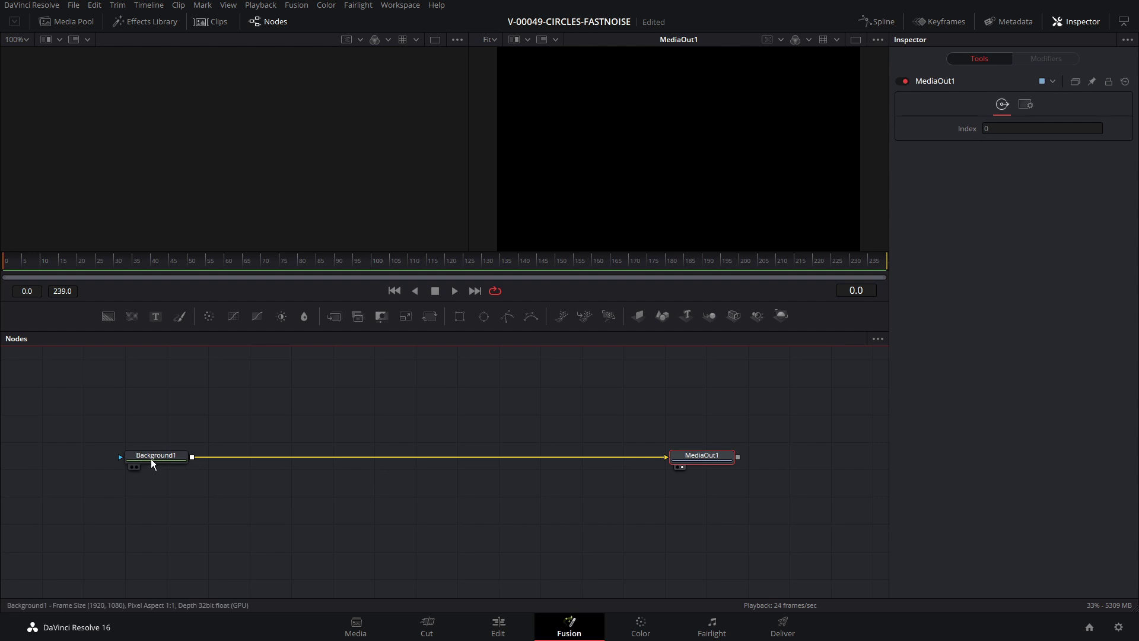
{"action": "left_click_drag", "start_coordinate": [151, 458], "coordinate": [191, 458]}
{"action": "left_click_drag", "start_coordinate": [696, 459], "coordinate": [706, 459]}
{"action": "left_click_drag", "start_coordinate": [214, 463], "coordinate": [220, 463]}
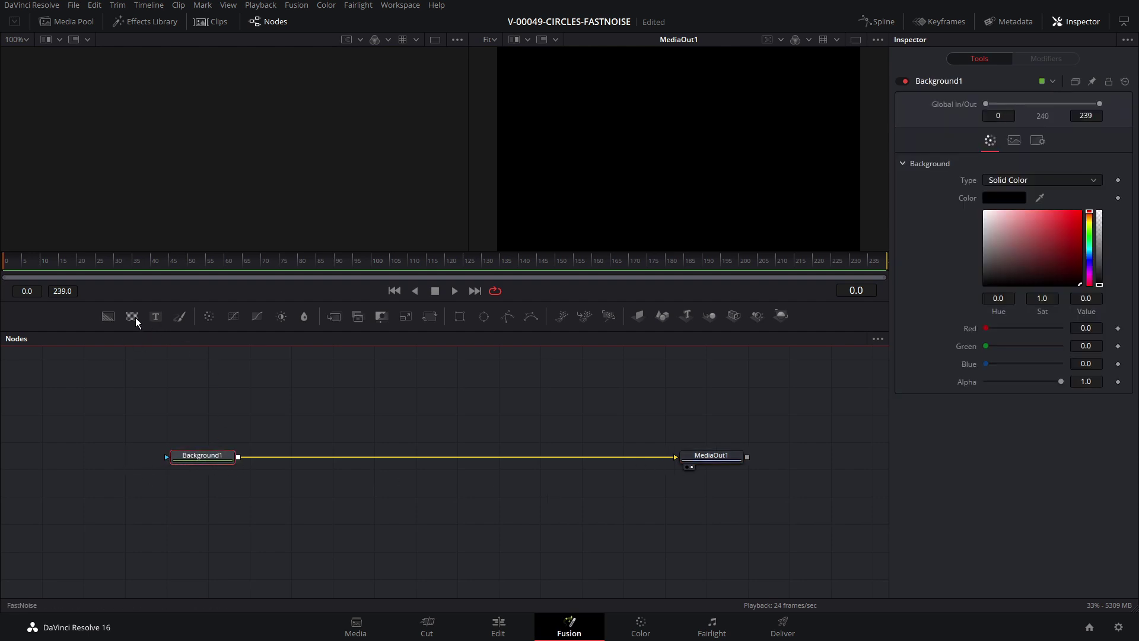
- Add FastNoise1, view it, try Detail 6.14 and Seethe during playback, then reset to defaults
{"action": "left_click_drag", "start_coordinate": [132, 319], "coordinate": [336, 397]}
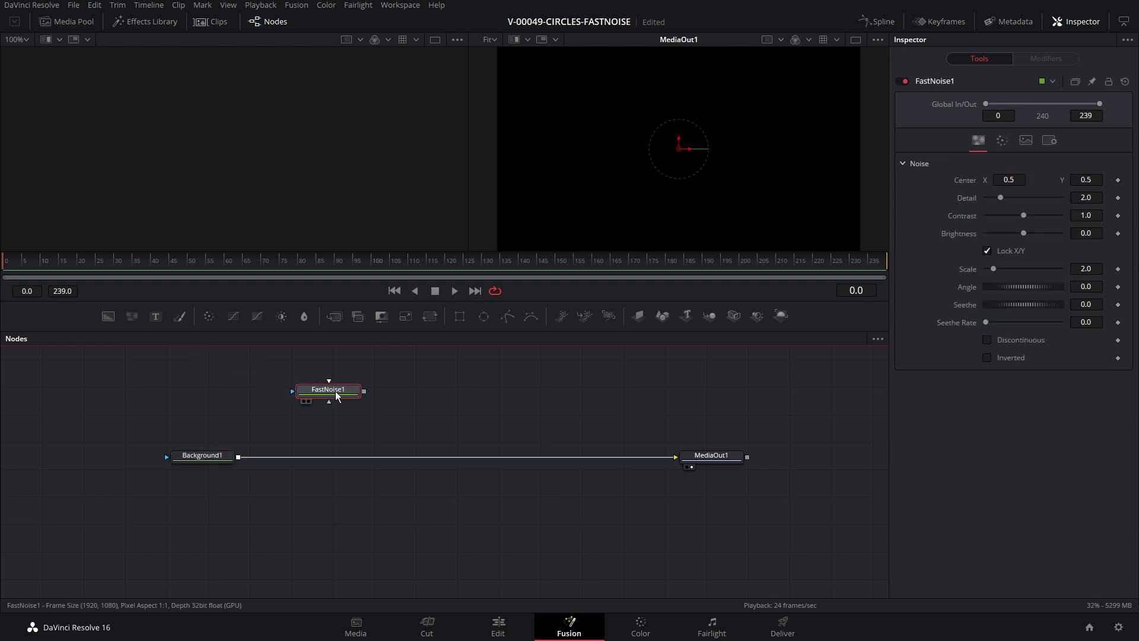
{"action": "key", "text": "1"}
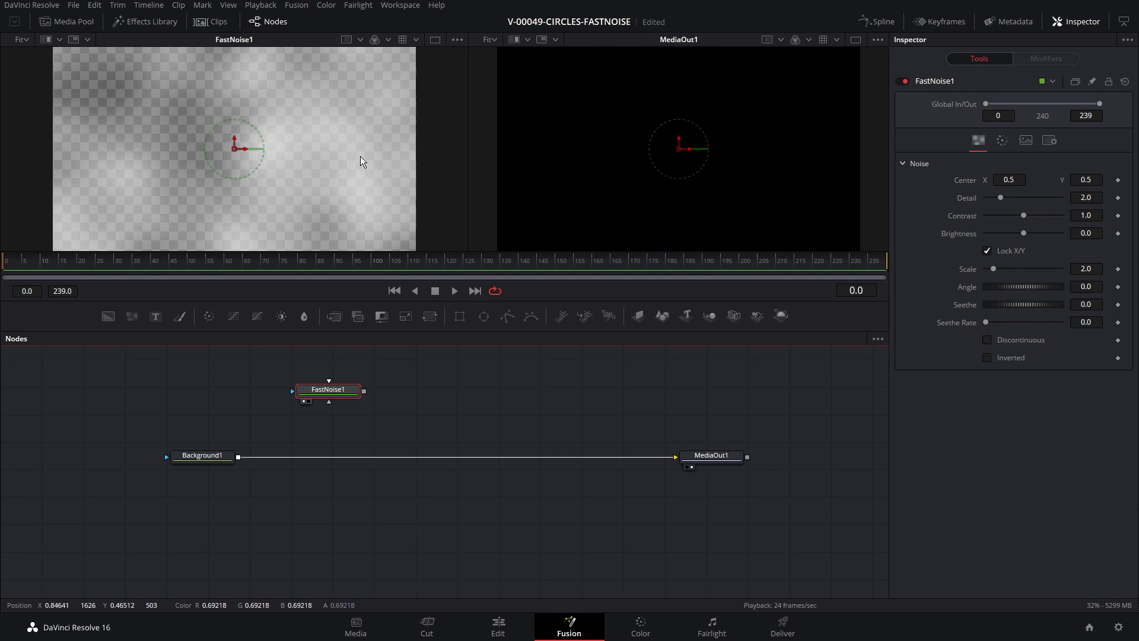
{"action": "left_click_drag", "start_coordinate": [1000, 197], "coordinate": [1018, 232]}
{"action": "mouse_move", "coordinate": [1010, 302]}
{"action": "left_mouse_down"}
{"action": "mouse_move", "coordinate": [1024, 305]}
{"action": "mouse_move", "coordinate": [1017, 323]}
{"action": "left_mouse_up"}
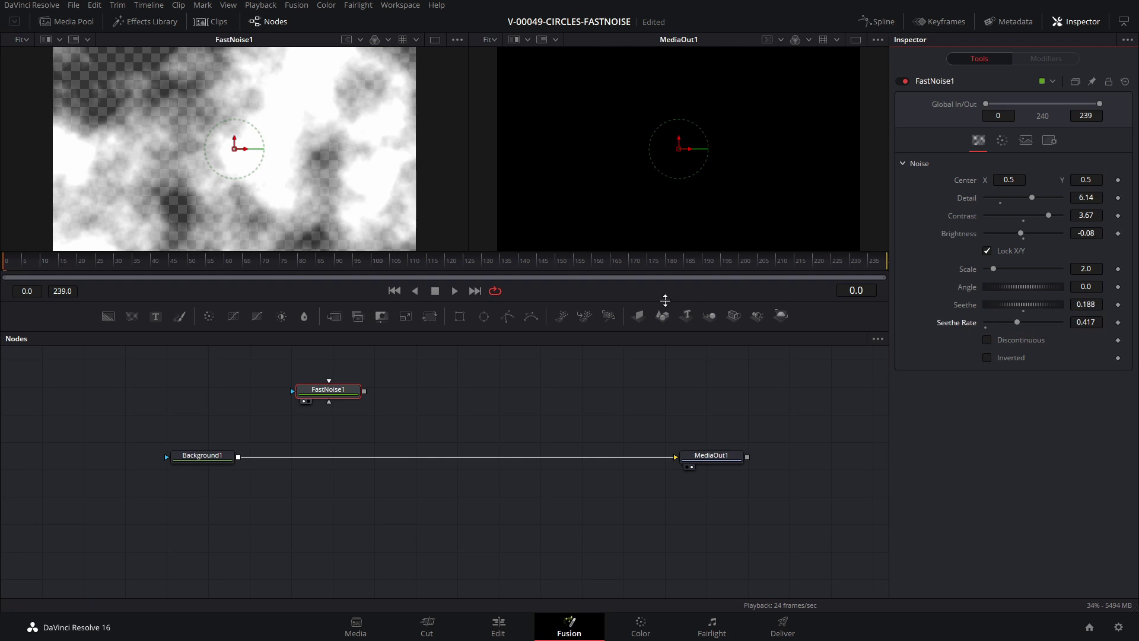
{"action": "key", "text": "space"}
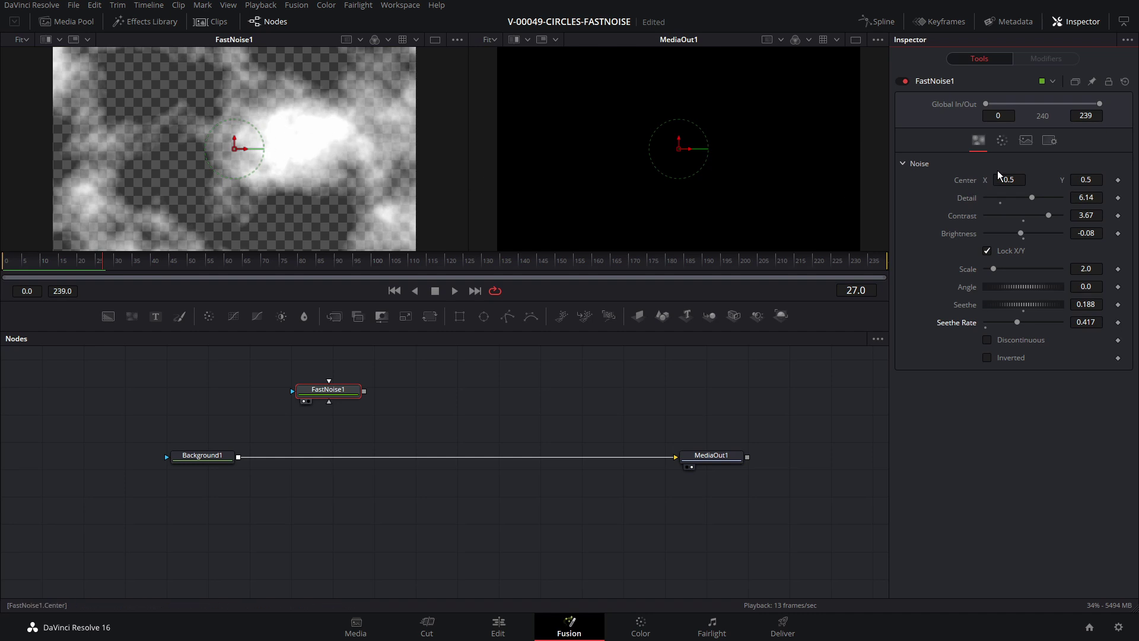
{"action": "left_click", "coordinate": [1125, 82]}
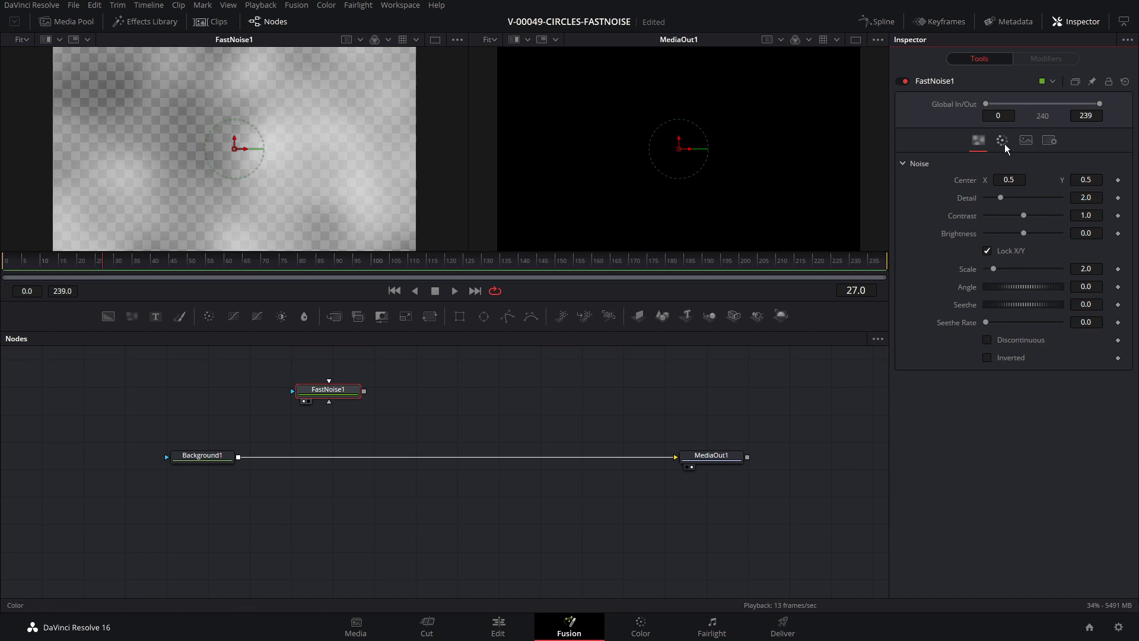
- In the Color tab, try red and black colours, reset them, then set Type to Gradient
{"action": "left_click", "coordinate": [1003, 141]}
{"action": "left_click_drag", "start_coordinate": [1035, 286], "coordinate": [1082, 225]}
{"action": "left_click_drag", "start_coordinate": [1045, 475], "coordinate": [971, 516]}
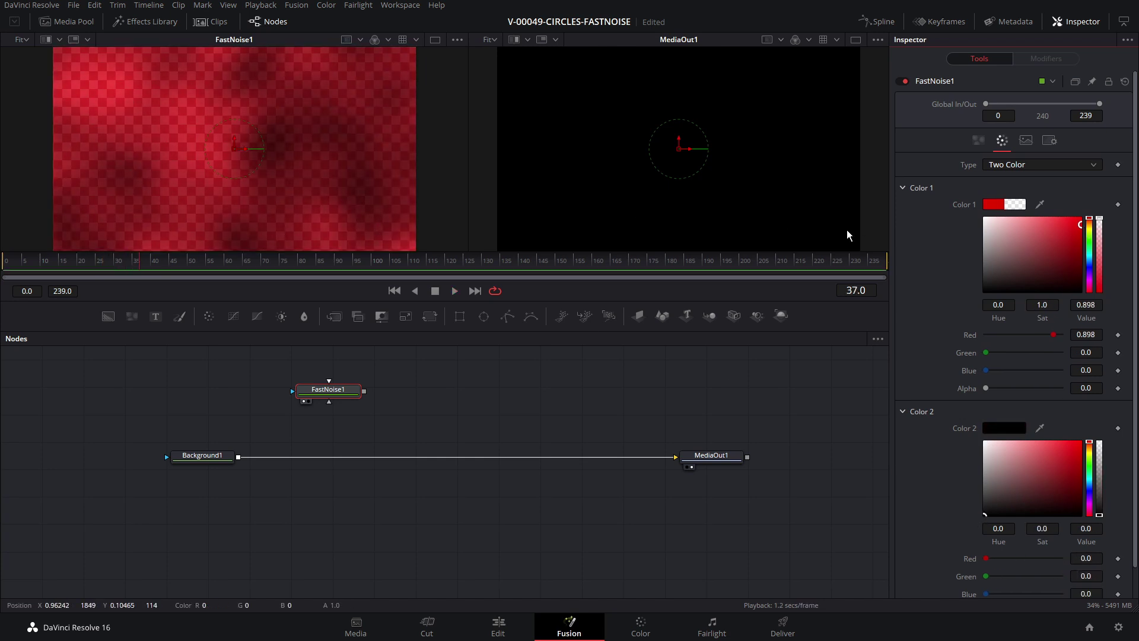
{"action": "left_click", "coordinate": [1125, 81]}
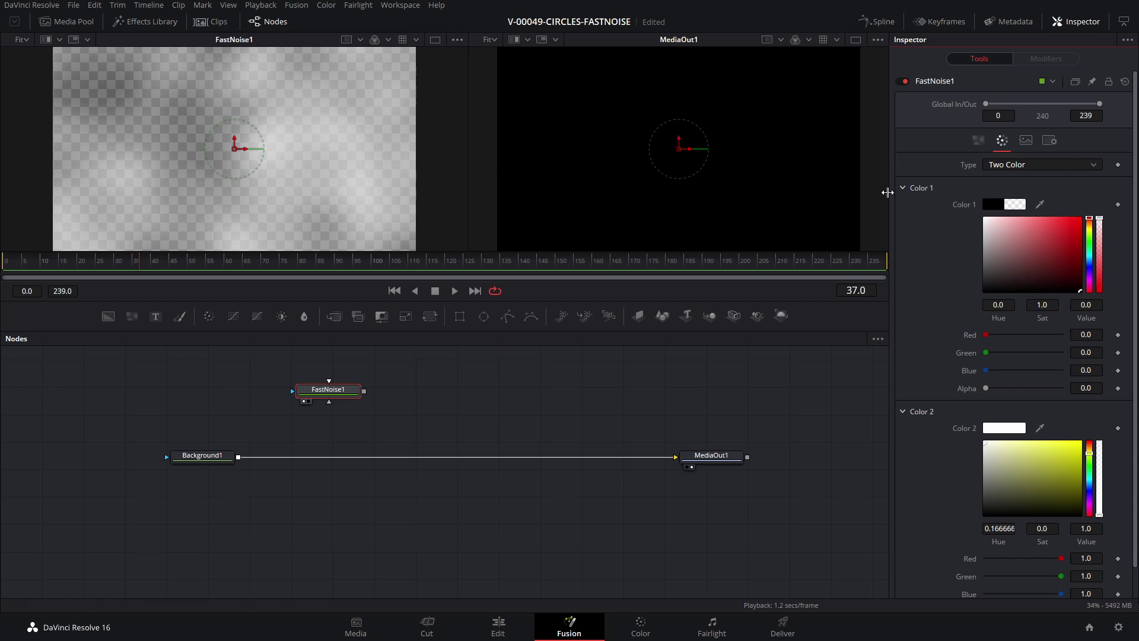
{"action": "left_click", "coordinate": [1031, 166]}
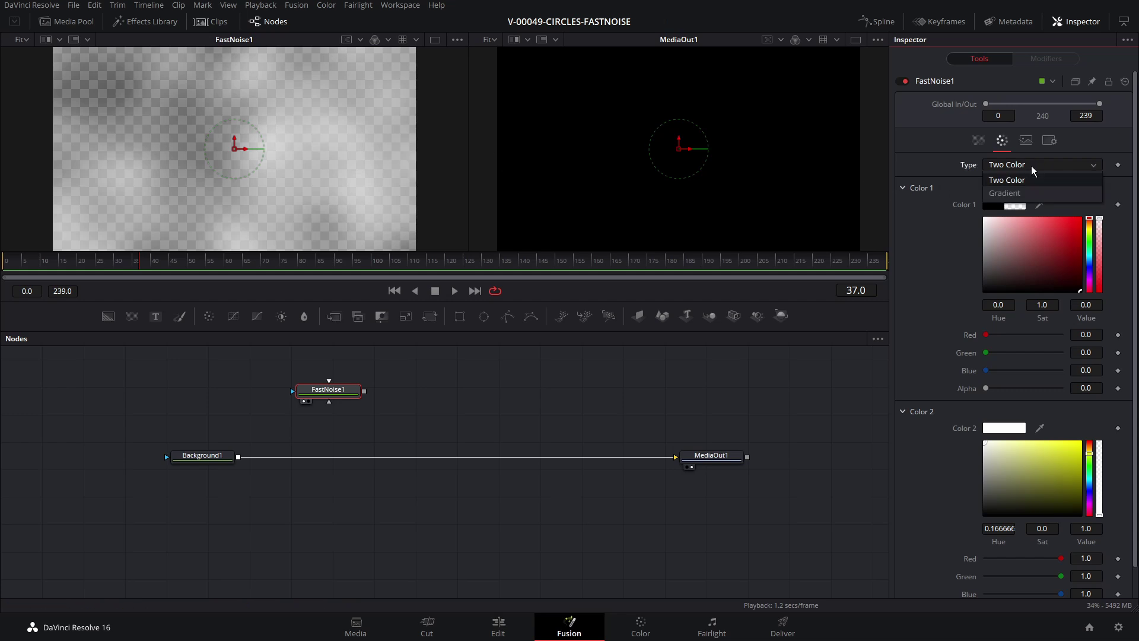
{"action": "left_click", "coordinate": [1008, 194]}
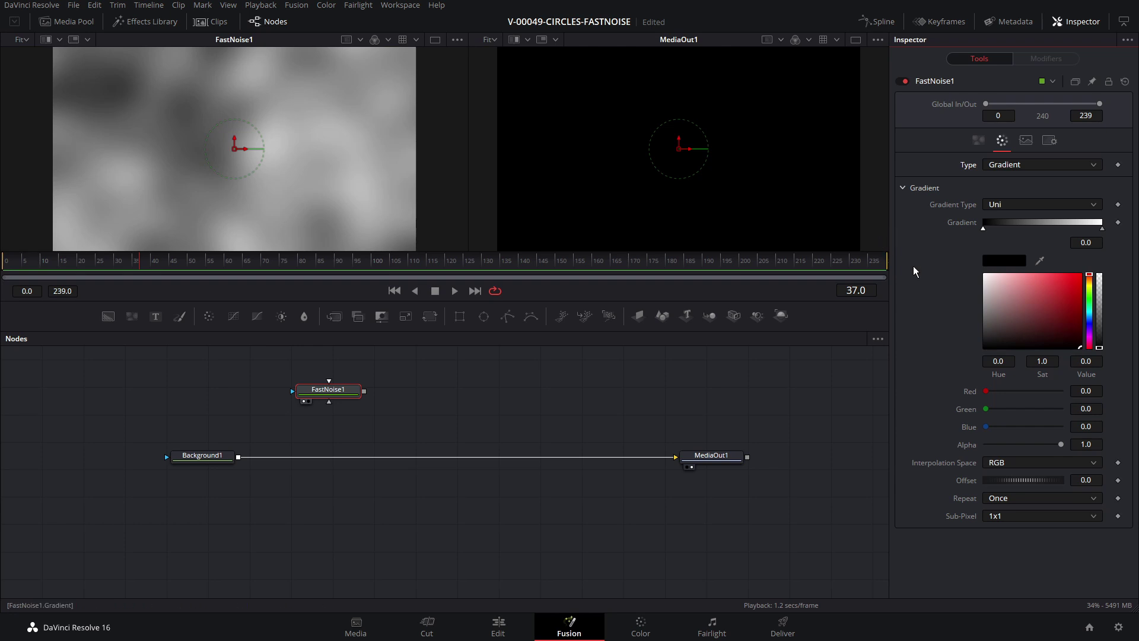
- Switch the gradient to Linear and place its Start handle directly above End
{"action": "left_click", "coordinate": [1020, 205]}
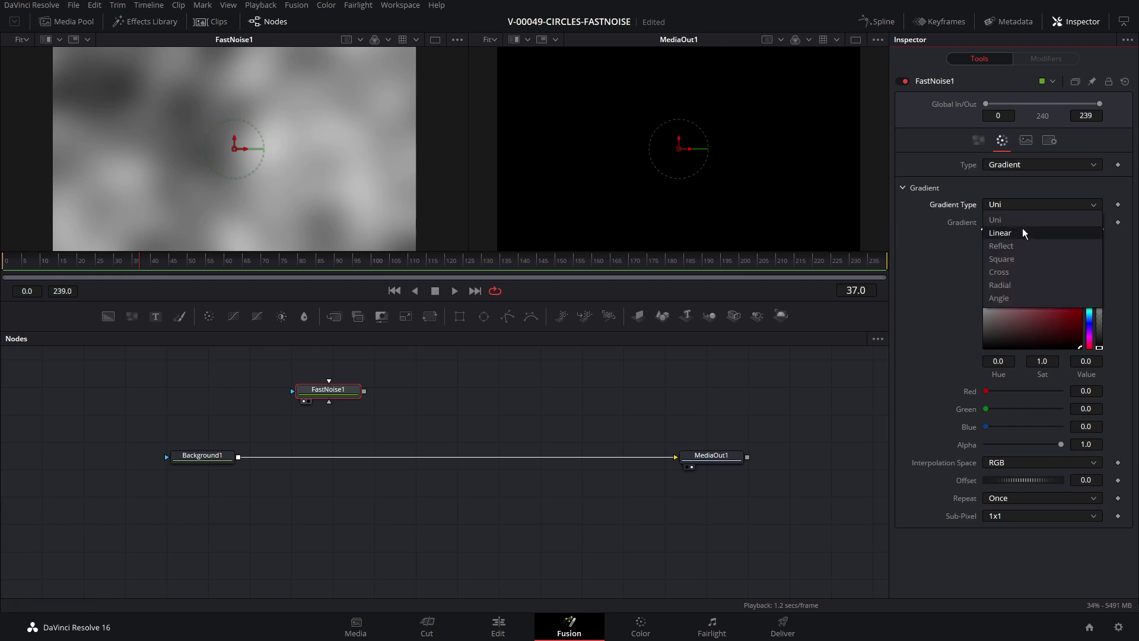
{"action": "left_click", "coordinate": [1023, 229]}
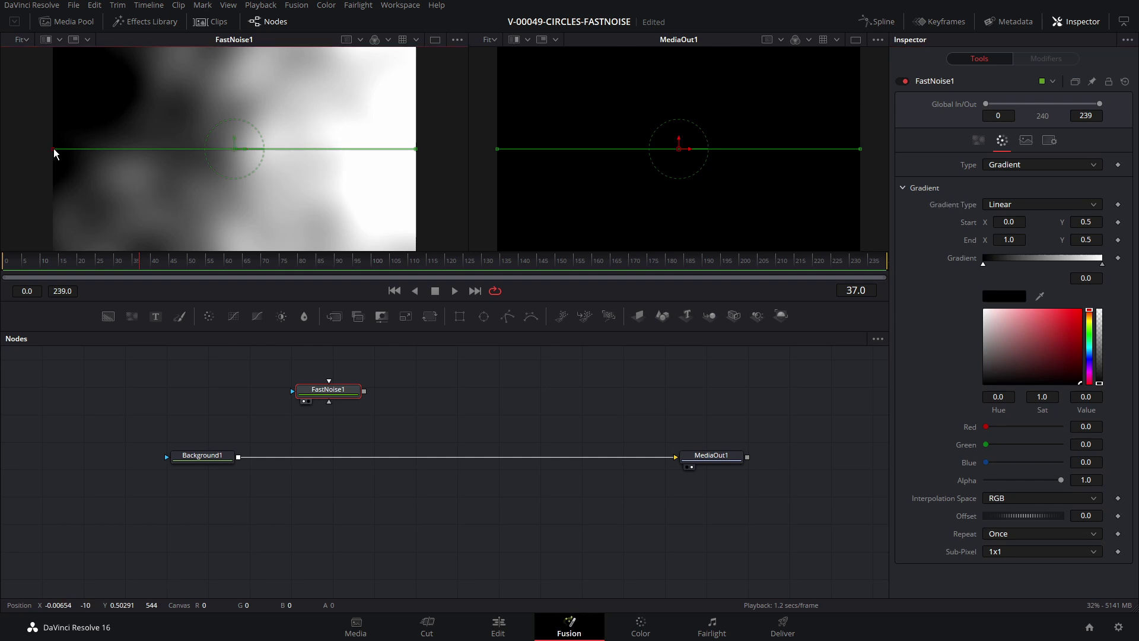
{"action": "left_click_drag", "start_coordinate": [53, 149], "coordinate": [164, 121]}
{"action": "left_click_drag", "start_coordinate": [415, 149], "coordinate": [215, 211]}
{"action": "left_click_drag", "start_coordinate": [133, 121], "coordinate": [215, 96]}
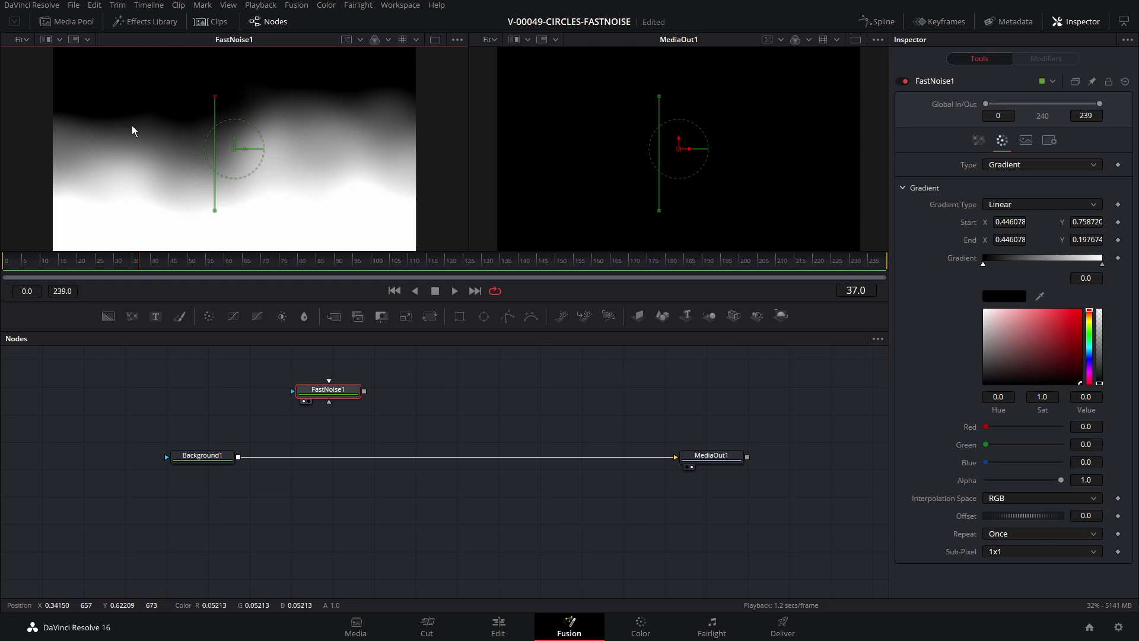
- Set Noise Detail to 0 and refine the gradient's Start and End handle positions
{"action": "left_click", "coordinate": [978, 141]}
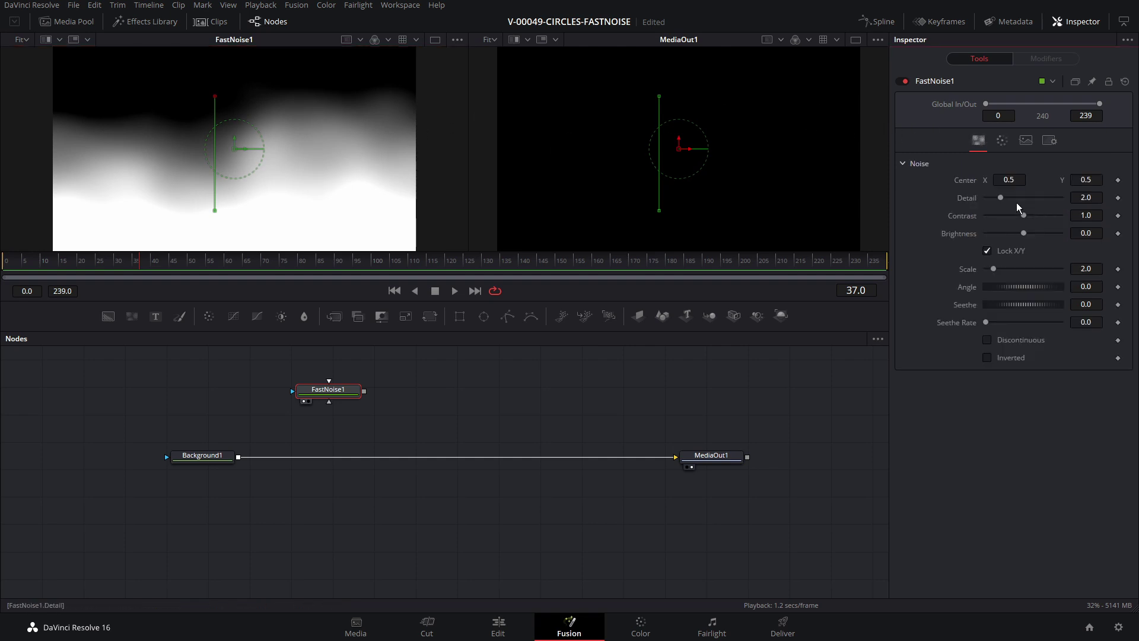
{"action": "mouse_move", "coordinate": [999, 198]}
{"action": "left_mouse_down"}
{"action": "mouse_move", "coordinate": [982, 198]}
{"action": "mouse_move", "coordinate": [1003, 216]}
{"action": "left_mouse_up"}
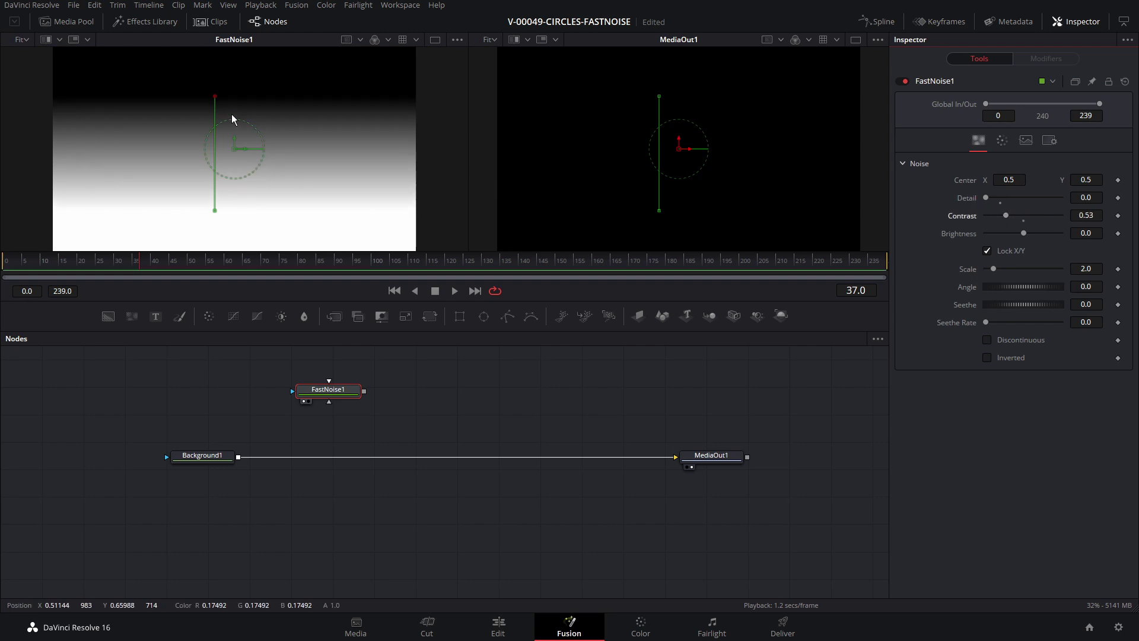
{"action": "left_click_drag", "start_coordinate": [215, 210], "coordinate": [215, 171]}
{"action": "left_click", "coordinate": [1002, 140]}
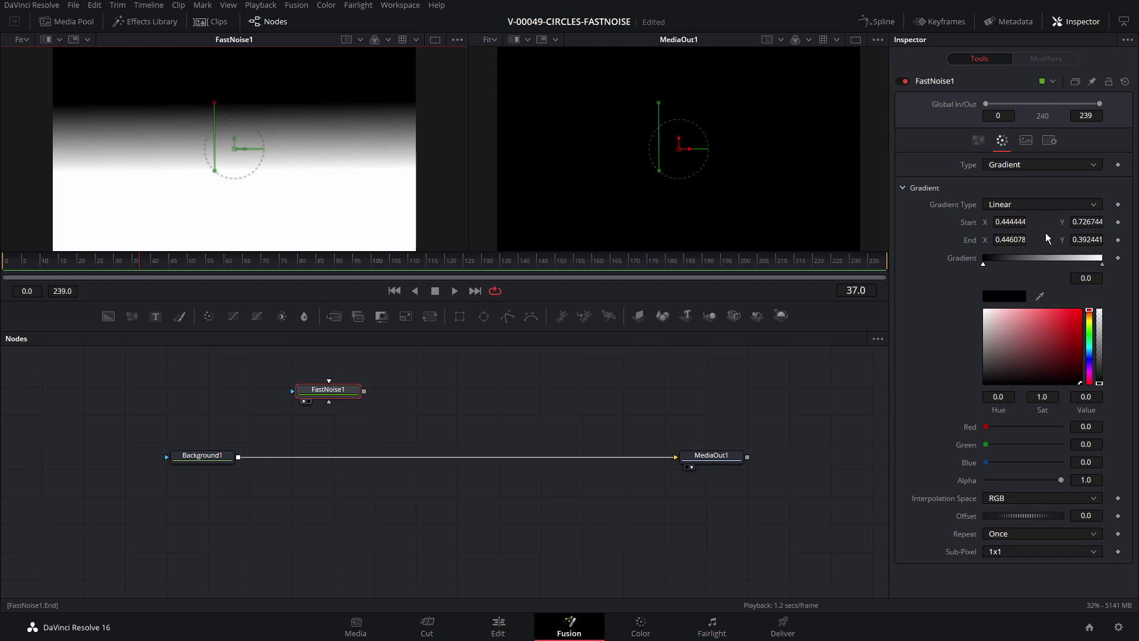
{"action": "left_click_drag", "start_coordinate": [221, 174], "coordinate": [216, 102]}
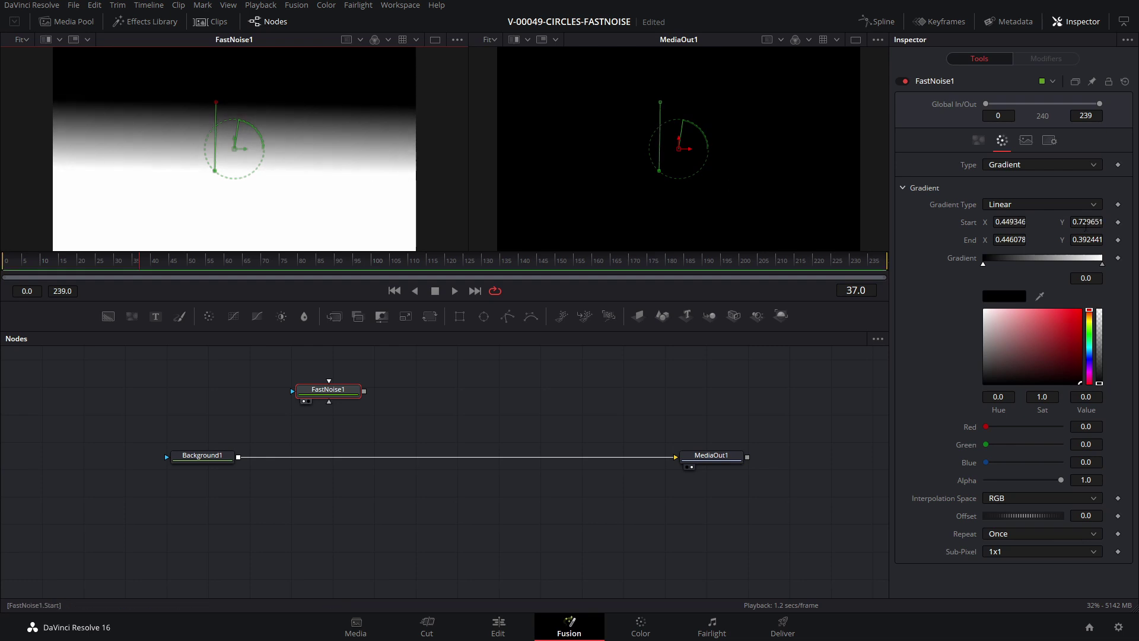
{"action": "left_click", "coordinate": [1034, 205]}
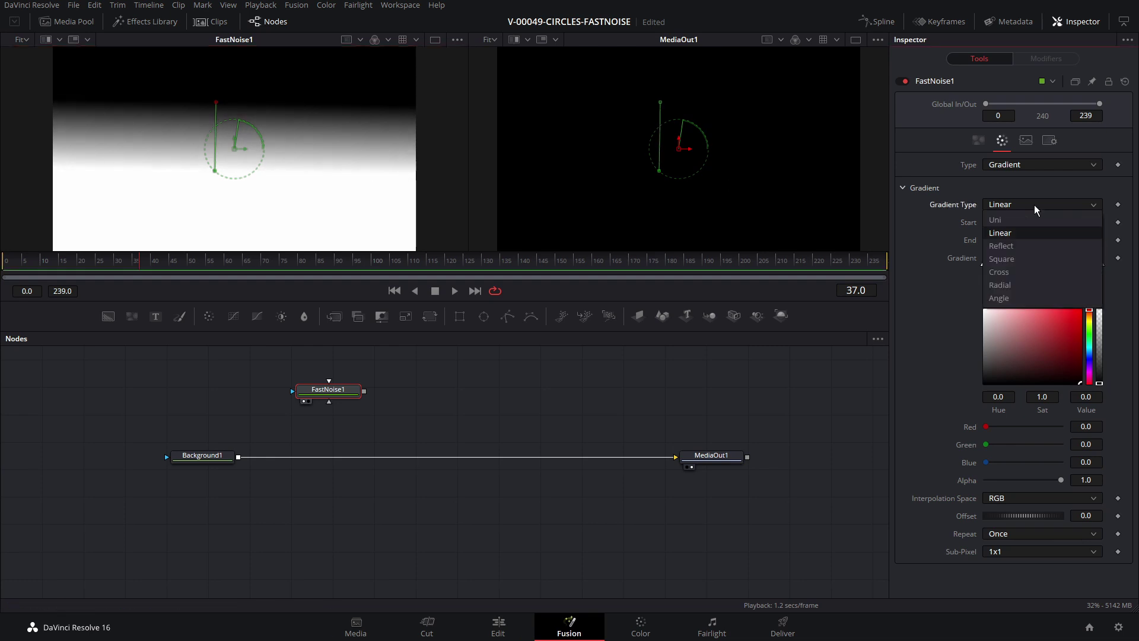
- Make the gradient Radial, move its centre and shrink its edge, then try and undo a red stop
{"action": "left_click", "coordinate": [1022, 282]}
{"action": "left_click_drag", "start_coordinate": [214, 102], "coordinate": [256, 132]}
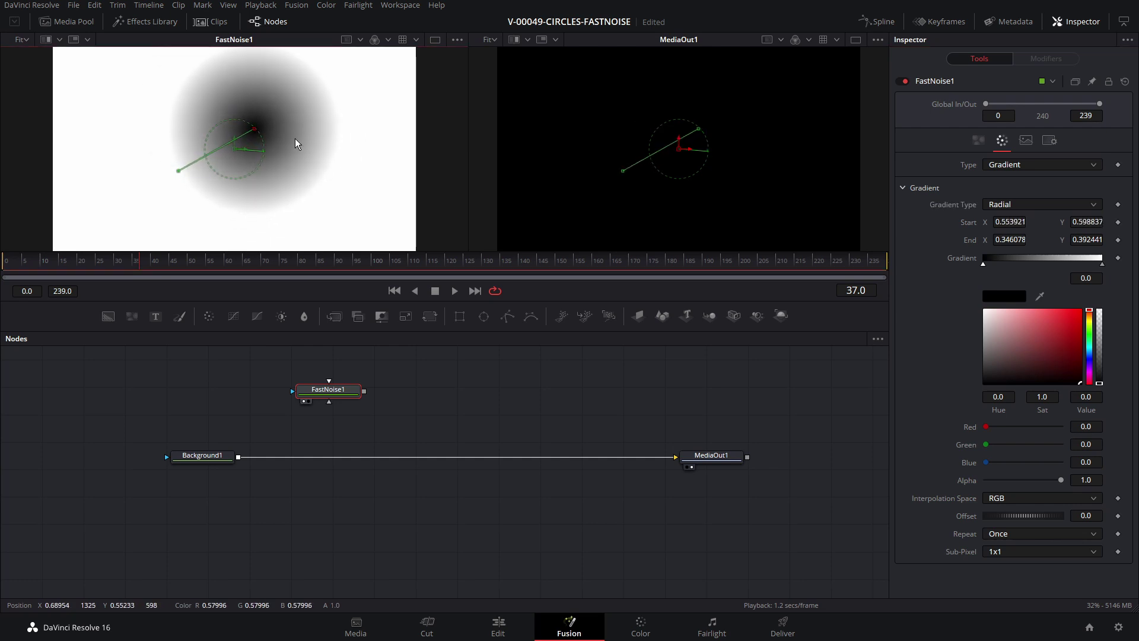
{"action": "left_click_drag", "start_coordinate": [178, 170], "coordinate": [306, 98]}
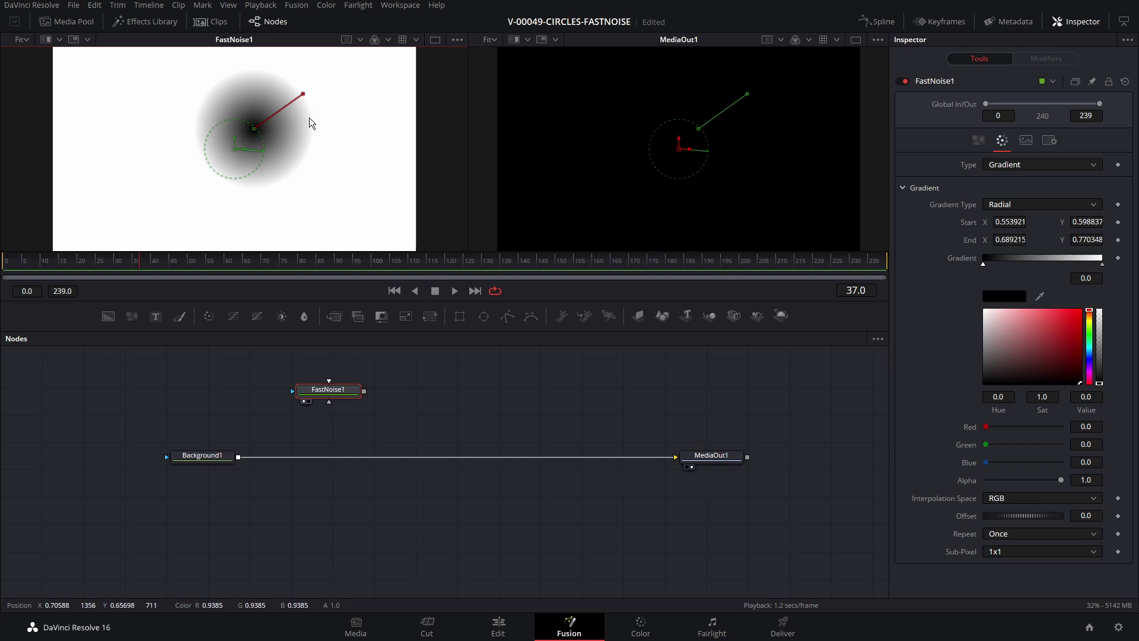
{"action": "scroll", "coordinate": [306, 98], "scroll_direction": "up", "scroll_amount": 5}
{"action": "scroll", "coordinate": [436, 156], "scroll_direction": "down", "scroll_amount": 3}
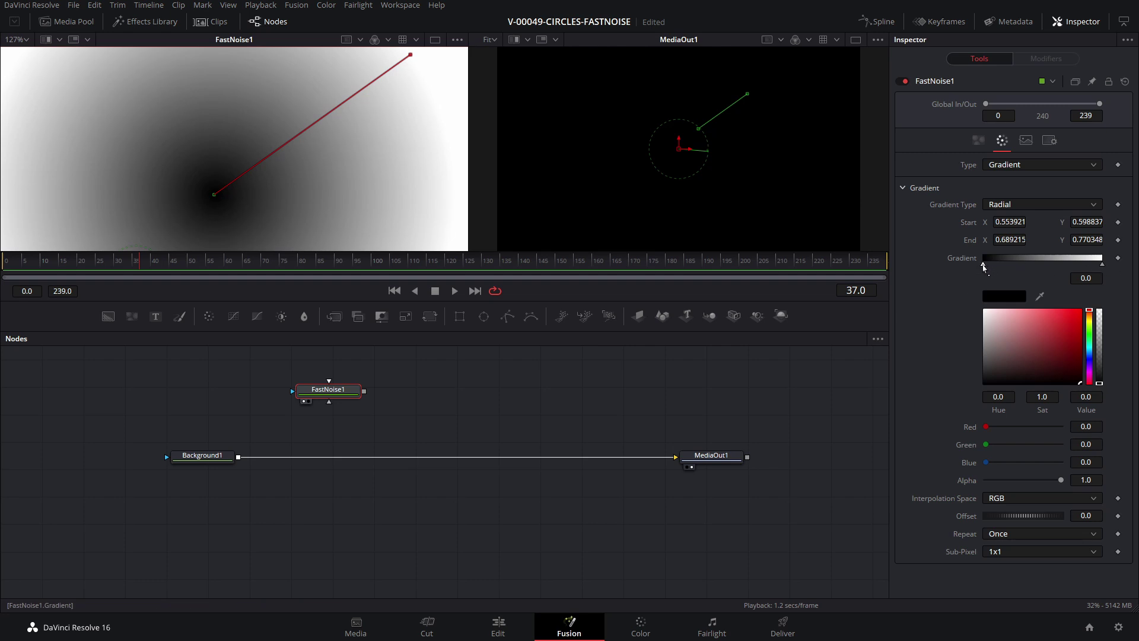
{"action": "left_click", "coordinate": [1080, 309]}
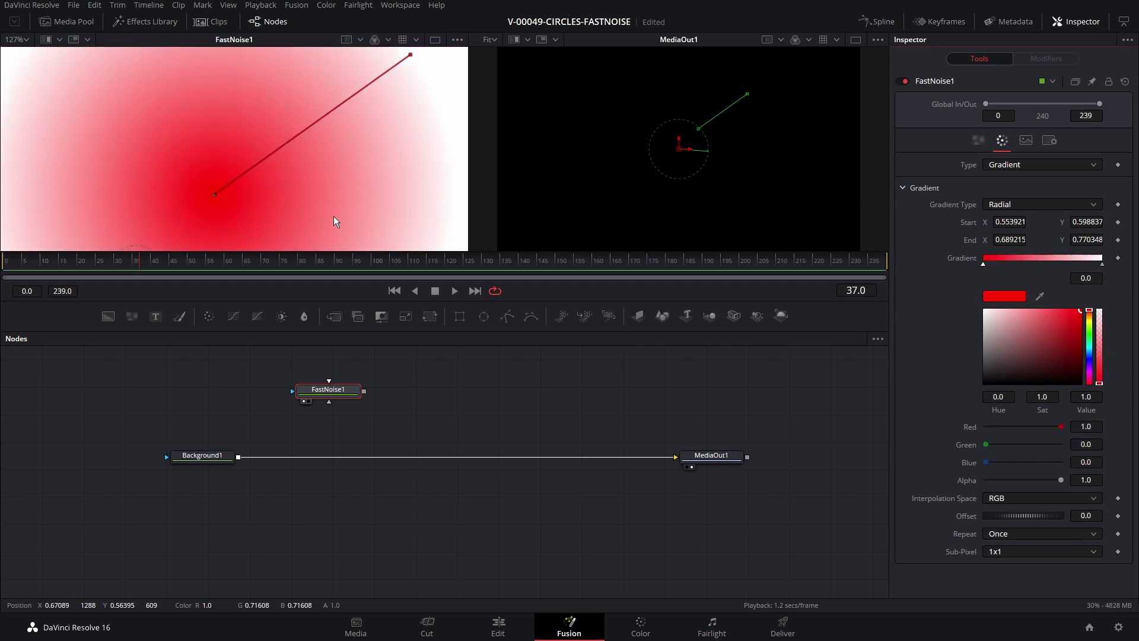
{"action": "key", "text": "ctrl+z"}
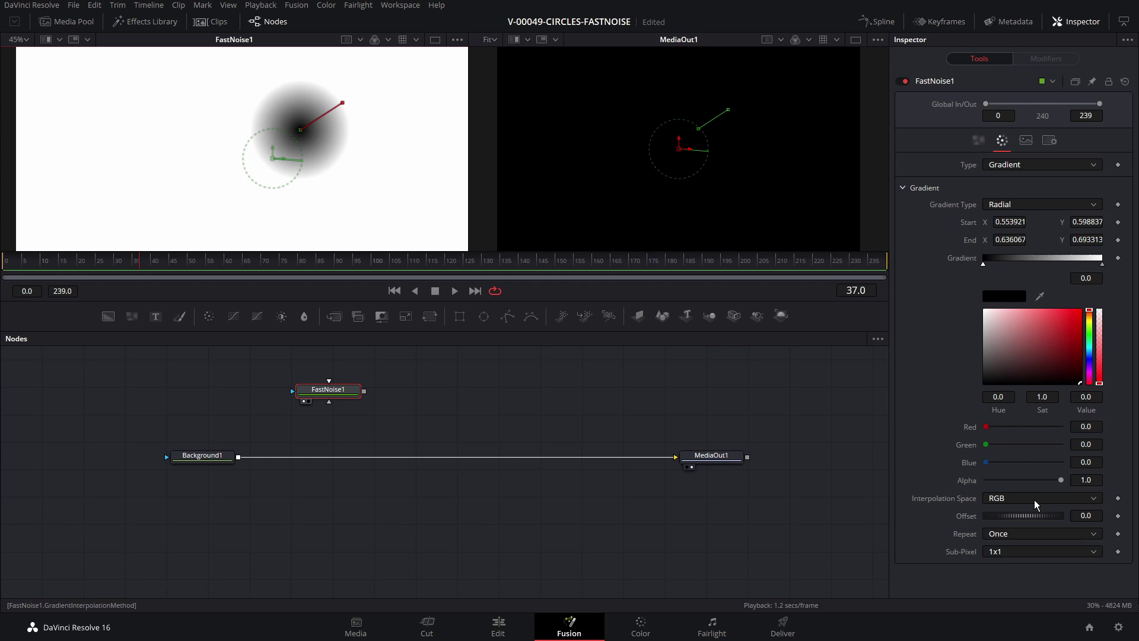
- Set Repeat to Repeat and add a white stop close to the black one for hard-edged rings
{"action": "left_click", "coordinate": [1023, 535]}
{"action": "left_click", "coordinate": [1025, 560]}
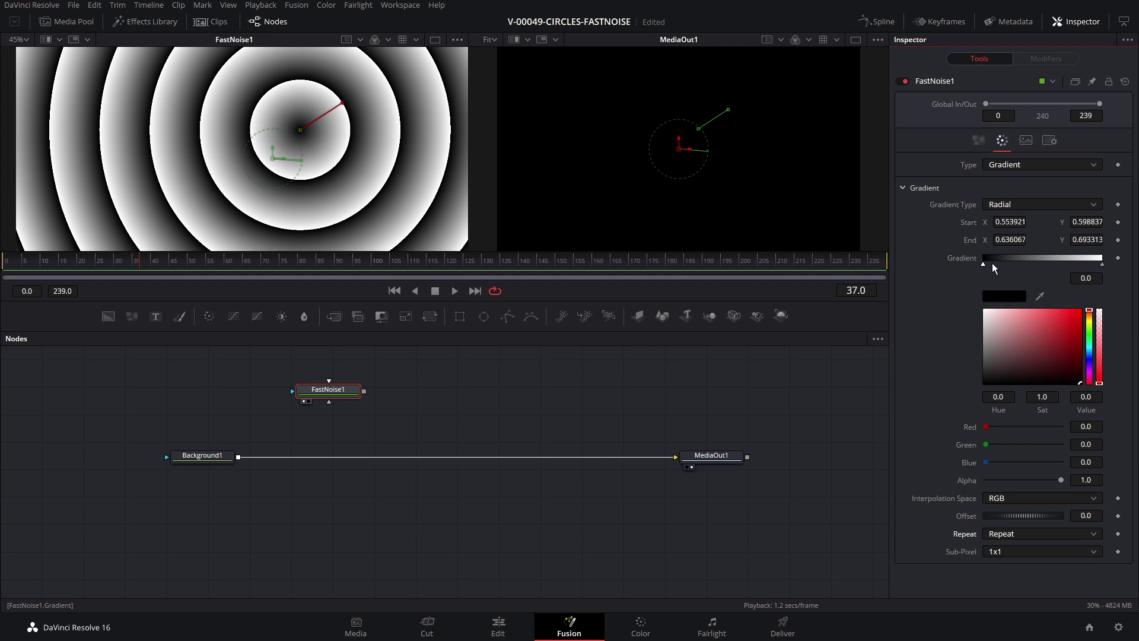
{"action": "left_click_drag", "start_coordinate": [985, 267], "coordinate": [1038, 268]}
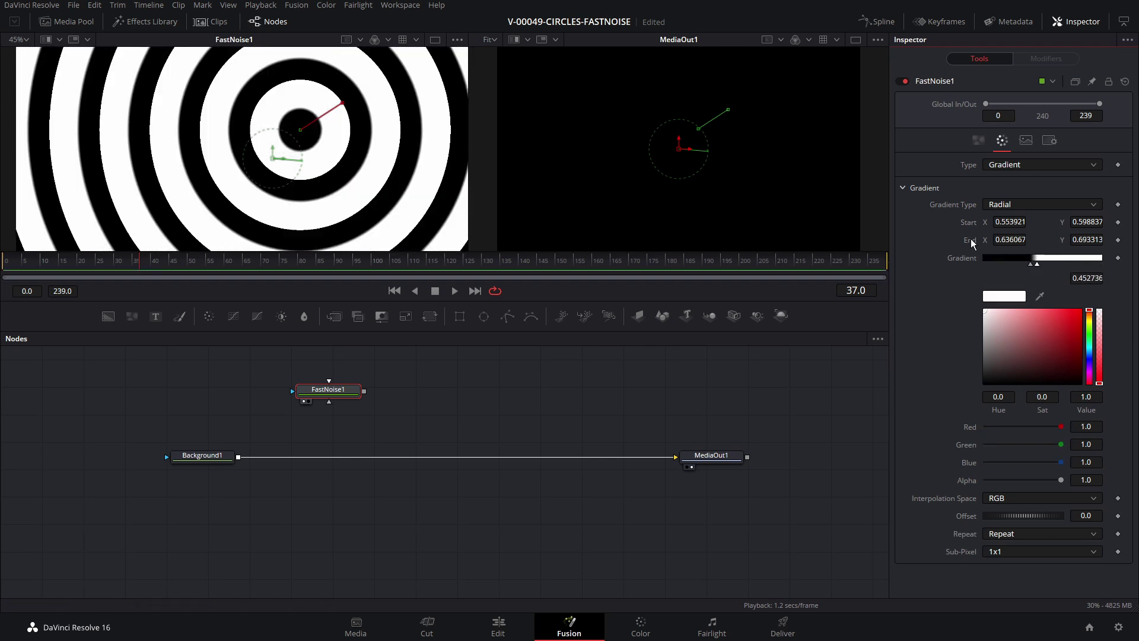
{"action": "scroll", "coordinate": [304, 200], "scroll_direction": "up", "scroll_amount": 5}
{"action": "scroll", "coordinate": [304, 200], "scroll_direction": "down", "scroll_amount": 6}
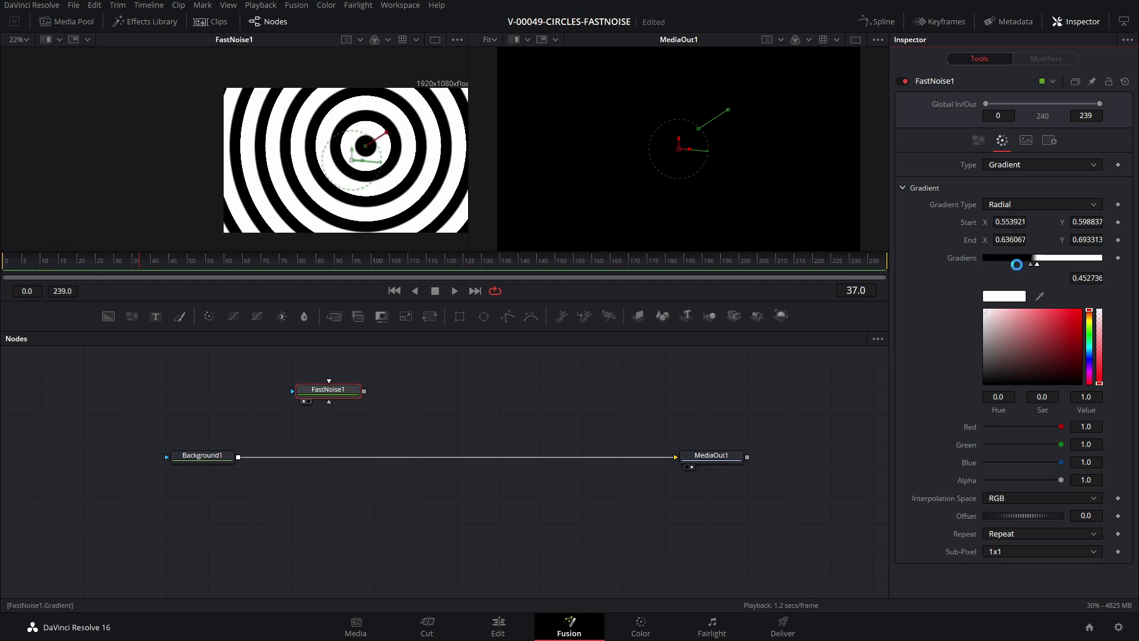
{"action": "left_click_drag", "start_coordinate": [1037, 266], "coordinate": [1004, 265]}
{"action": "scroll", "coordinate": [394, 183], "scroll_direction": "up", "scroll_amount": 10}
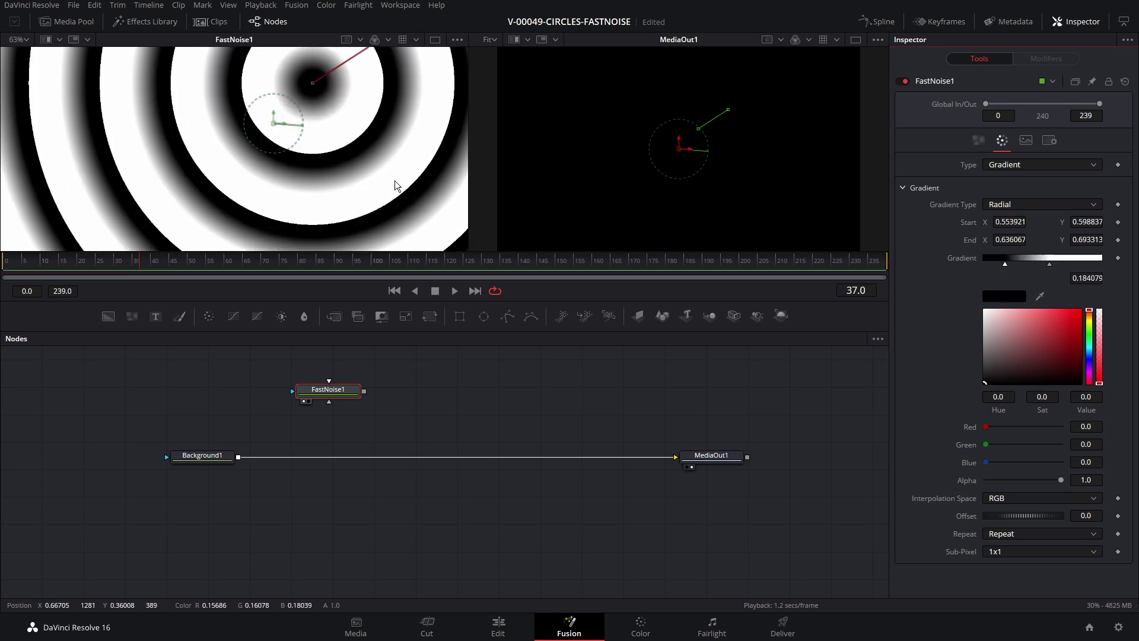
{"action": "left_click_drag", "start_coordinate": [1005, 266], "coordinate": [1047, 268]}
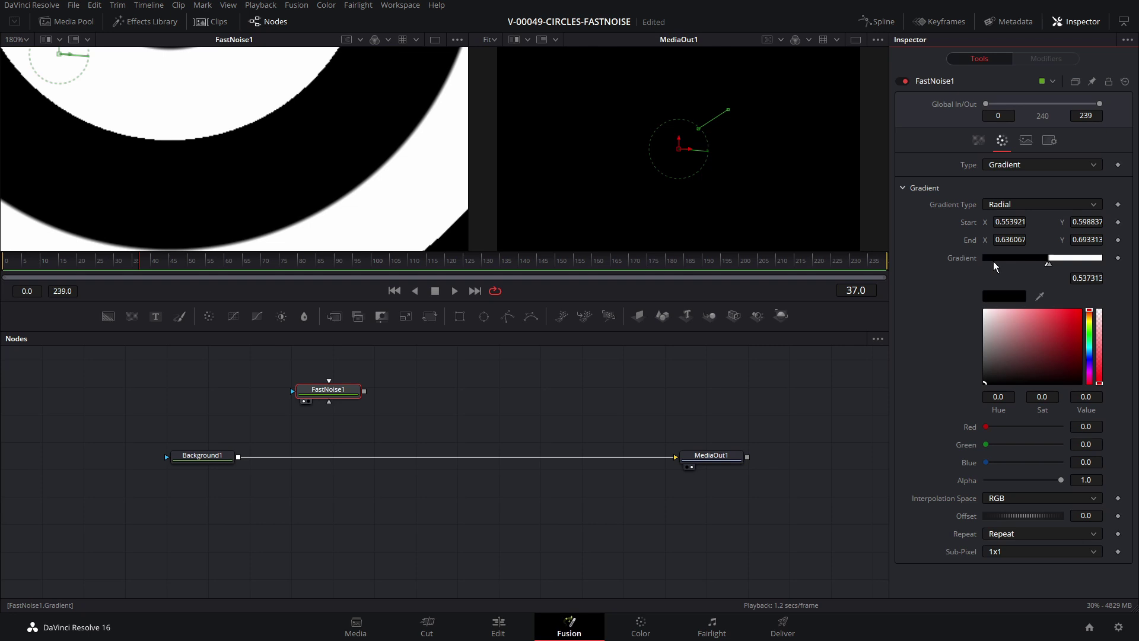
- Move the white gradient stop closer to the black stop to tune the ring edges
{"action": "left_click_drag", "start_coordinate": [1049, 264], "coordinate": [1011, 267]}
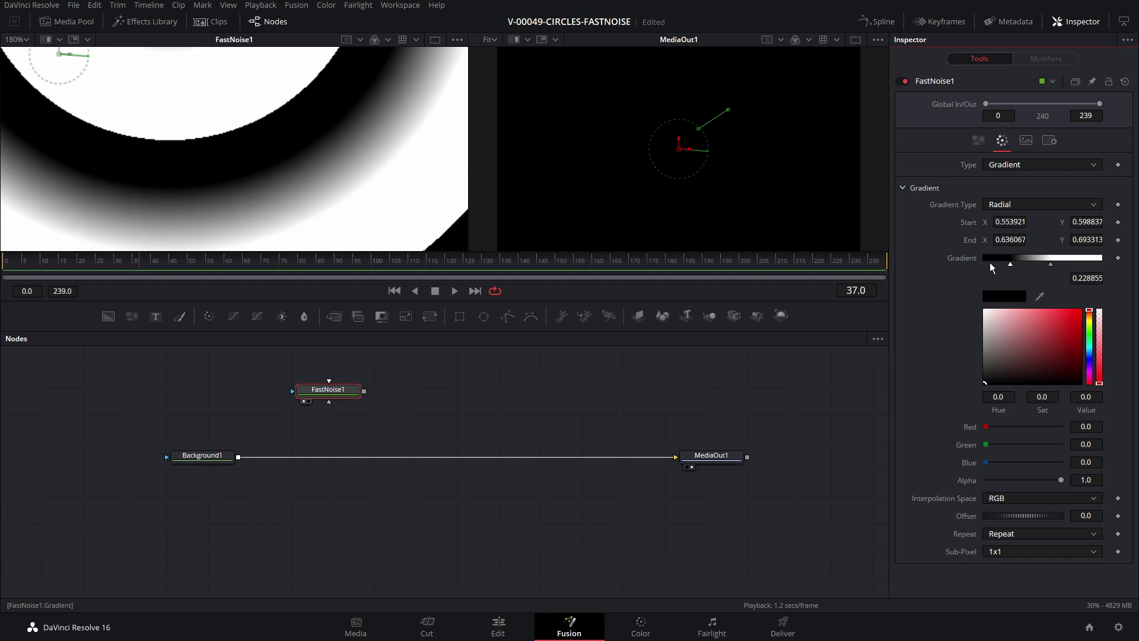
{"action": "left_click_drag", "start_coordinate": [1050, 265], "coordinate": [1015, 271]}
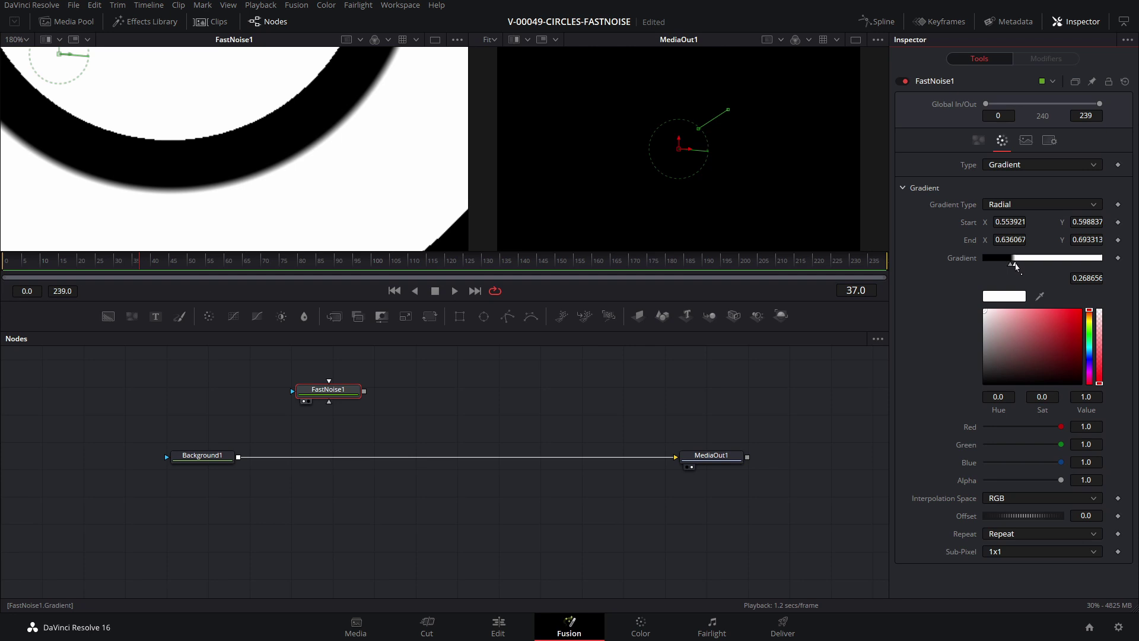
{"action": "left_click_drag", "start_coordinate": [1018, 268], "coordinate": [1016, 268]}
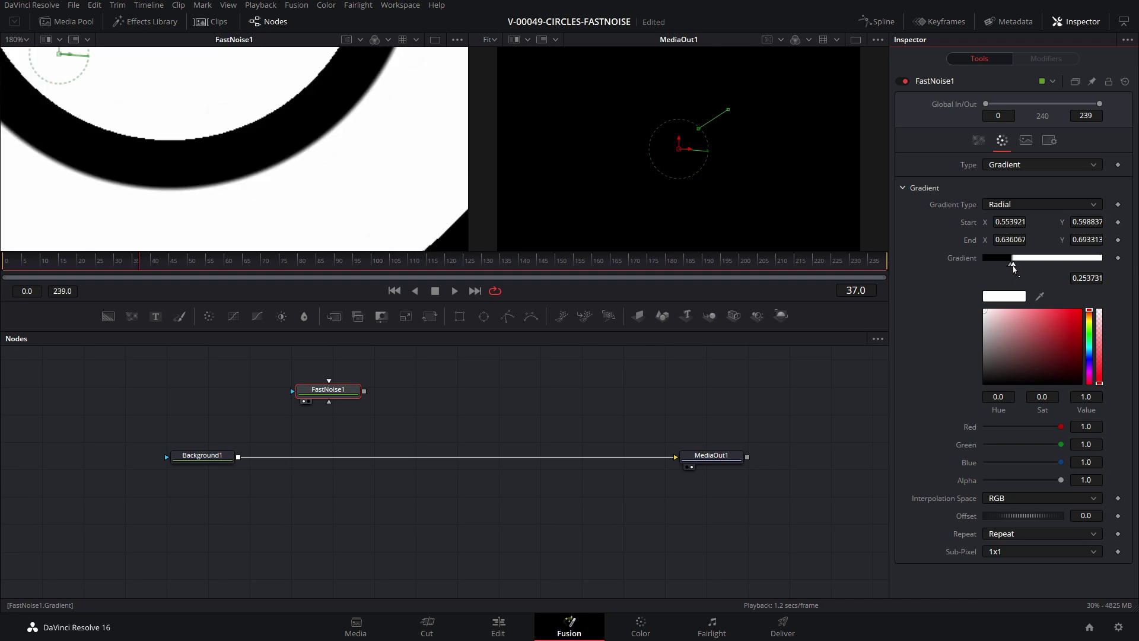
- Add a third black stop after the white one and place it at about 0.716
{"action": "left_click", "coordinate": [1058, 263]}
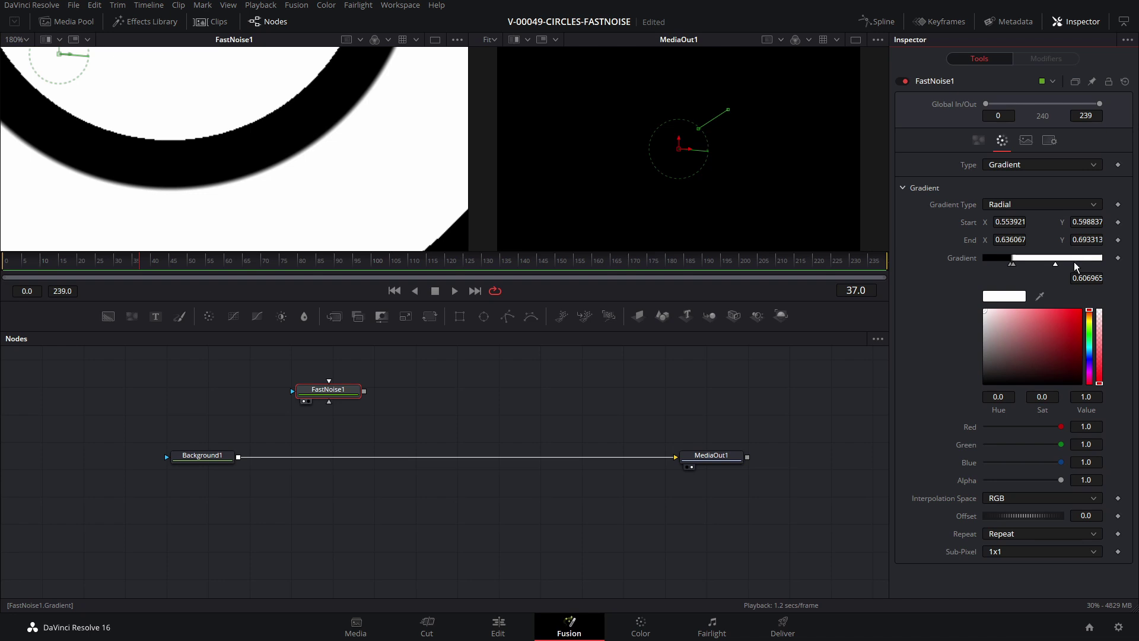
{"action": "left_click", "coordinate": [1074, 261]}
{"action": "left_click_drag", "start_coordinate": [1042, 324], "coordinate": [981, 395]}
{"action": "left_click_drag", "start_coordinate": [272, 95], "coordinate": [313, 140]}
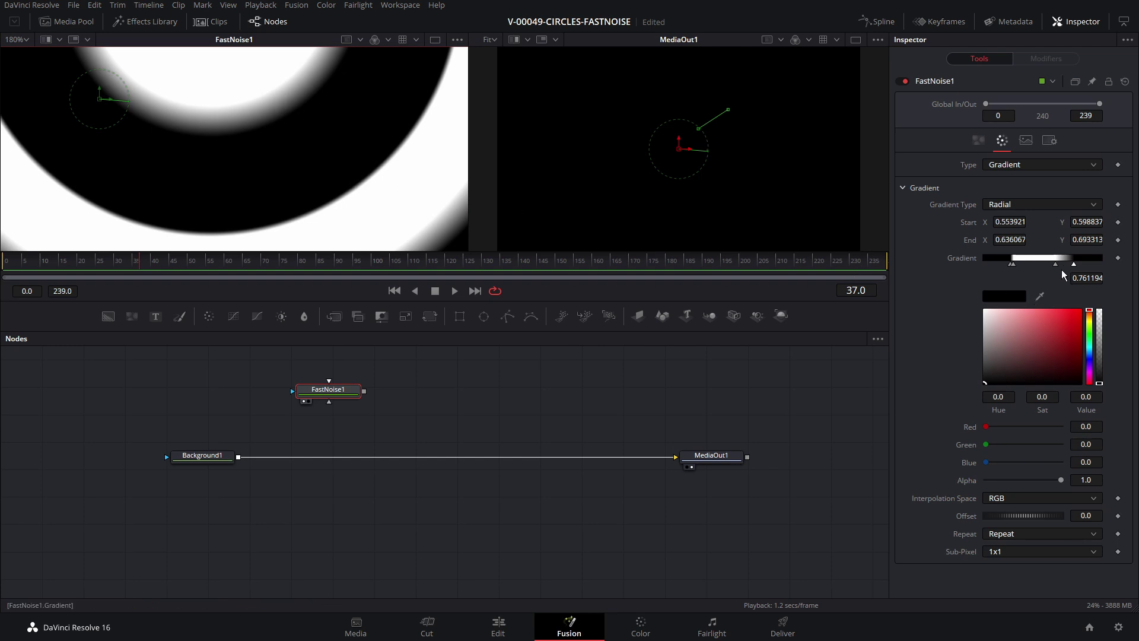
{"action": "left_click_drag", "start_coordinate": [1060, 267], "coordinate": [1068, 267]}
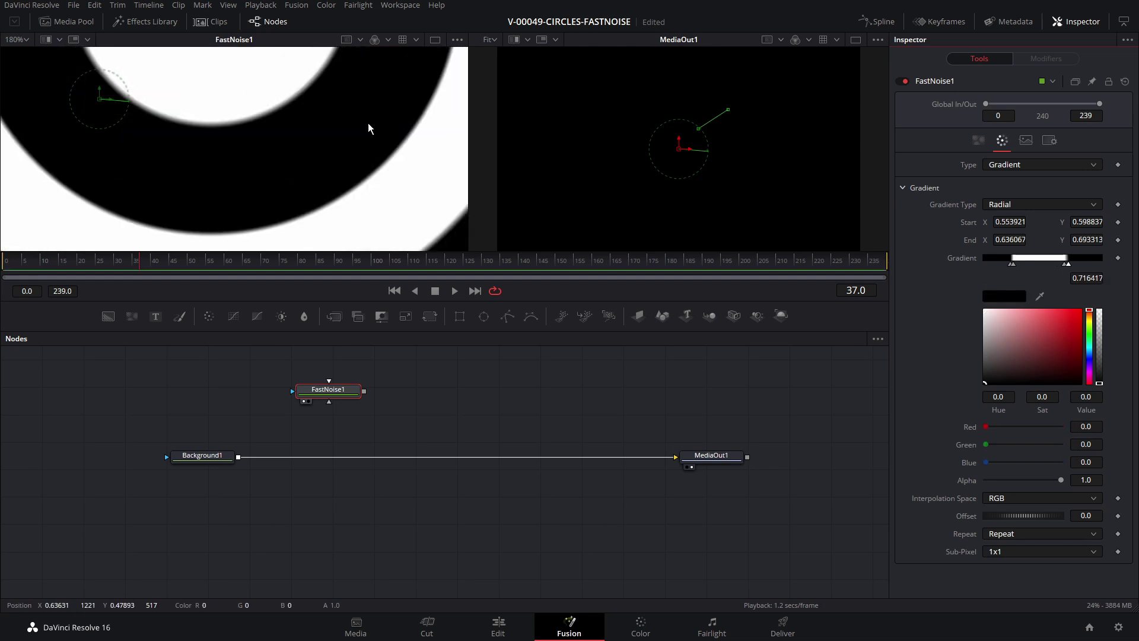
{"action": "scroll", "coordinate": [304, 115], "scroll_direction": "down", "scroll_amount": 6}
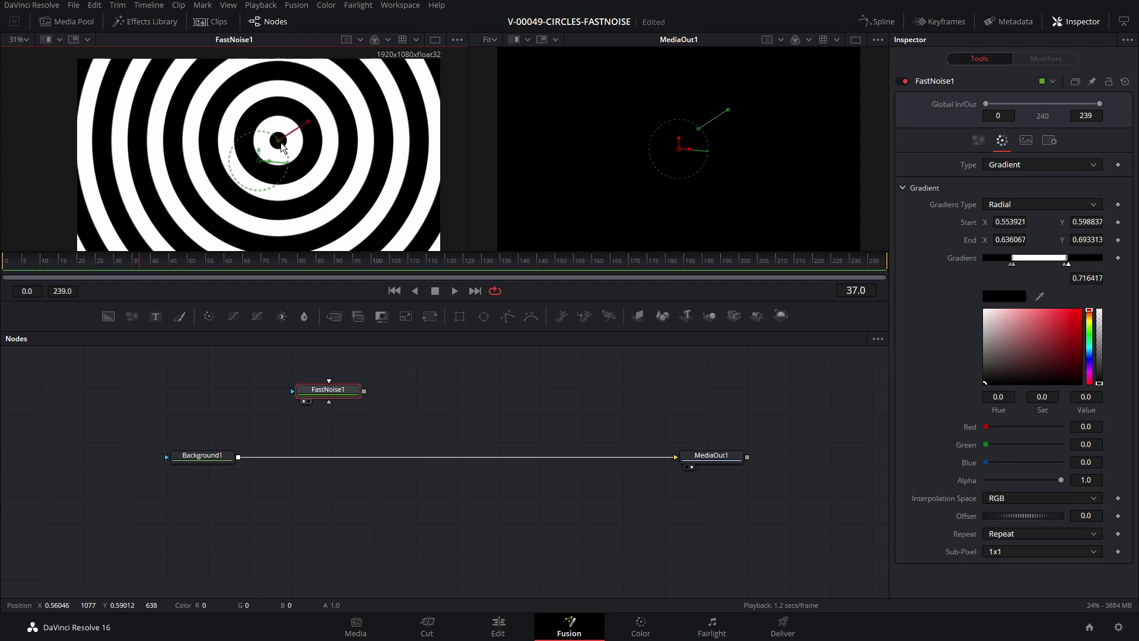
- Drag the gradient's End and centre handles in the viewer to try different ring widths
{"action": "left_click_drag", "start_coordinate": [308, 121], "coordinate": [356, 90]}
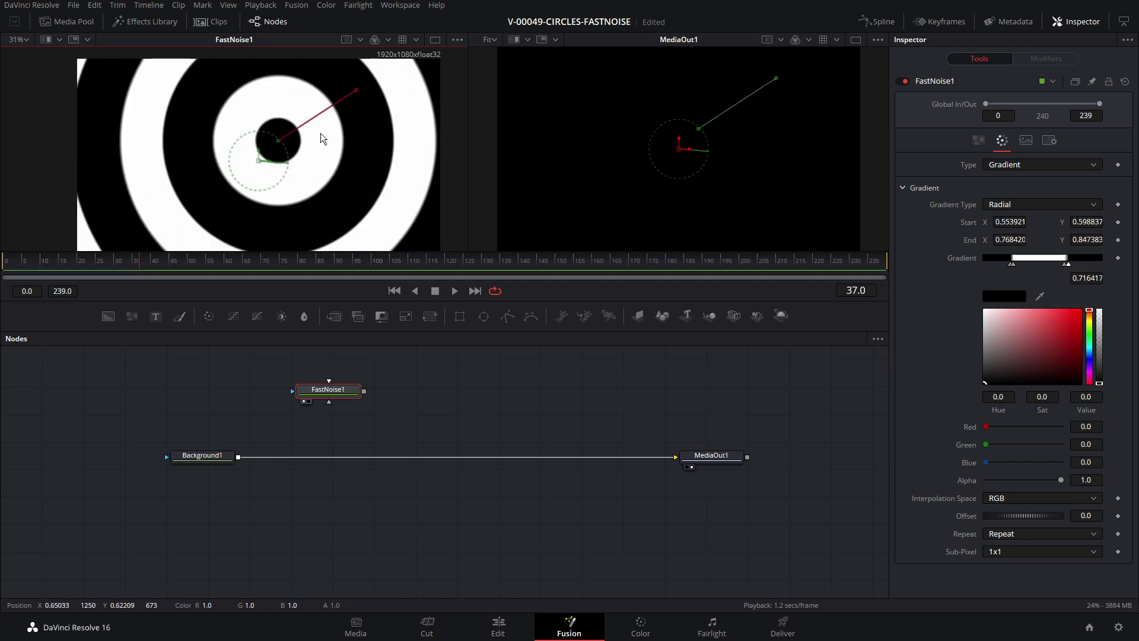
{"action": "left_click_drag", "start_coordinate": [350, 94], "coordinate": [384, 83]}
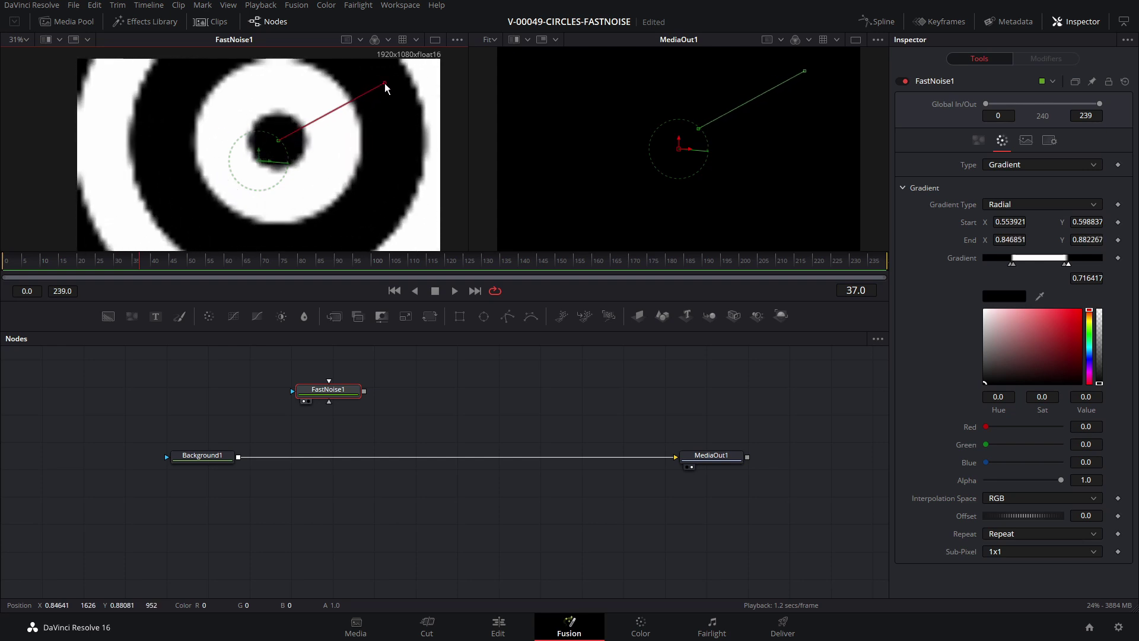
{"action": "scroll", "coordinate": [362, 121], "scroll_direction": "down", "scroll_amount": 2}
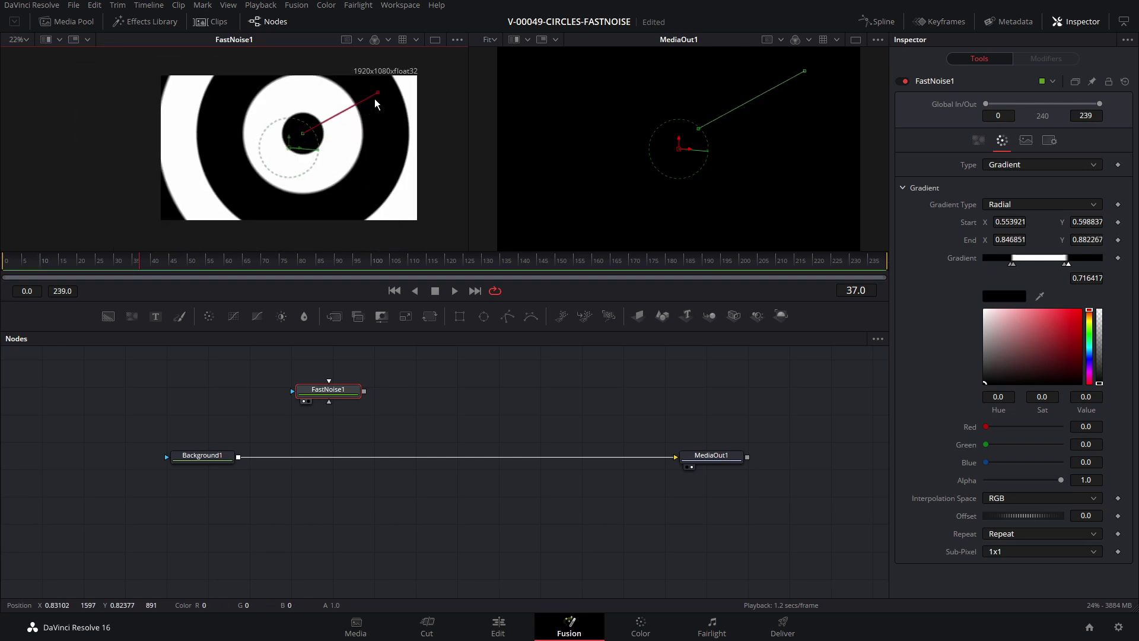
{"action": "left_click_drag", "start_coordinate": [376, 92], "coordinate": [311, 128]}
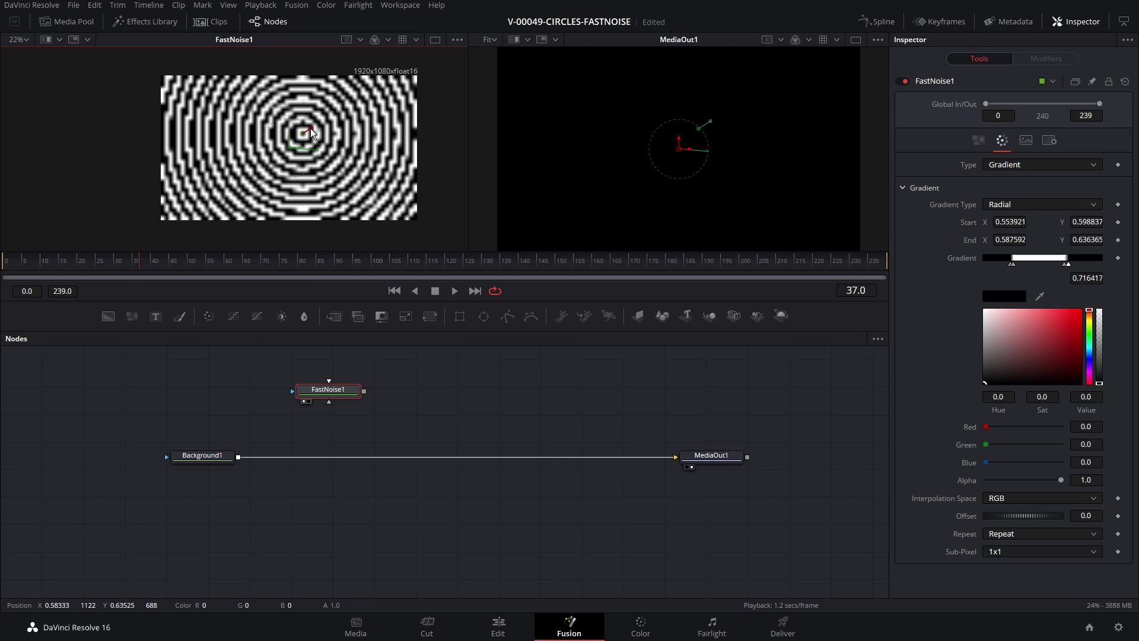
{"action": "right_click", "coordinate": [709, 300]}
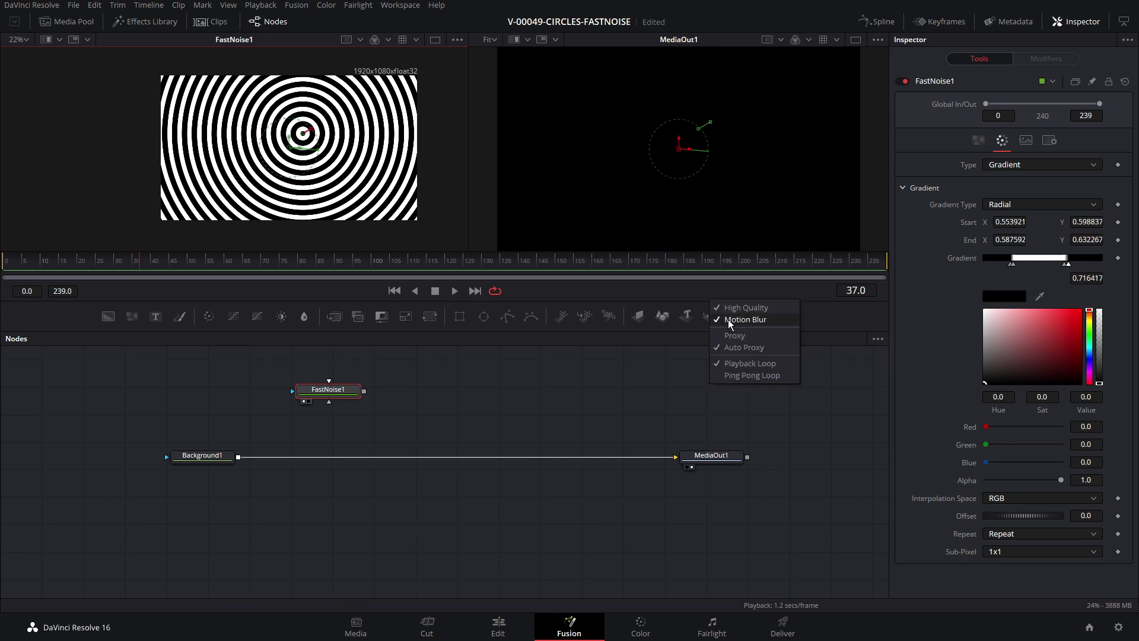
{"action": "left_click", "coordinate": [728, 319]}
{"action": "scroll", "coordinate": [332, 128], "scroll_direction": "up", "scroll_amount": 4}
{"action": "left_click_drag", "start_coordinate": [297, 129], "coordinate": [379, 98]}
{"action": "left_click_drag", "start_coordinate": [317, 174], "coordinate": [362, 111]}
{"action": "scroll", "coordinate": [1024, 227], "scroll_direction": "up", "scroll_amount": 2}
{"action": "left_click_drag", "start_coordinate": [382, 103], "coordinate": [301, 103]}
{"action": "left_click_drag", "start_coordinate": [322, 90], "coordinate": [288, 134]}
- Centre Start at 0.5/0.5, pull End inward for narrower rings, and set Offset to 0.63
{"action": "left_click", "coordinate": [997, 223]}
{"action": "type", "text": "5"}
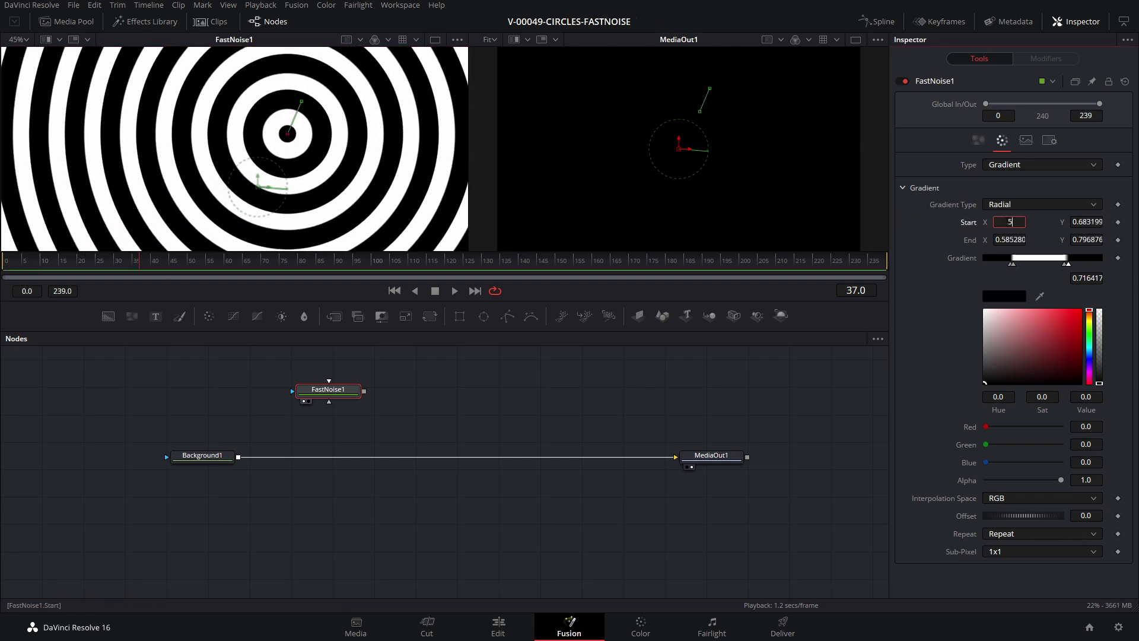
{"action": "left_click", "coordinate": [1097, 223]}
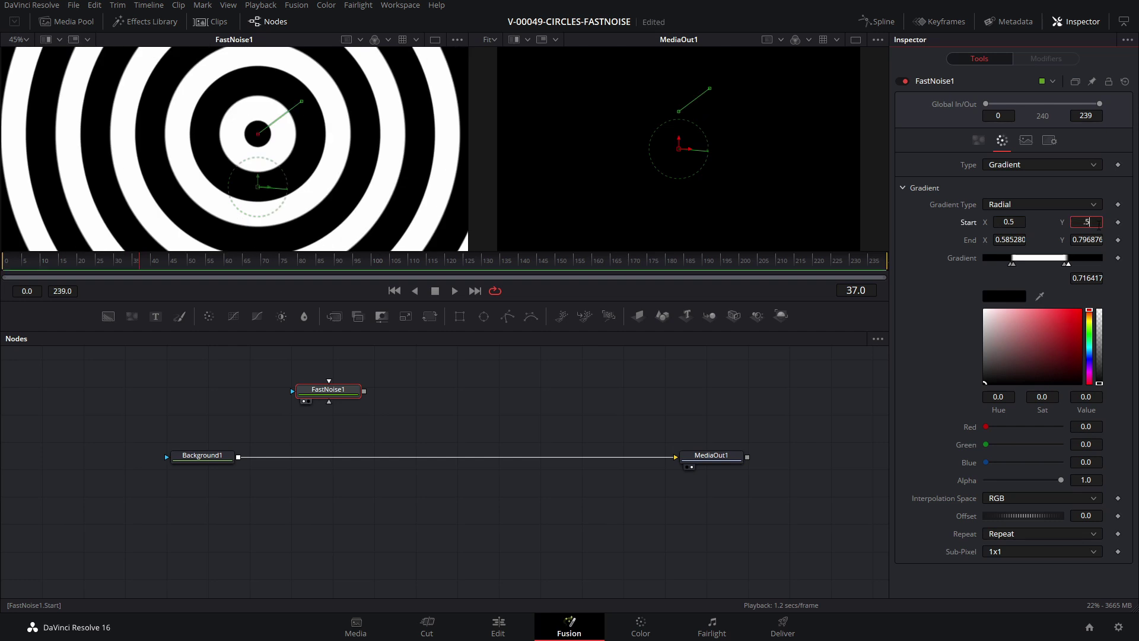
{"action": "key", "text": "Return"}
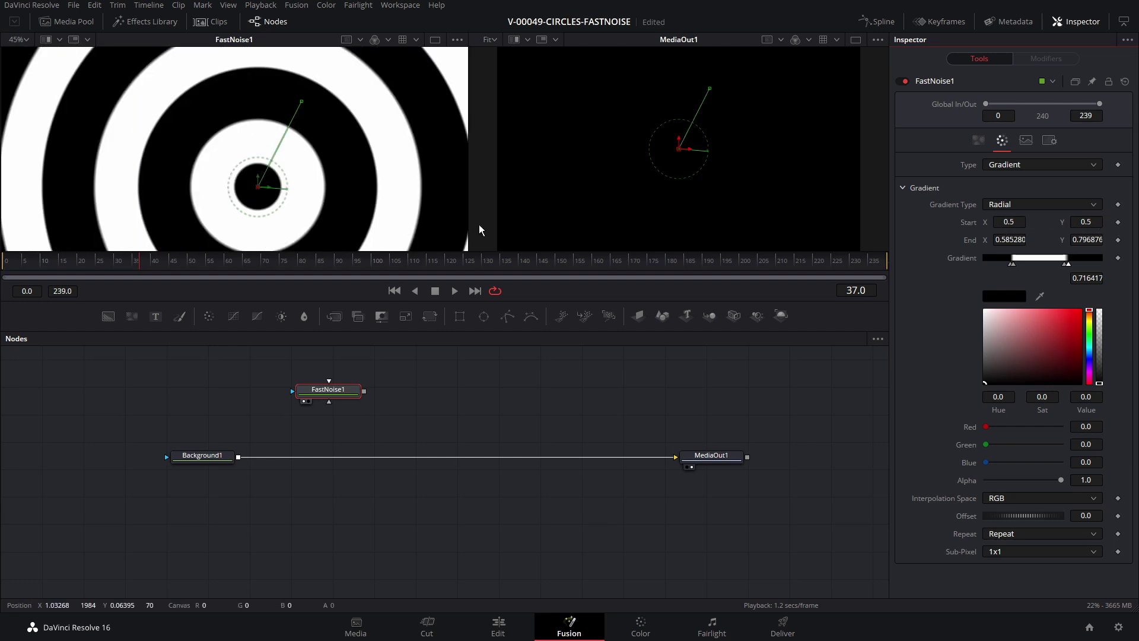
{"action": "left_click_drag", "start_coordinate": [302, 102], "coordinate": [316, 151]}
{"action": "scroll", "coordinate": [274, 170], "scroll_direction": "down", "scroll_amount": 2}
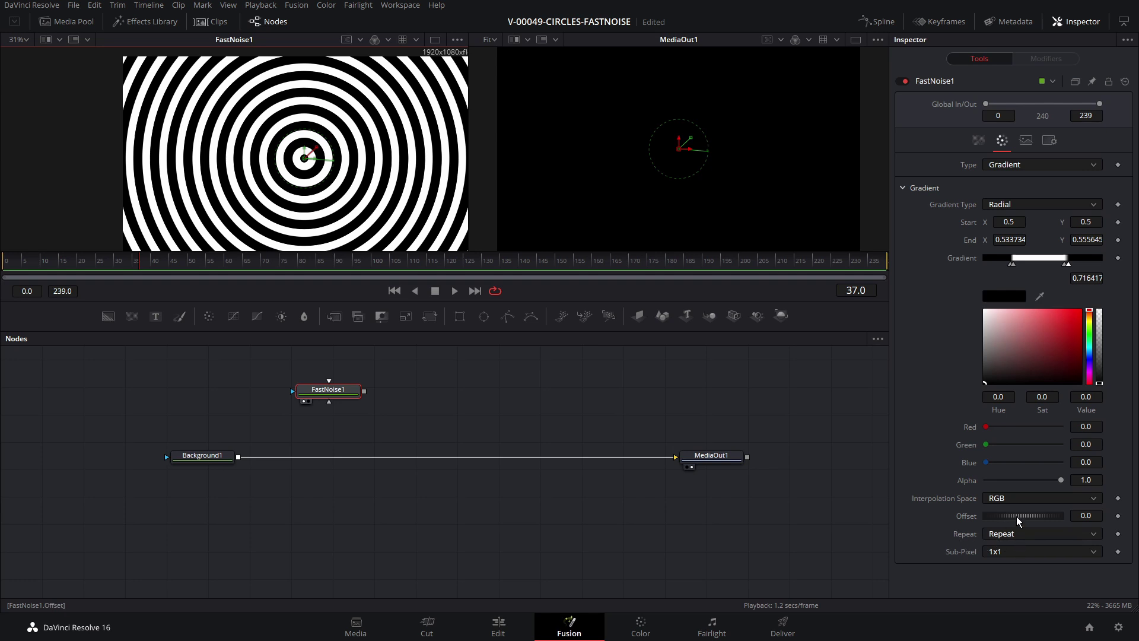
{"action": "mouse_move", "coordinate": [1013, 515]}
{"action": "left_mouse_down"}
{"action": "mouse_move", "coordinate": [1083, 514]}
{"action": "mouse_move", "coordinate": [824, 529]}
{"action": "mouse_move", "coordinate": [633, 510]}
{"action": "mouse_move", "coordinate": [1071, 510]}
{"action": "mouse_move", "coordinate": [1013, 516]}
{"action": "mouse_move", "coordinate": [1025, 517]}
{"action": "left_mouse_up"}
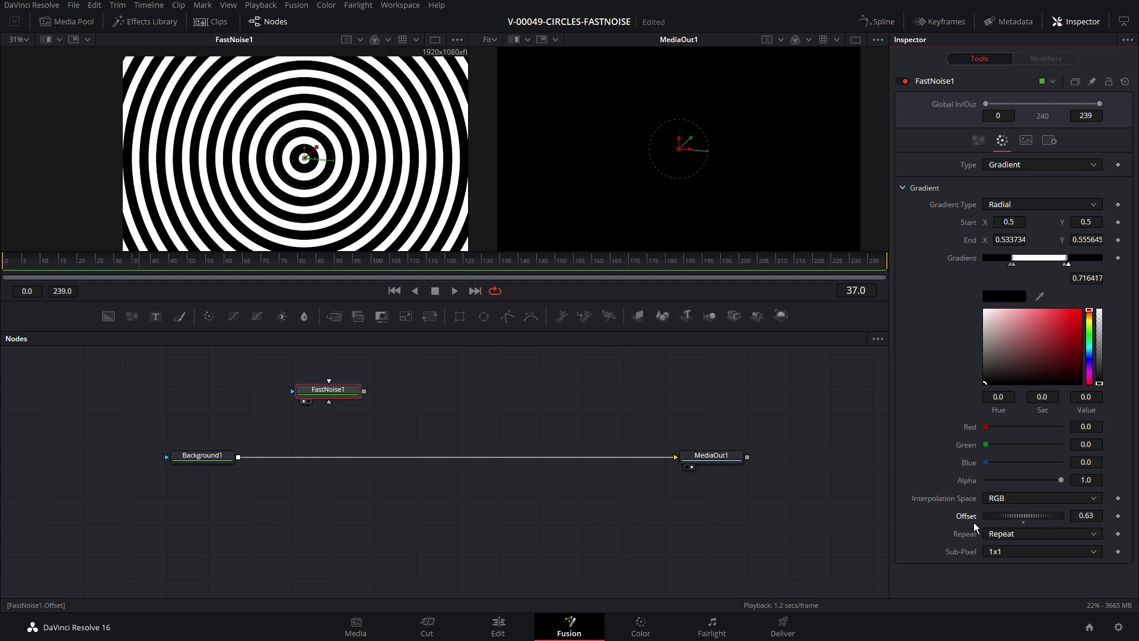
{"action": "right_click", "coordinate": [965, 519]}
- Animate the gradient Offset with the expression time/25
{"action": "left_click", "coordinate": [1011, 512]}
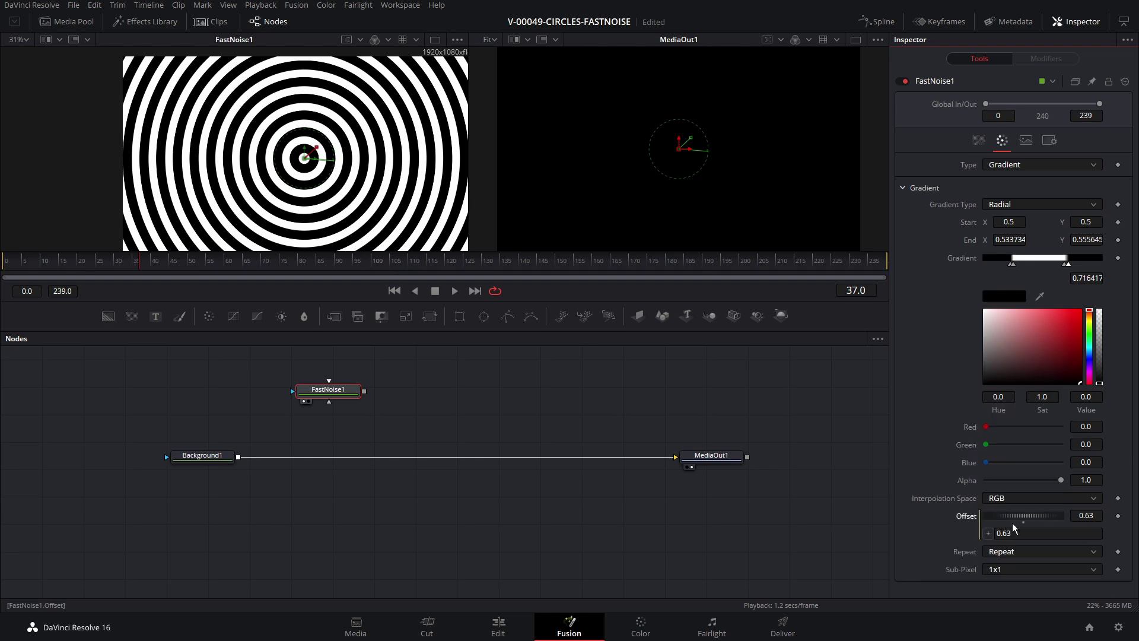
{"action": "type", "text": "time/25"}
{"action": "key", "text": "Return"}
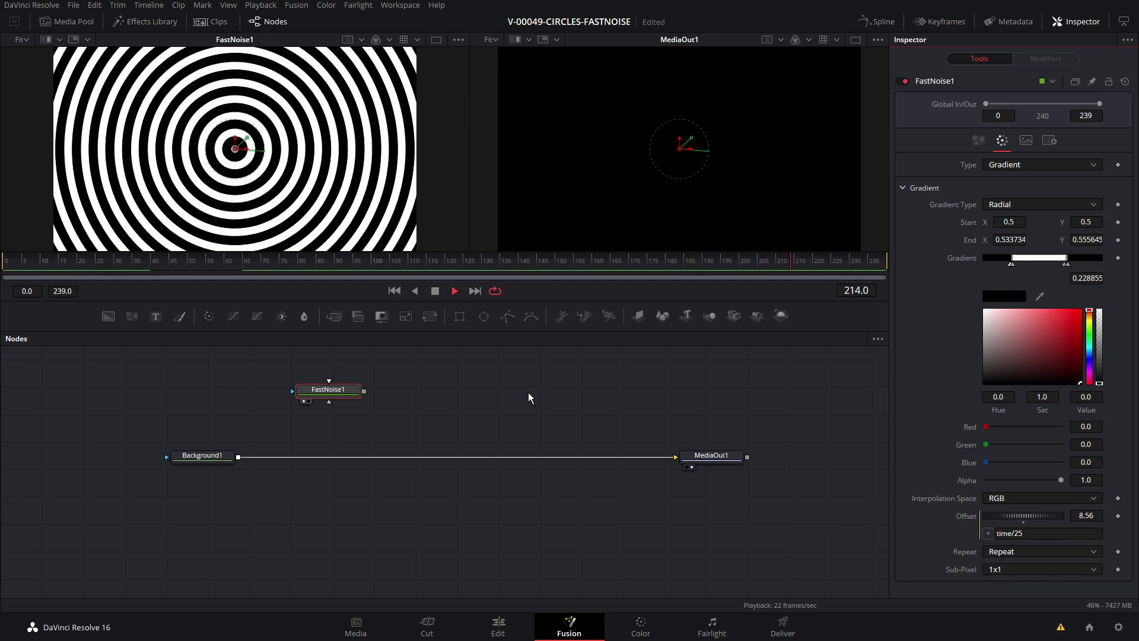
- Raise FastNoise1 and drop a Background node onto the output wire, creating Merge1 with Background2
{"action": "left_click_drag", "start_coordinate": [330, 392], "coordinate": [321, 381]}
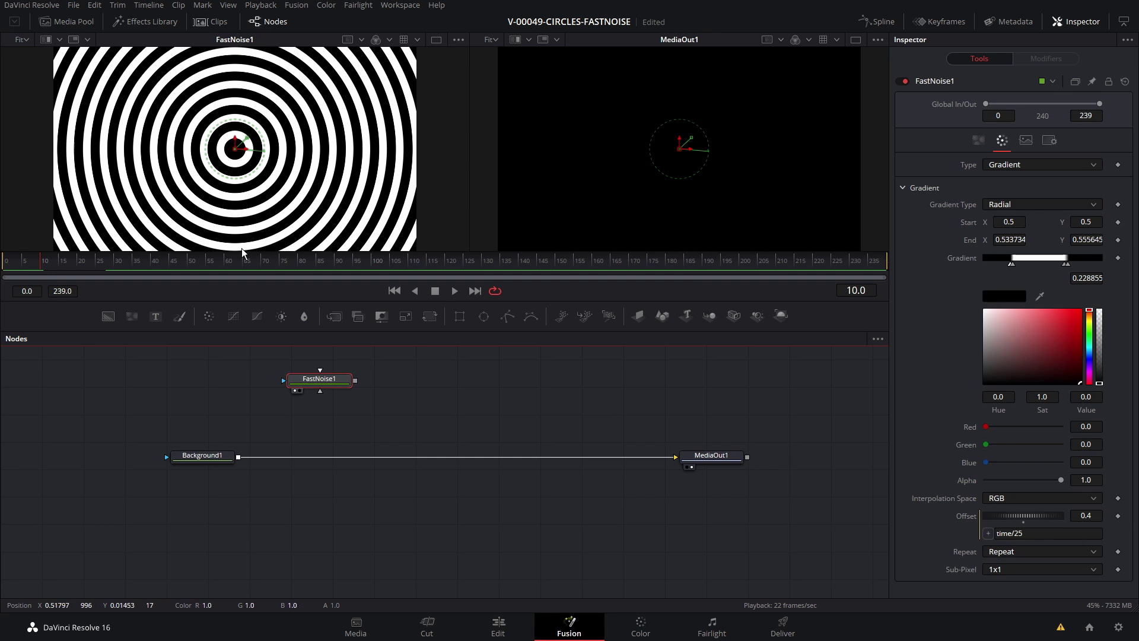
{"action": "left_click_drag", "start_coordinate": [261, 419], "coordinate": [287, 416]}
{"action": "left_click", "coordinate": [203, 457]}
- Set Background2 to Four Corner with red, blue, green and pink corners
{"action": "left_click", "coordinate": [1016, 182]}
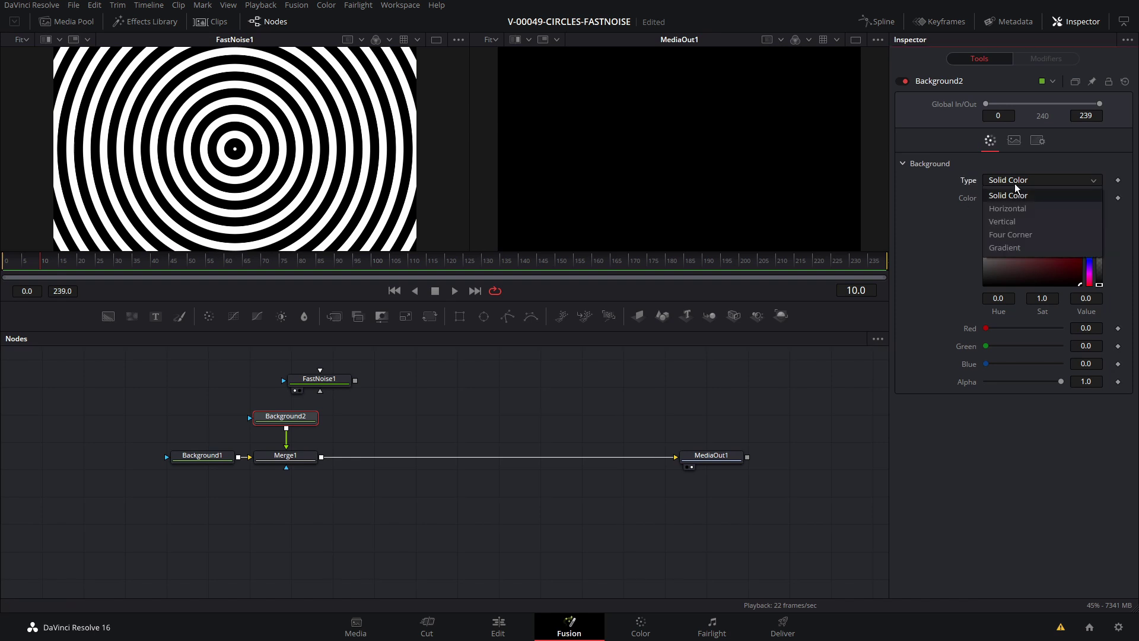
{"action": "left_click", "coordinate": [1020, 235]}
{"action": "left_click", "coordinate": [1081, 212]}
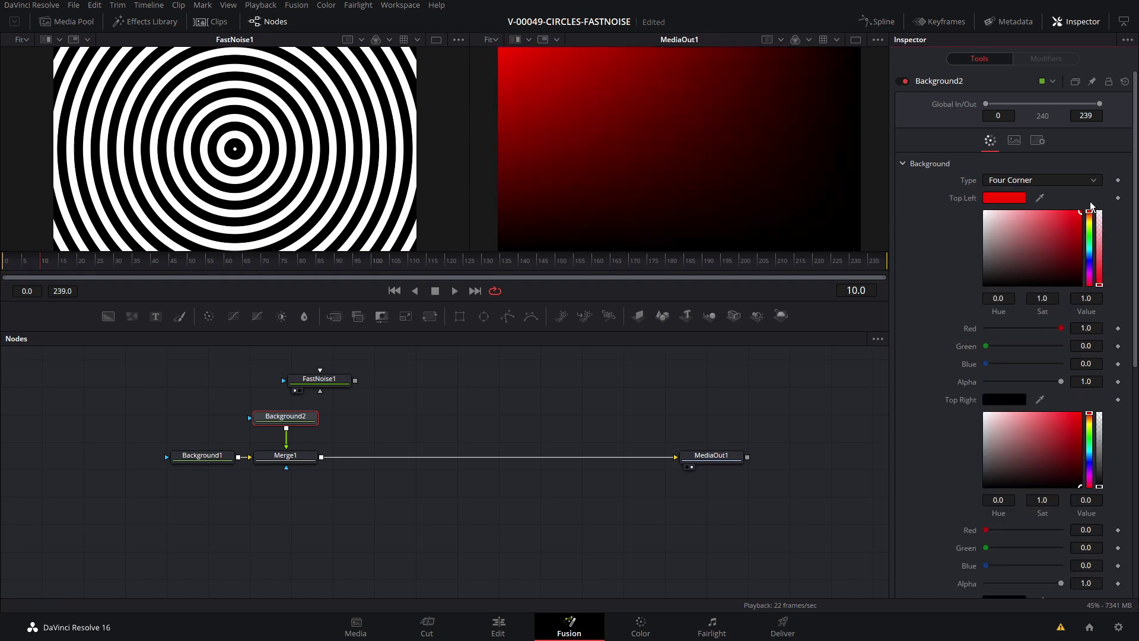
{"action": "left_click", "coordinate": [1092, 465]}
{"action": "left_click", "coordinate": [1081, 415]}
{"action": "scroll", "coordinate": [1084, 457], "scroll_direction": "down", "scroll_amount": 3}
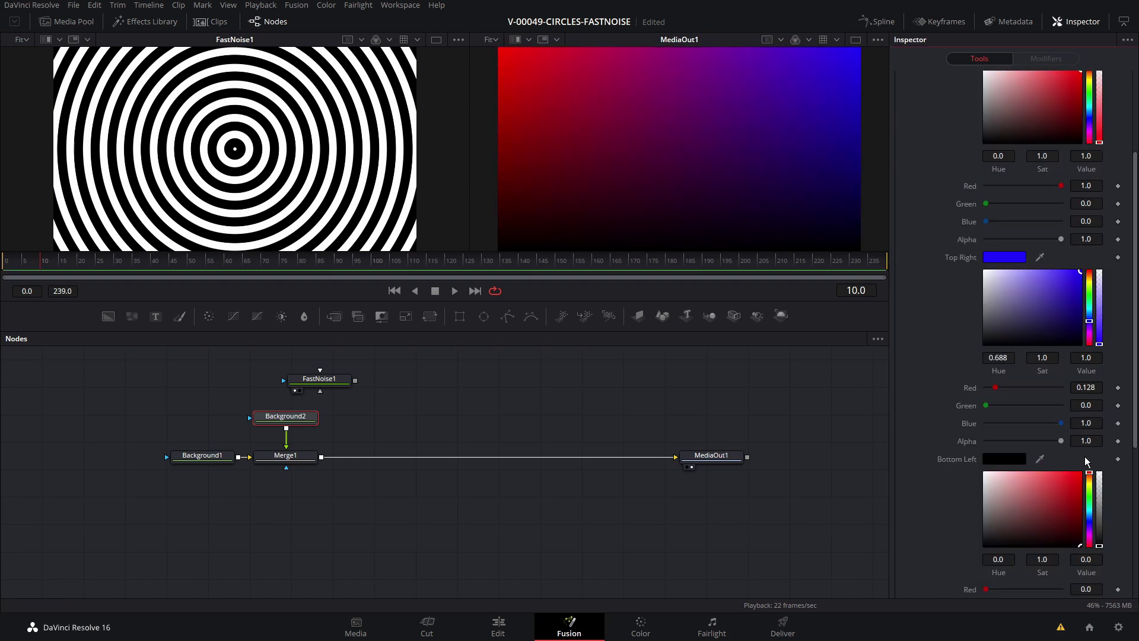
{"action": "left_click", "coordinate": [1090, 488]}
{"action": "left_click", "coordinate": [1080, 474]}
{"action": "scroll", "coordinate": [1080, 497], "scroll_direction": "down", "scroll_amount": 5}
{"action": "left_click", "coordinate": [1090, 531]}
{"action": "left_click", "coordinate": [1080, 463]}
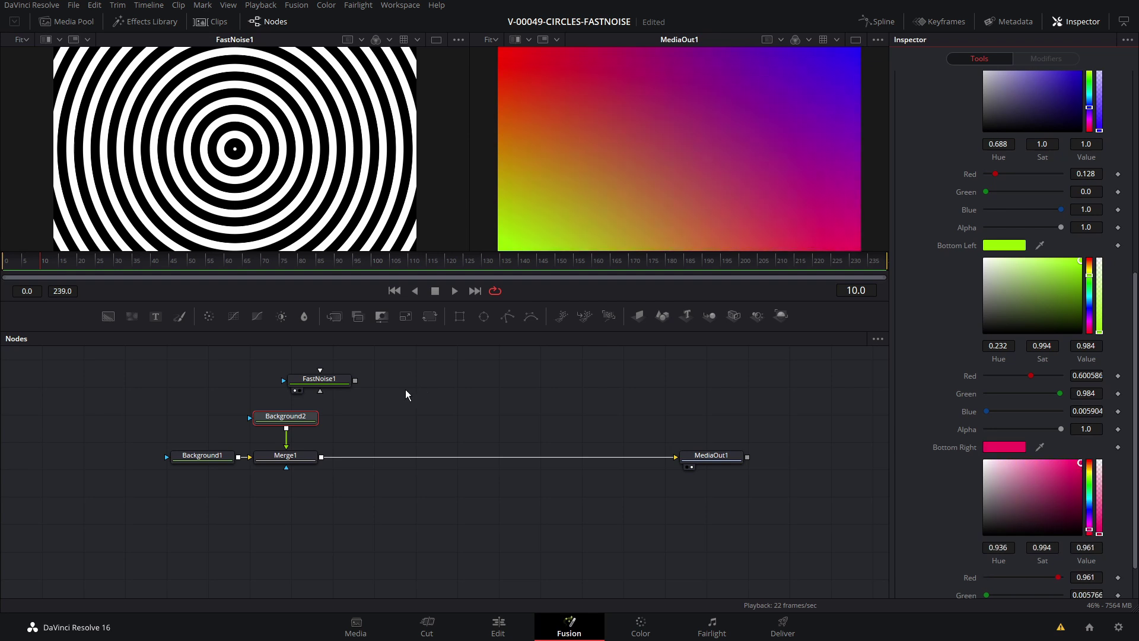
- Wire FastNoise1 into Background2's mask input and place it above Background2
{"action": "left_click_drag", "start_coordinate": [406, 394], "coordinate": [446, 426]}
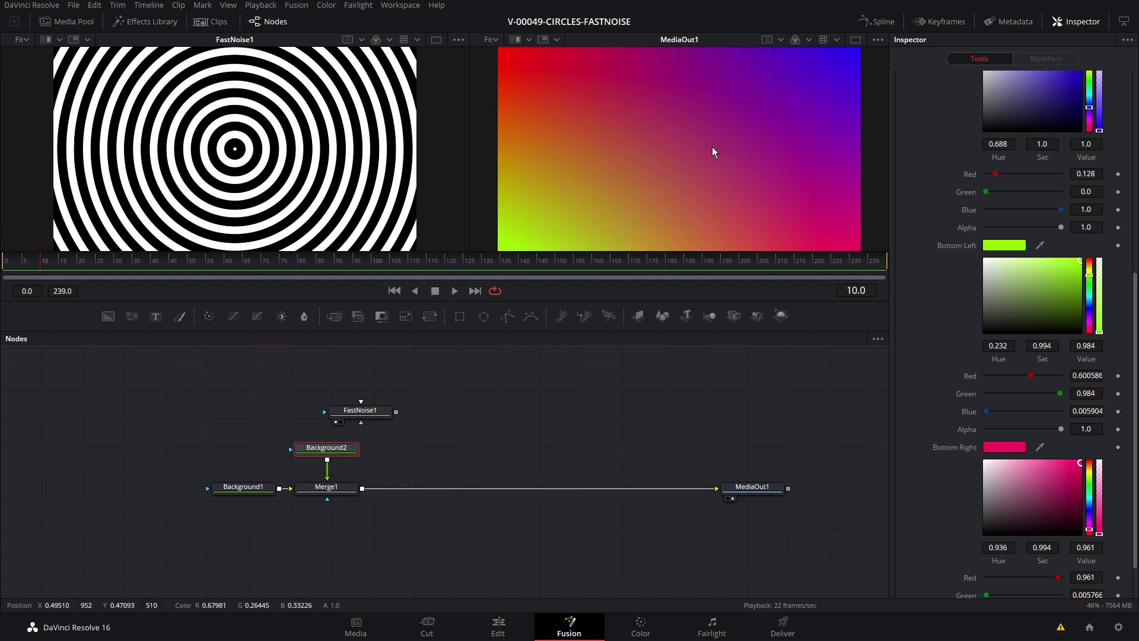
{"action": "left_click_drag", "start_coordinate": [382, 418], "coordinate": [438, 394]}
{"action": "left_click_drag", "start_coordinate": [290, 435], "coordinate": [289, 450]}
{"action": "left_click_drag", "start_coordinate": [360, 396], "coordinate": [337, 405]}
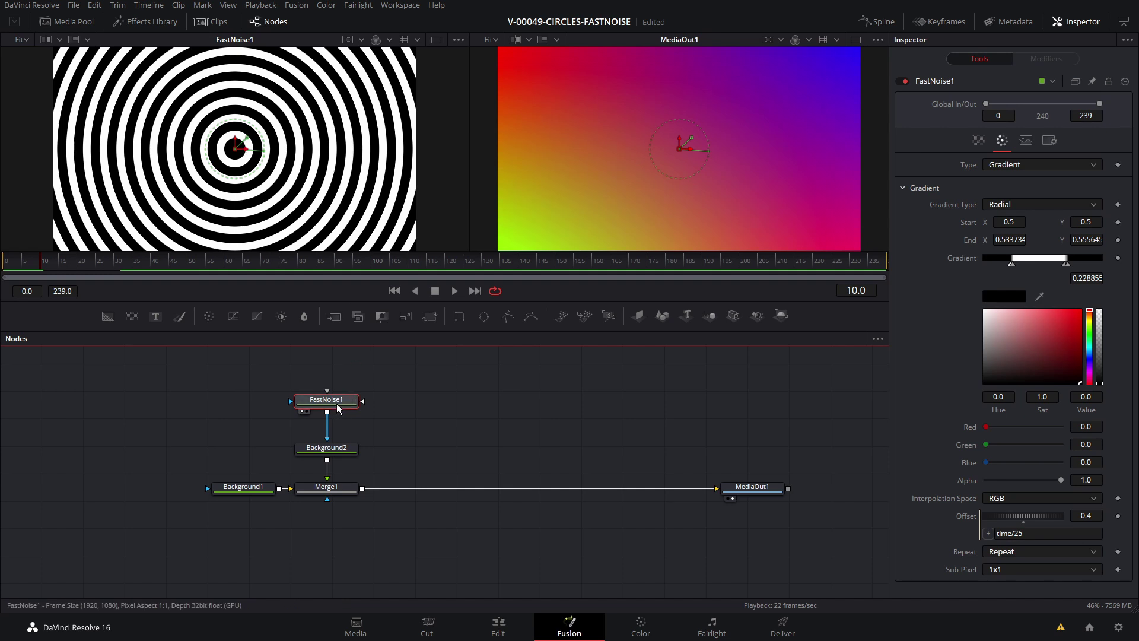
- In Background2's Settings tab, set the mask Channel to Luminance
{"action": "left_click", "coordinate": [336, 450]}
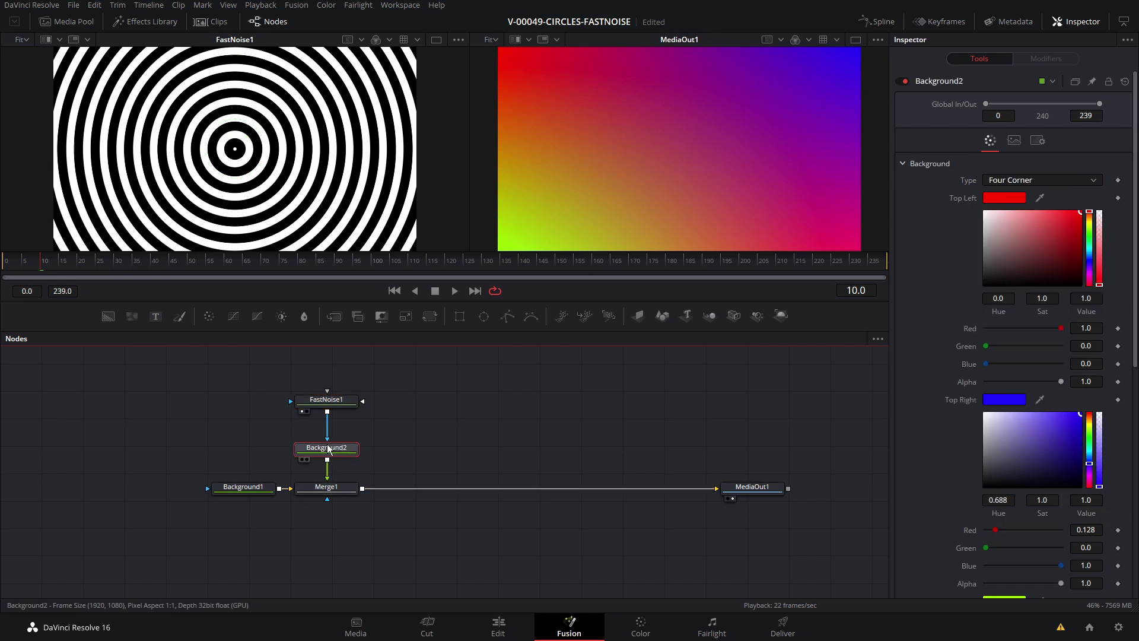
{"action": "left_click", "coordinate": [1038, 143]}
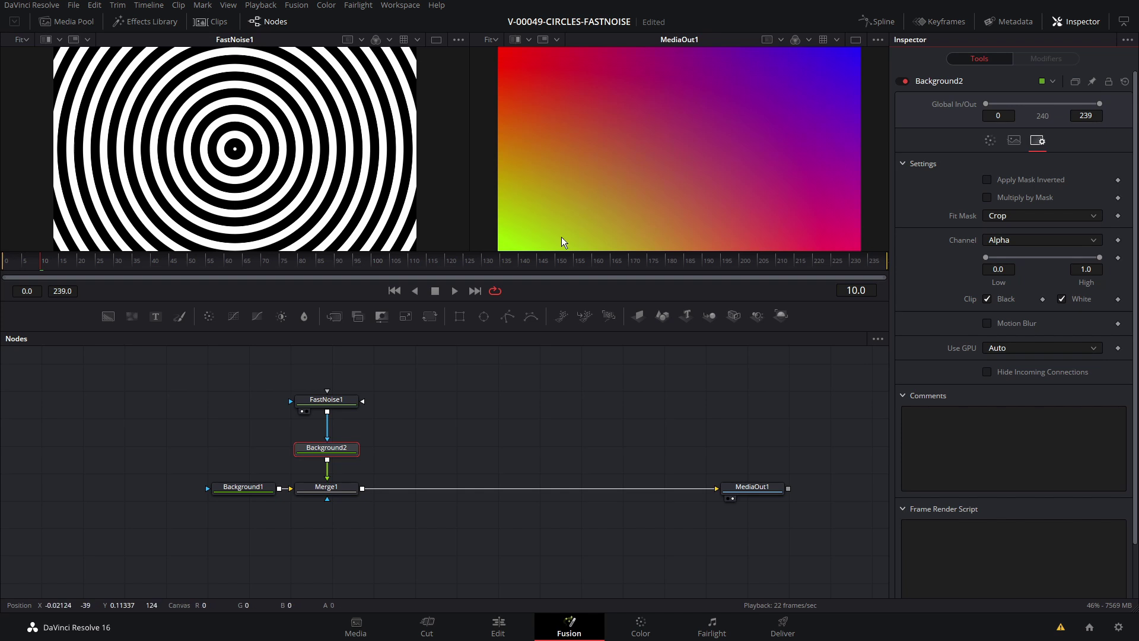
{"action": "left_click", "coordinate": [1032, 243]}
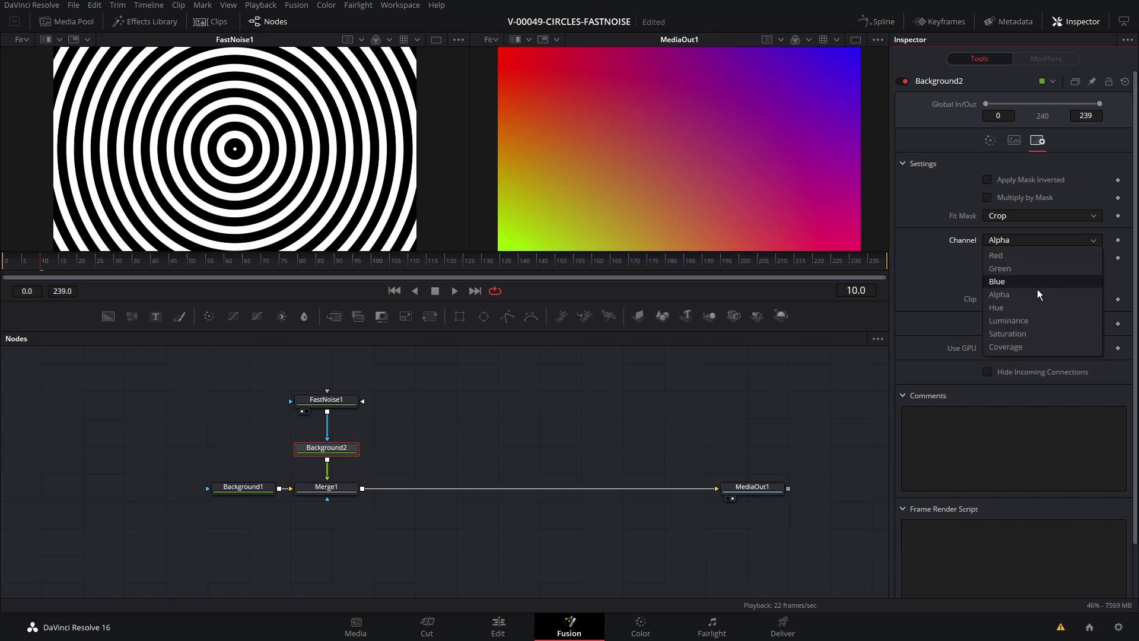
{"action": "left_click", "coordinate": [1037, 320]}
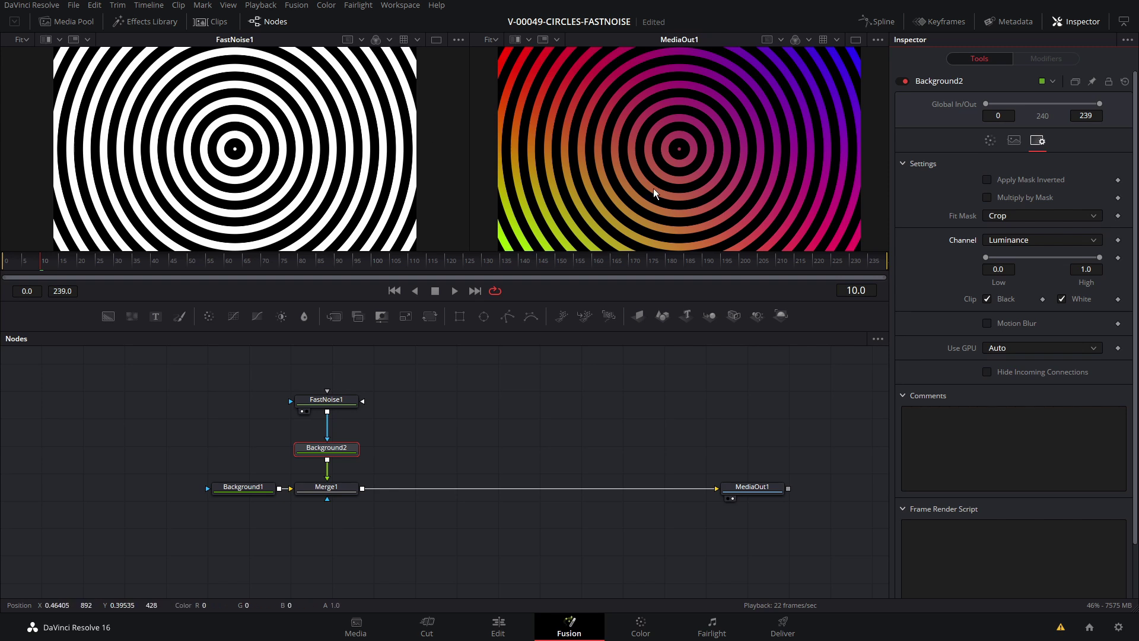
- Tint Background1 red, then bright yellow, then reset it to black
{"action": "left_click_drag", "start_coordinate": [255, 487], "coordinate": [223, 487]}
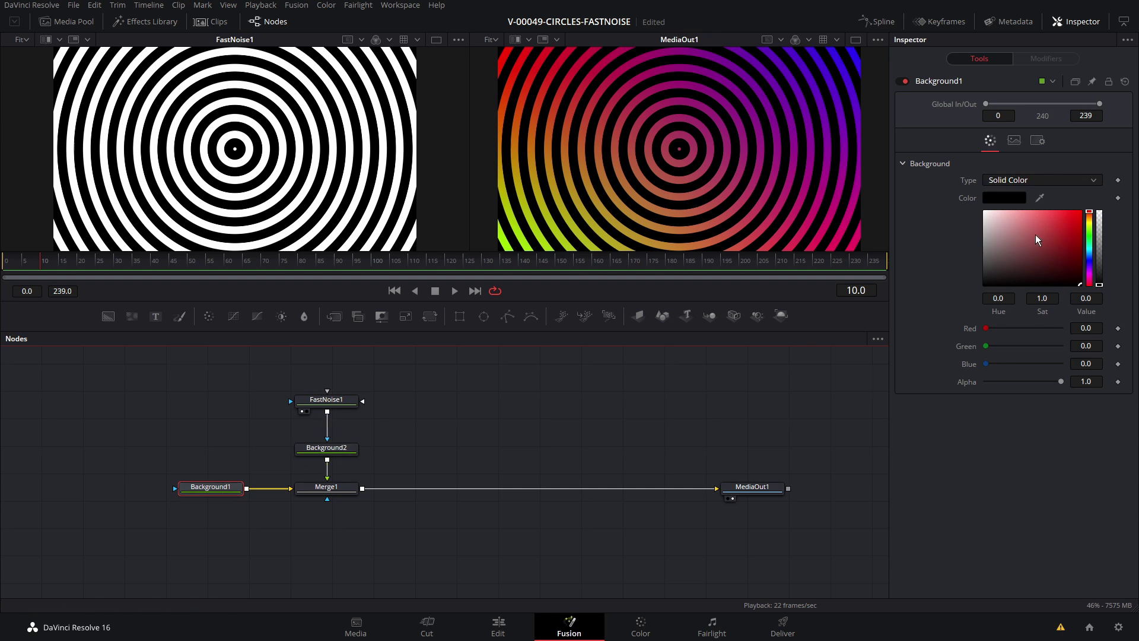
{"action": "left_click", "coordinate": [1075, 228]}
{"action": "left_click_drag", "start_coordinate": [1089, 238], "coordinate": [1085, 209]}
{"action": "left_click", "coordinate": [201, 489]}
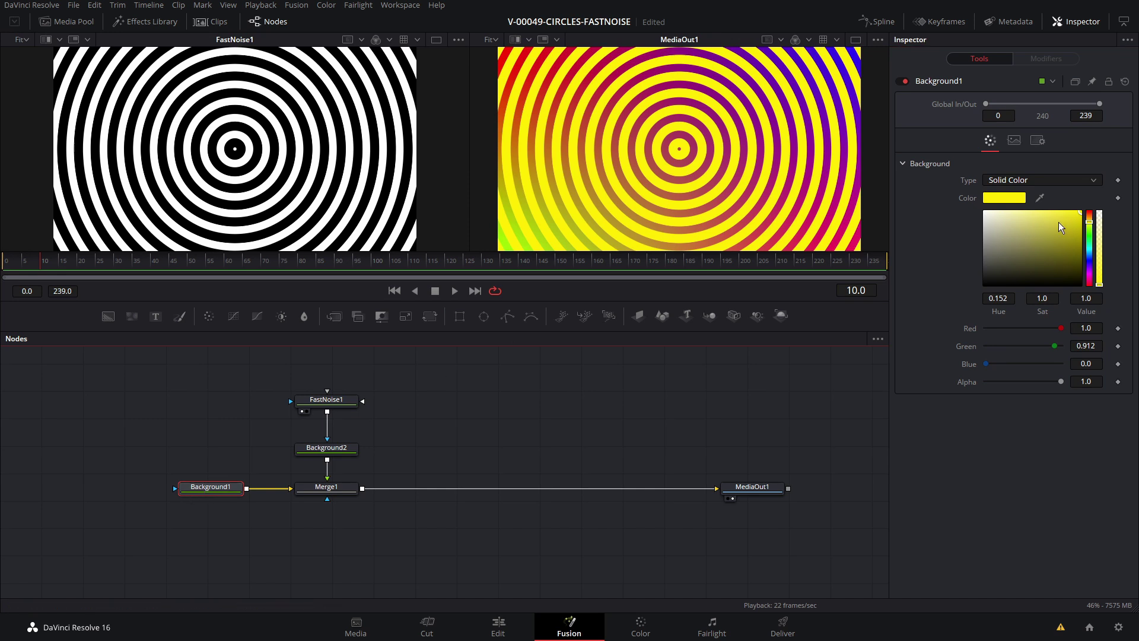
{"action": "left_click", "coordinate": [1126, 83]}
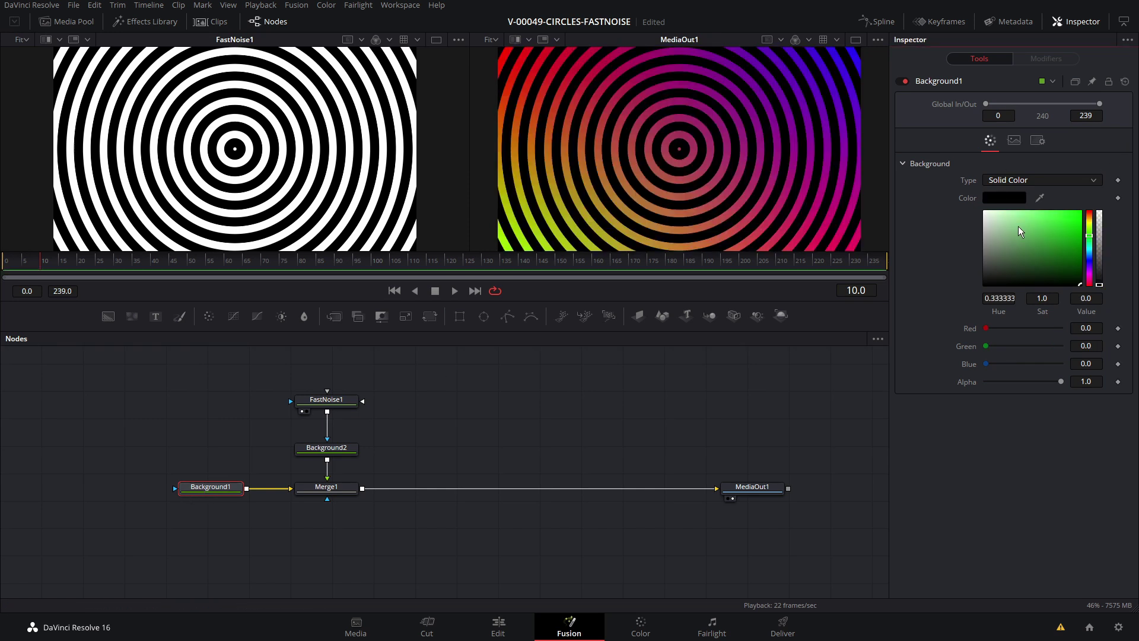
- Switch Background2's mask Channel back to Alpha
{"action": "left_click", "coordinate": [333, 451]}
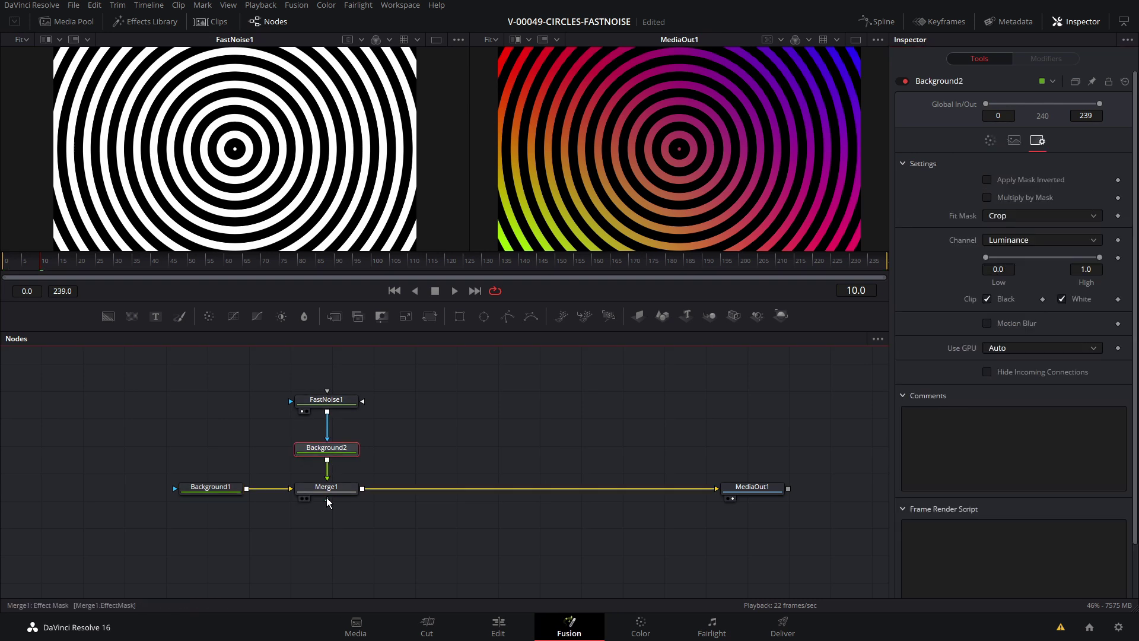
{"action": "left_click", "coordinate": [1015, 239]}
{"action": "left_click", "coordinate": [1015, 291]}
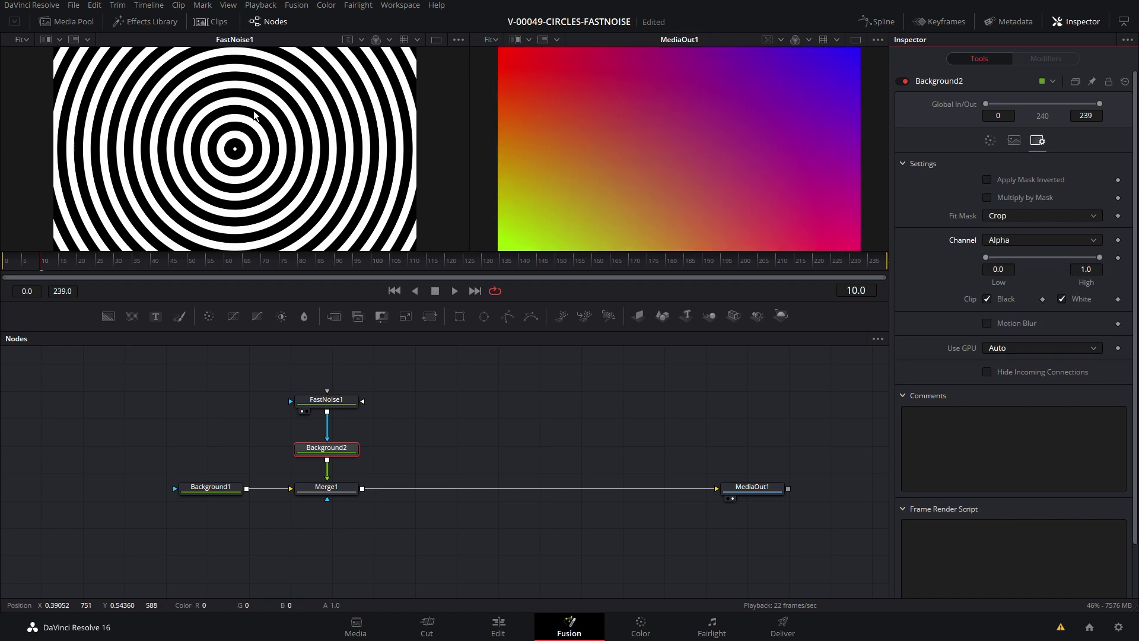
- Set Alpha to 0 on both of FastNoise1's black gradient stops, leaving only the white rings
{"action": "left_click", "coordinate": [332, 407]}
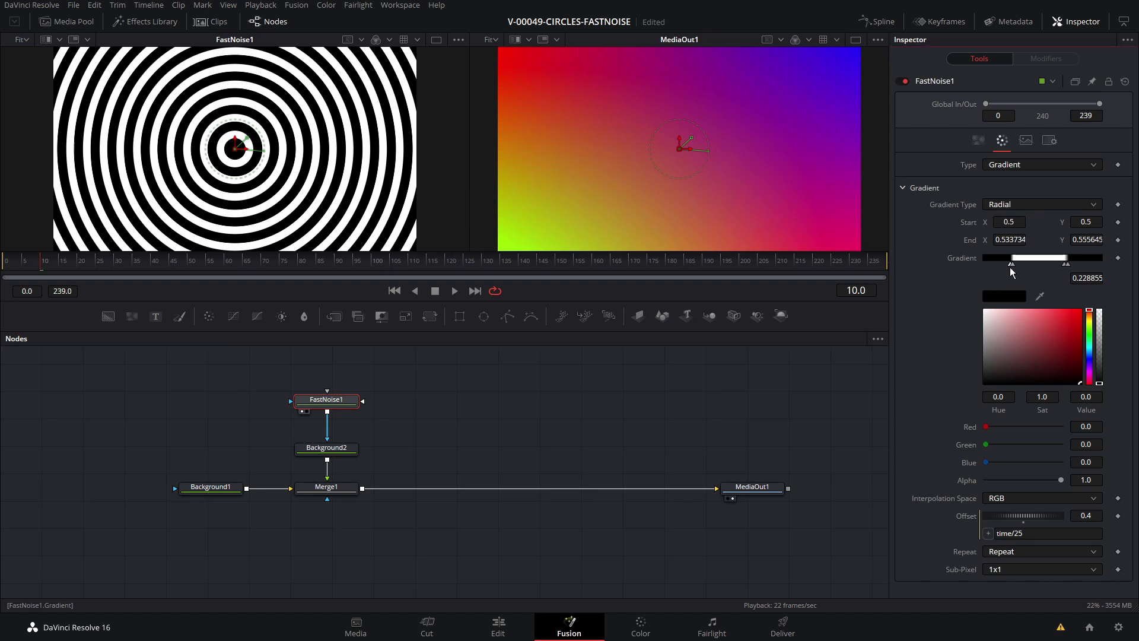
{"action": "left_click_drag", "start_coordinate": [1060, 481], "coordinate": [977, 487]}
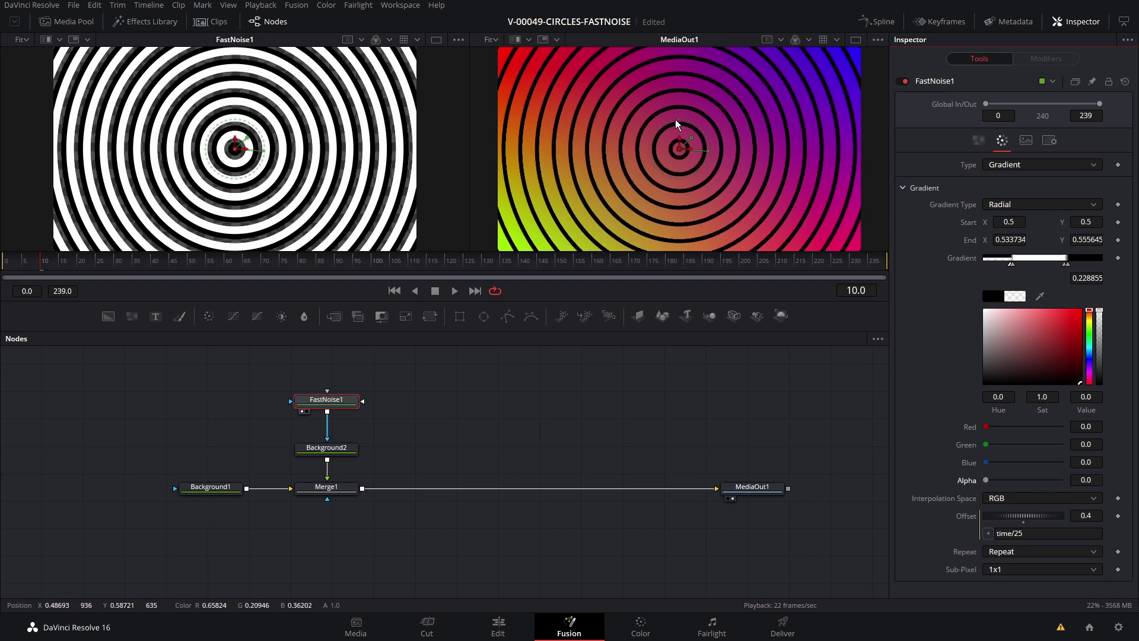
{"action": "left_click", "coordinate": [1068, 265]}
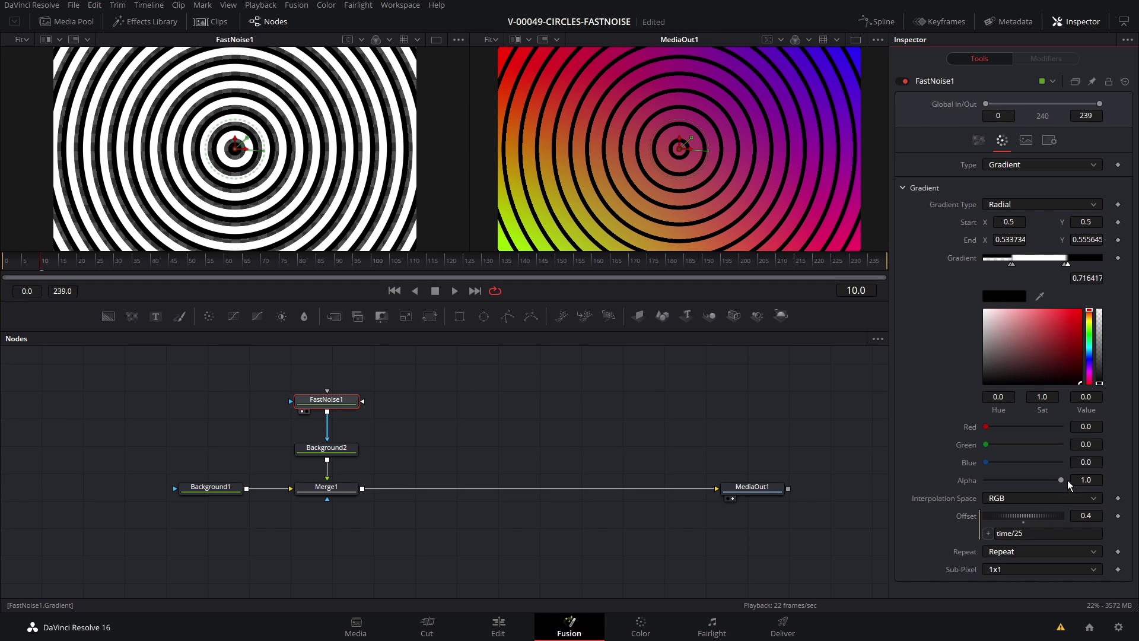
{"action": "left_click_drag", "start_coordinate": [1046, 480], "coordinate": [968, 481]}
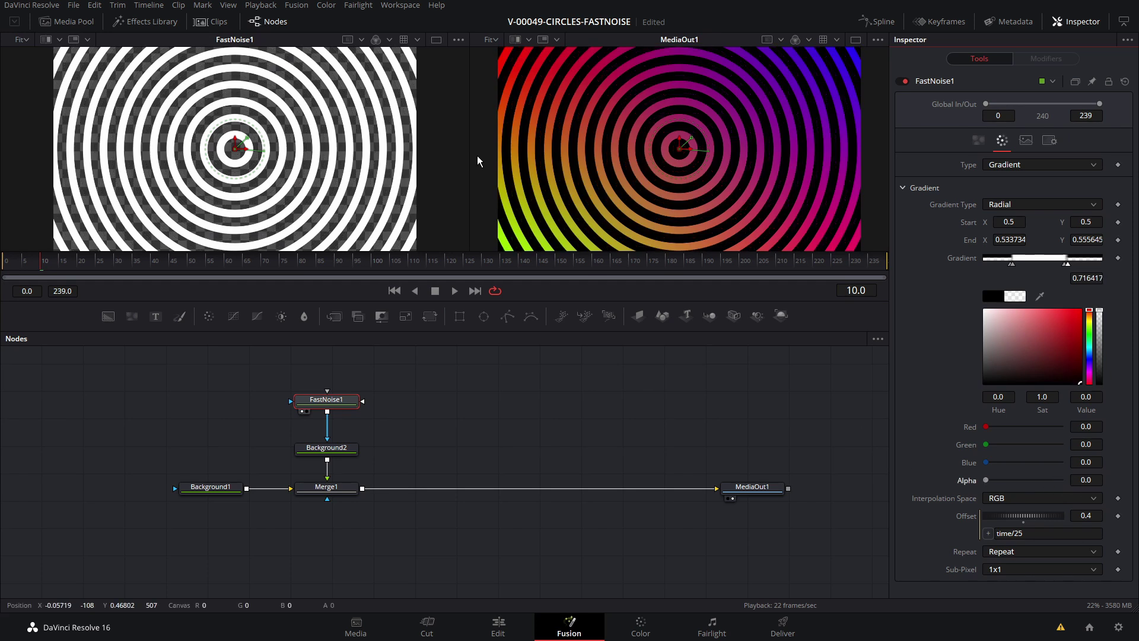
{"action": "scroll", "coordinate": [241, 173], "scroll_direction": "up", "scroll_amount": 5}
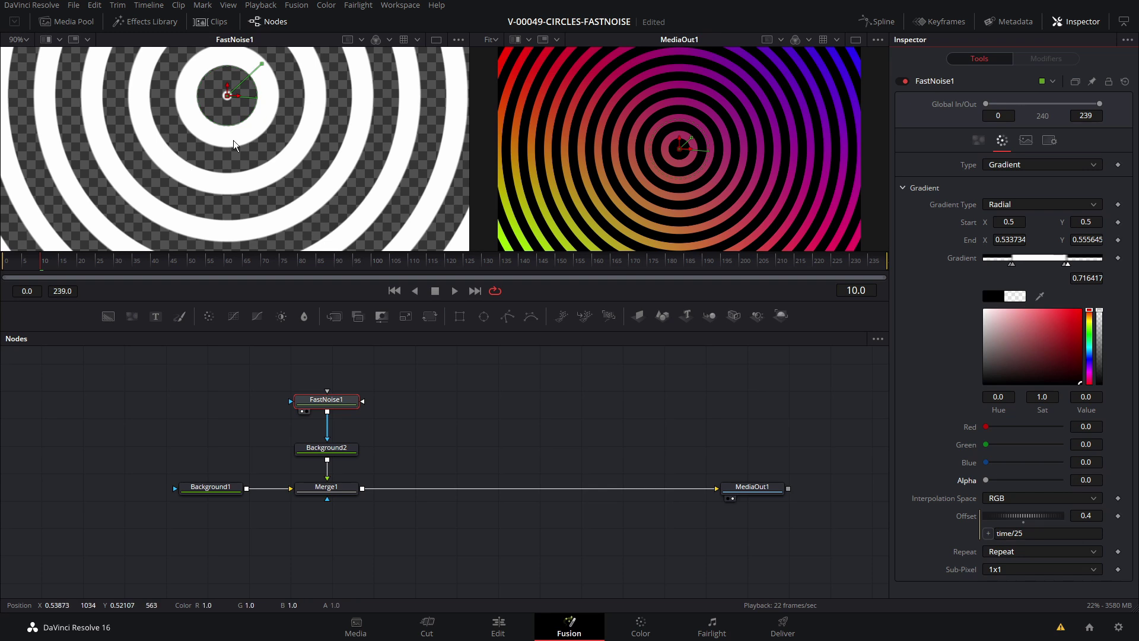
{"action": "scroll", "coordinate": [276, 112], "scroll_direction": "down", "scroll_amount": 8}
{"action": "left_click_drag", "start_coordinate": [346, 407], "coordinate": [346, 391]}
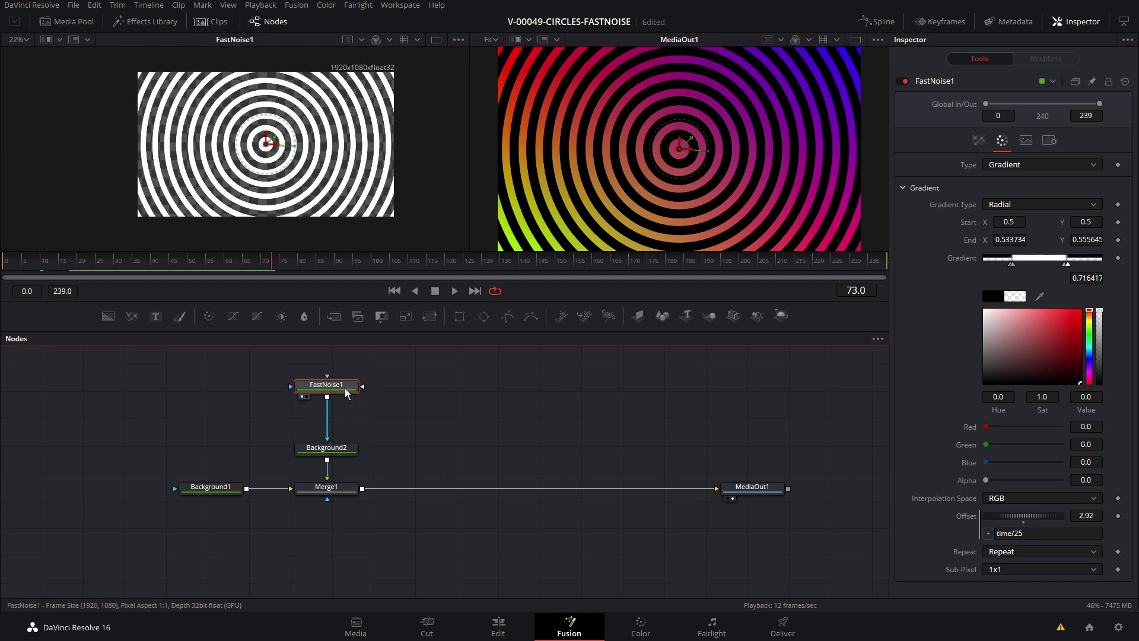
- Experiment with FastNoise1's Detail, Contrast, Scale (about 4.25) and Seethe Rate during playback
{"action": "left_click", "coordinate": [979, 142]}
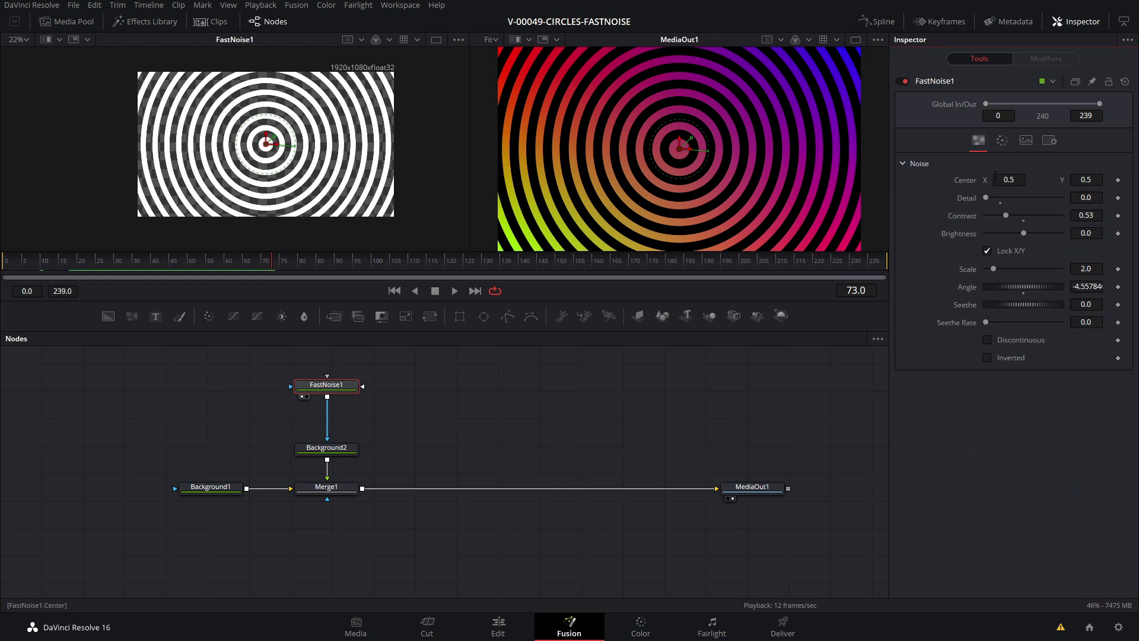
{"action": "left_click_drag", "start_coordinate": [986, 198], "coordinate": [1040, 215]}
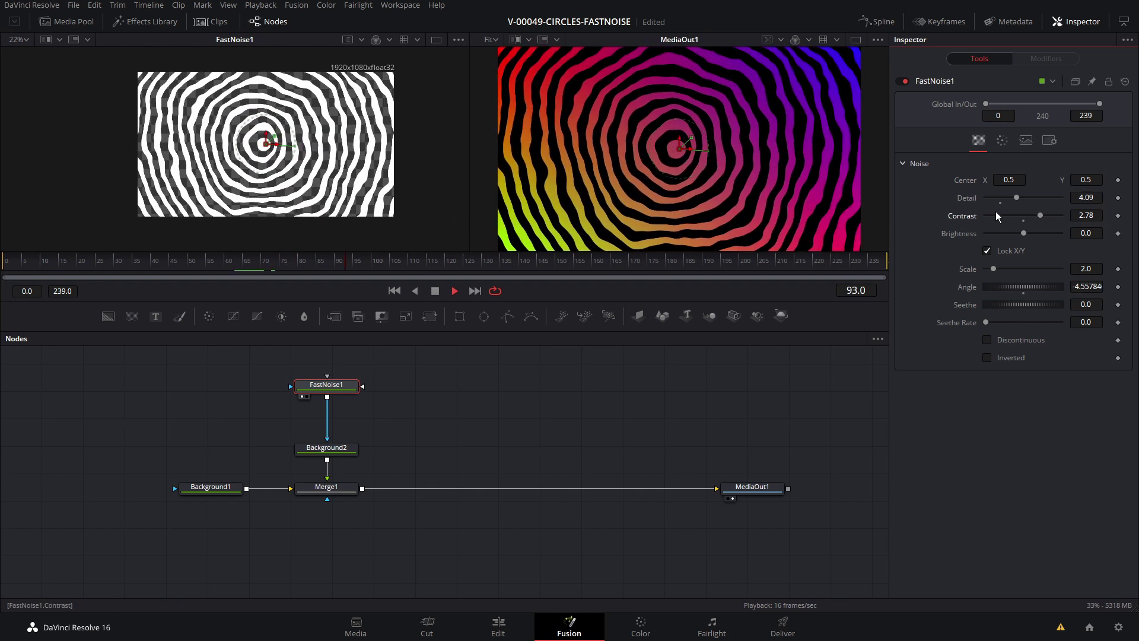
{"action": "left_click_drag", "start_coordinate": [1020, 197], "coordinate": [992, 200]}
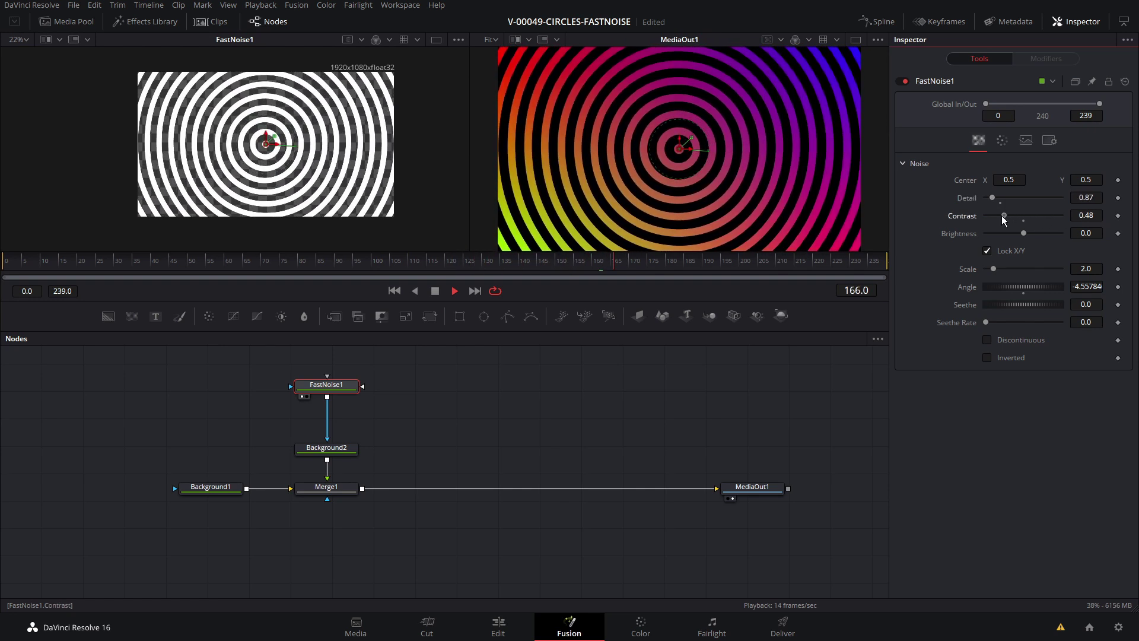
{"action": "key", "text": "space"}
{"action": "mouse_move", "coordinate": [994, 269]}
{"action": "left_mouse_down"}
{"action": "mouse_move", "coordinate": [1012, 269]}
{"action": "mouse_move", "coordinate": [998, 269]}
{"action": "left_mouse_up"}
{"action": "key", "text": "space"}
{"action": "key", "text": "space"}
{"action": "left_click_drag", "start_coordinate": [986, 322], "coordinate": [1016, 324]}
{"action": "key", "text": "space"}
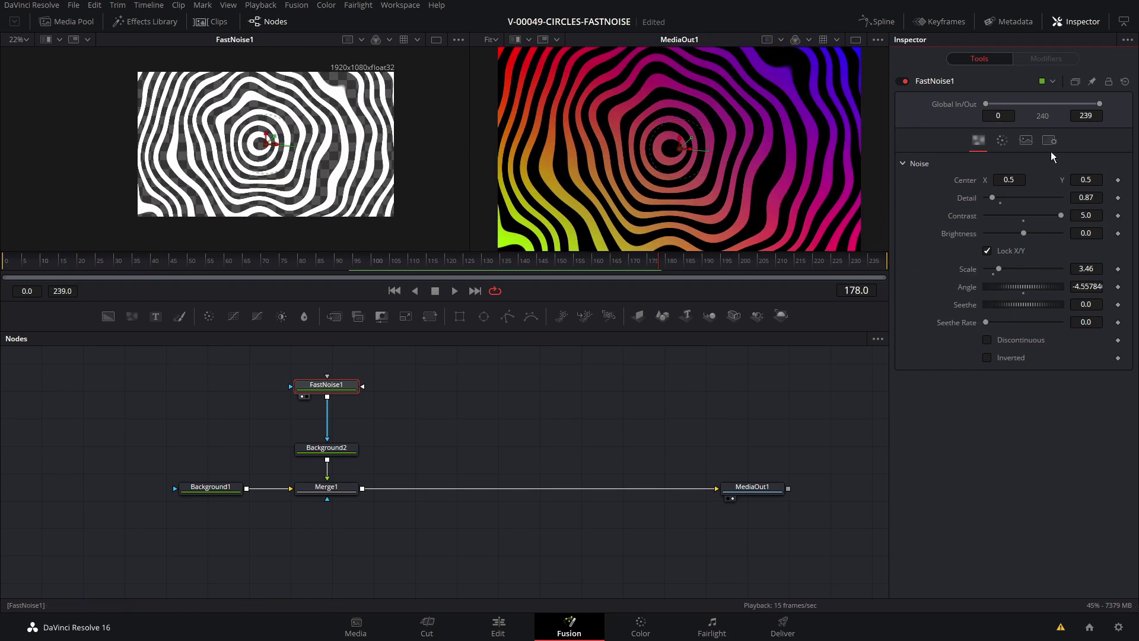
- Reset Contrast to 1 and Detail to 0 for smooth circles, then nudge FastNoise1 and Background2 up
{"action": "double_click", "coordinate": [999, 199]}
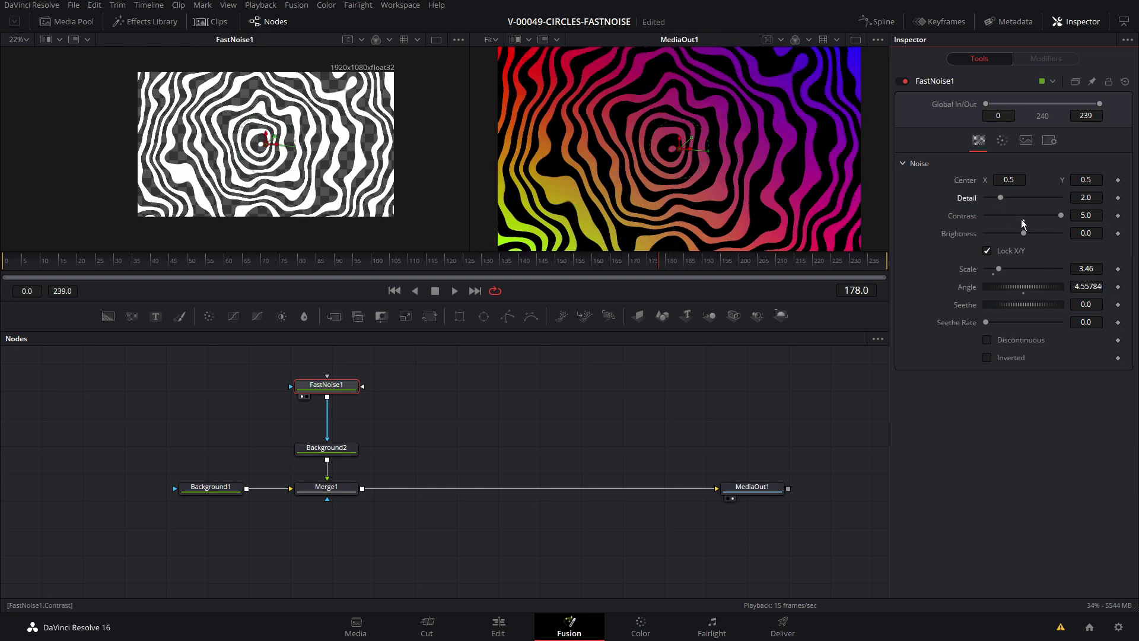
{"action": "double_click", "coordinate": [1022, 217]}
{"action": "left_click_drag", "start_coordinate": [1001, 198], "coordinate": [982, 199]}
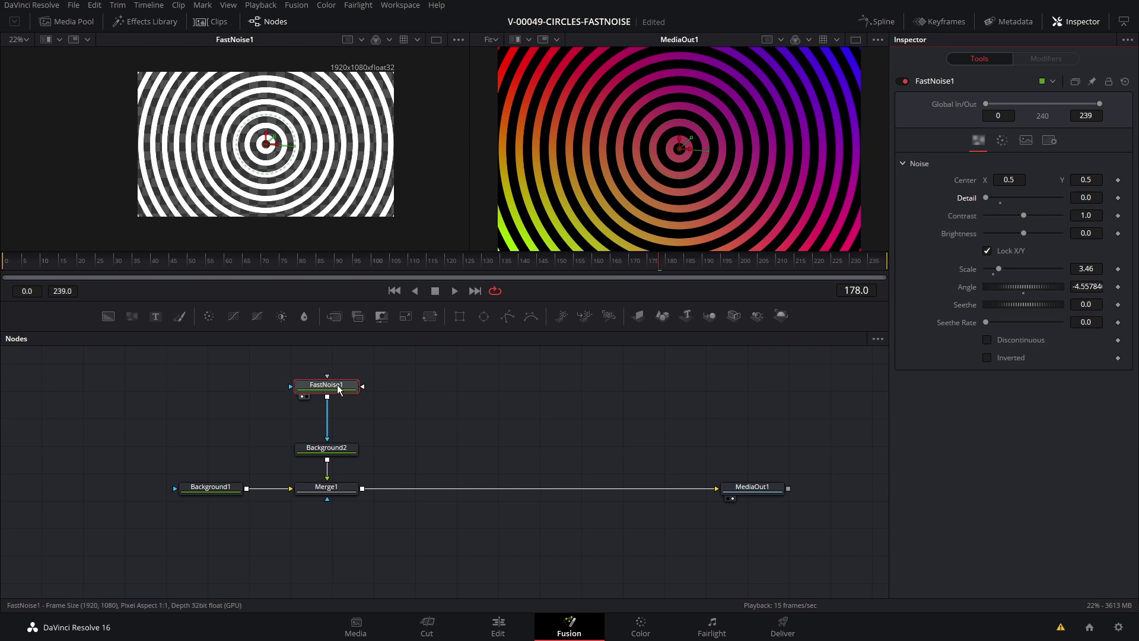
{"action": "left_click_drag", "start_coordinate": [325, 385], "coordinate": [325, 375]}
{"action": "left_click_drag", "start_coordinate": [331, 450], "coordinate": [338, 423]}
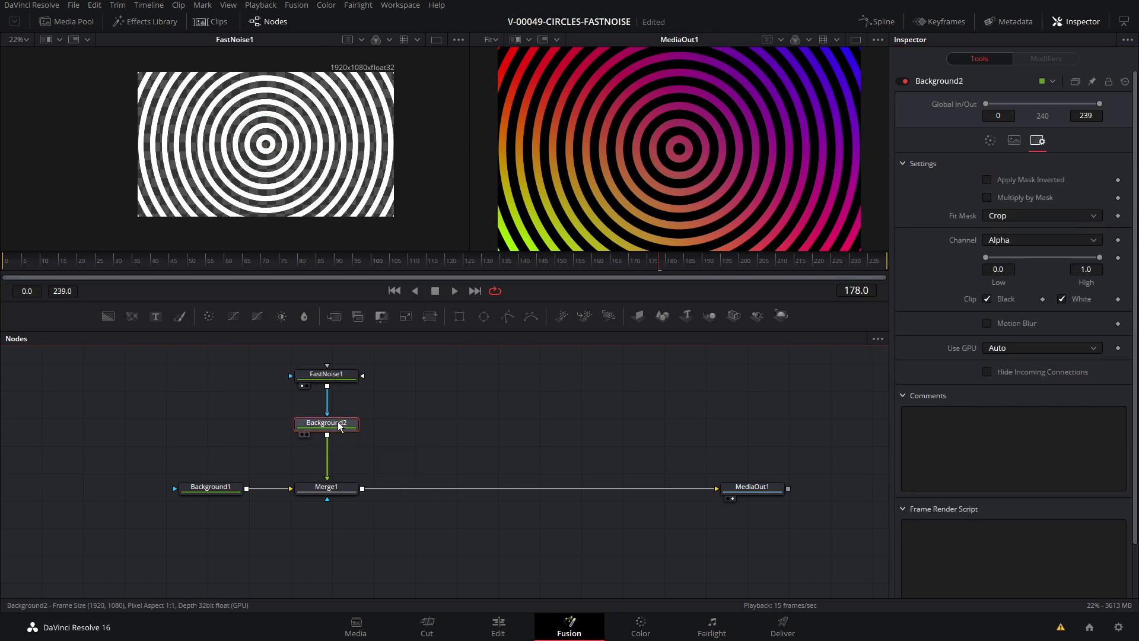
- Insert a Coordinate Space node after FastNoise1 and set its Shape to Polar to Rectangular
{"action": "left_click_drag", "start_coordinate": [338, 423], "coordinate": [338, 449]}
{"action": "left_click", "coordinate": [333, 375]}
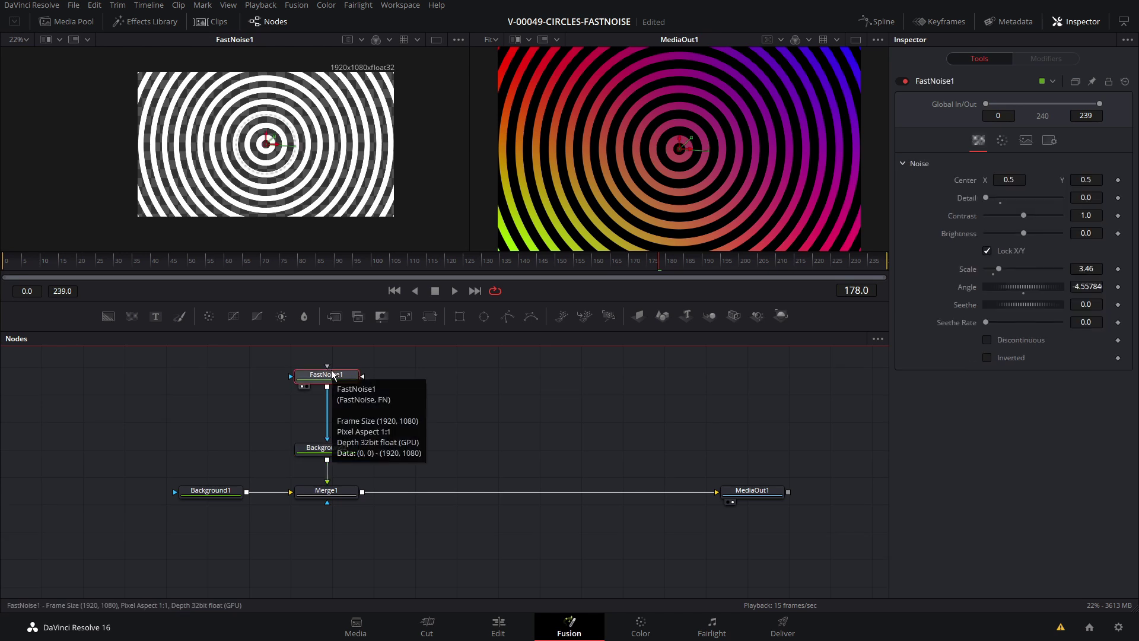
{"action": "key", "text": "shift+space"}
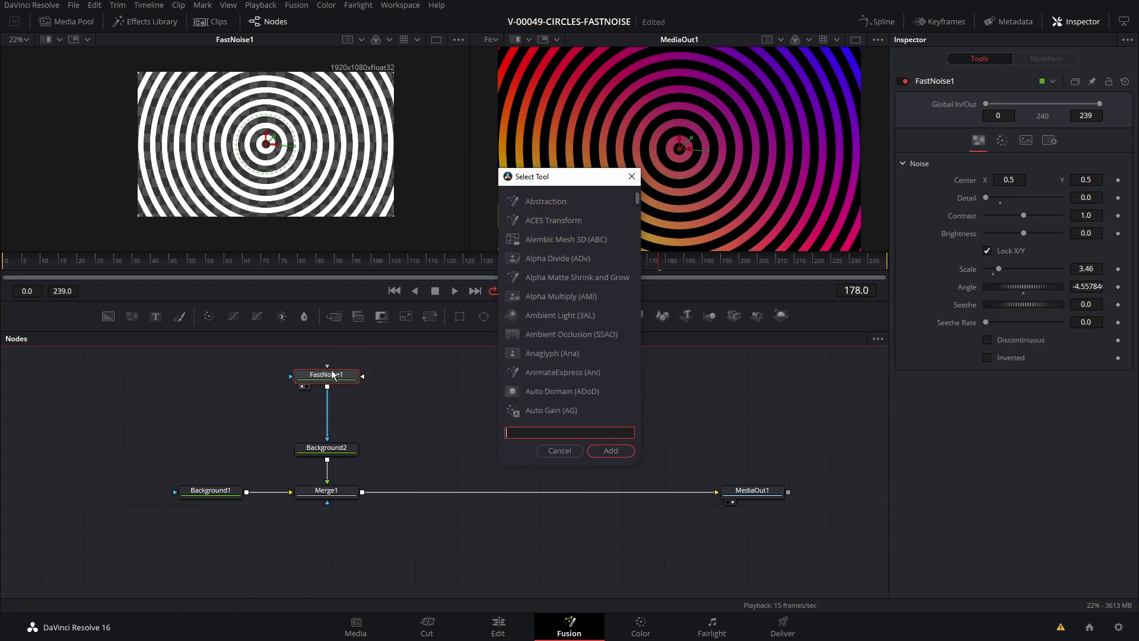
{"action": "type", "text": "coor"}
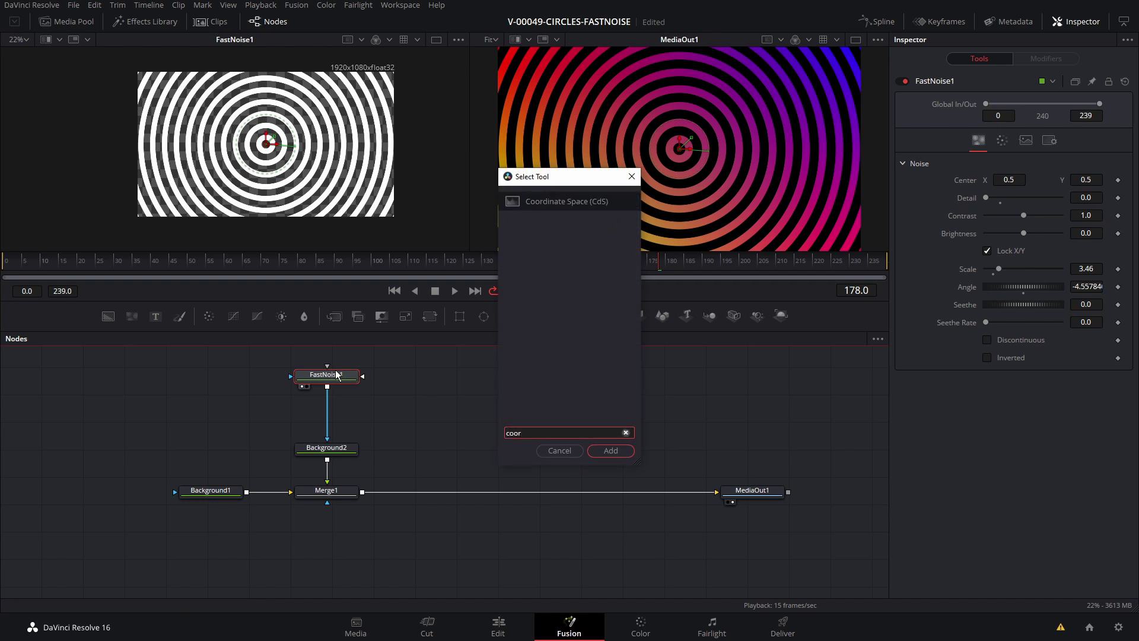
{"action": "left_click", "coordinate": [612, 452]}
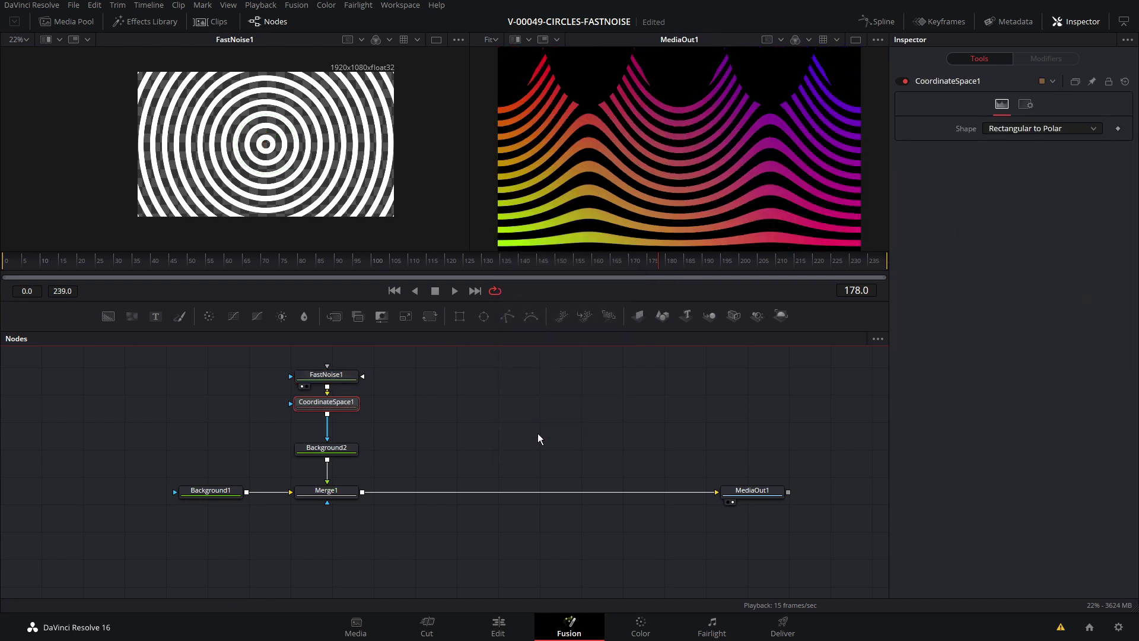
{"action": "left_click", "coordinate": [327, 375]}
{"action": "left_click", "coordinate": [326, 414]}
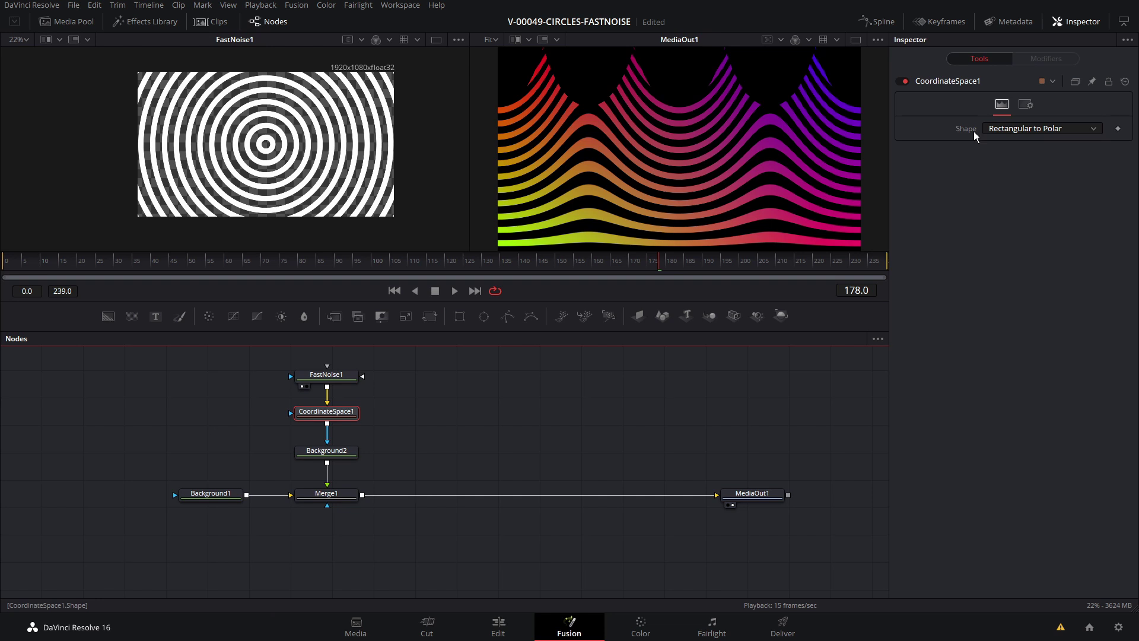
{"action": "left_click", "coordinate": [1019, 129]}
{"action": "left_click", "coordinate": [1024, 155]}
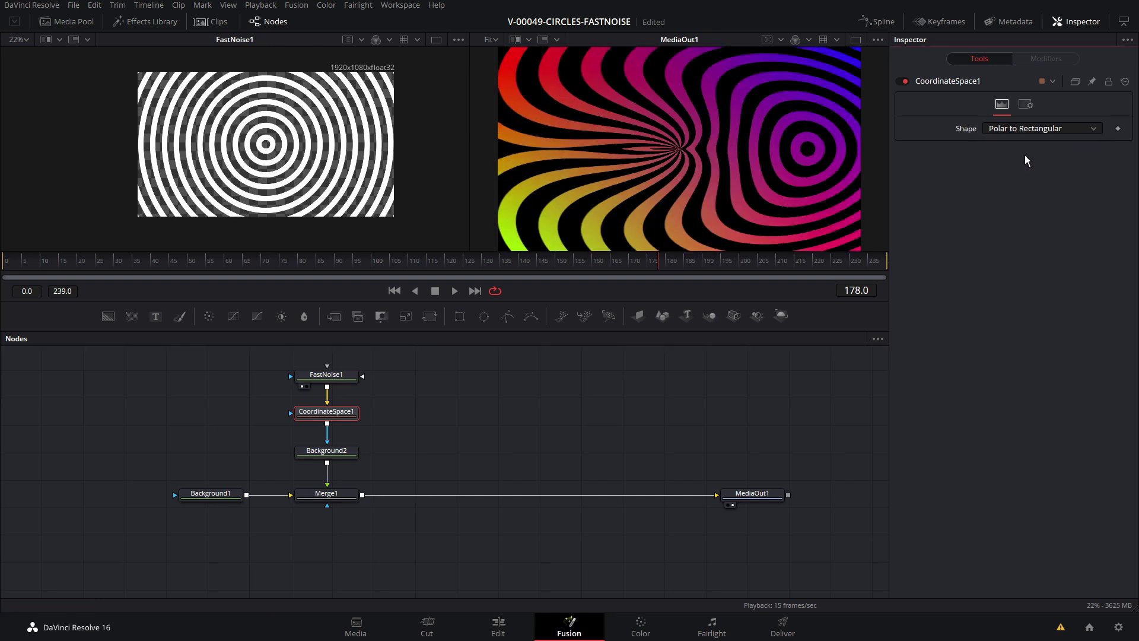
- Change FastNoise1's Gradient Type to Linear
{"action": "left_click", "coordinate": [326, 375]}
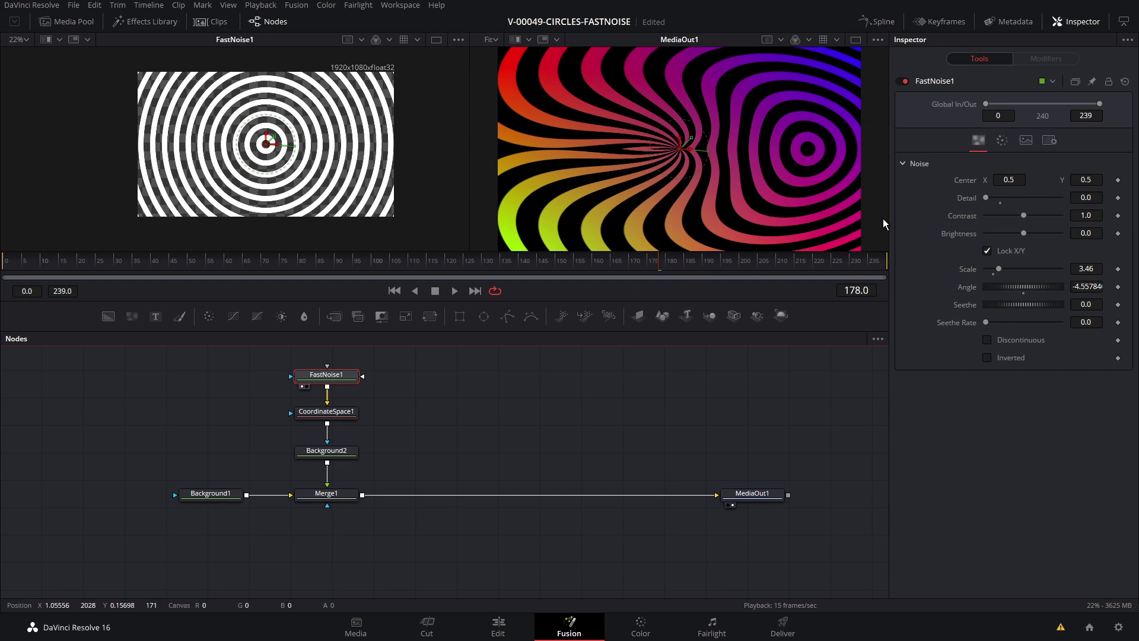
{"action": "left_click", "coordinate": [1001, 141]}
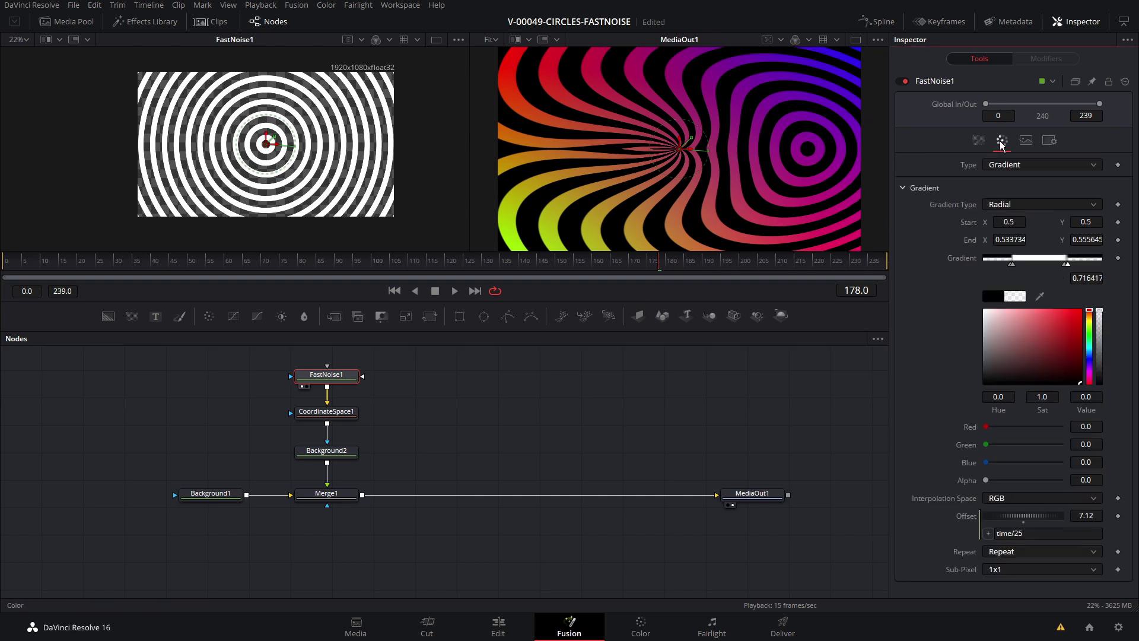
{"action": "left_click", "coordinate": [1019, 205]}
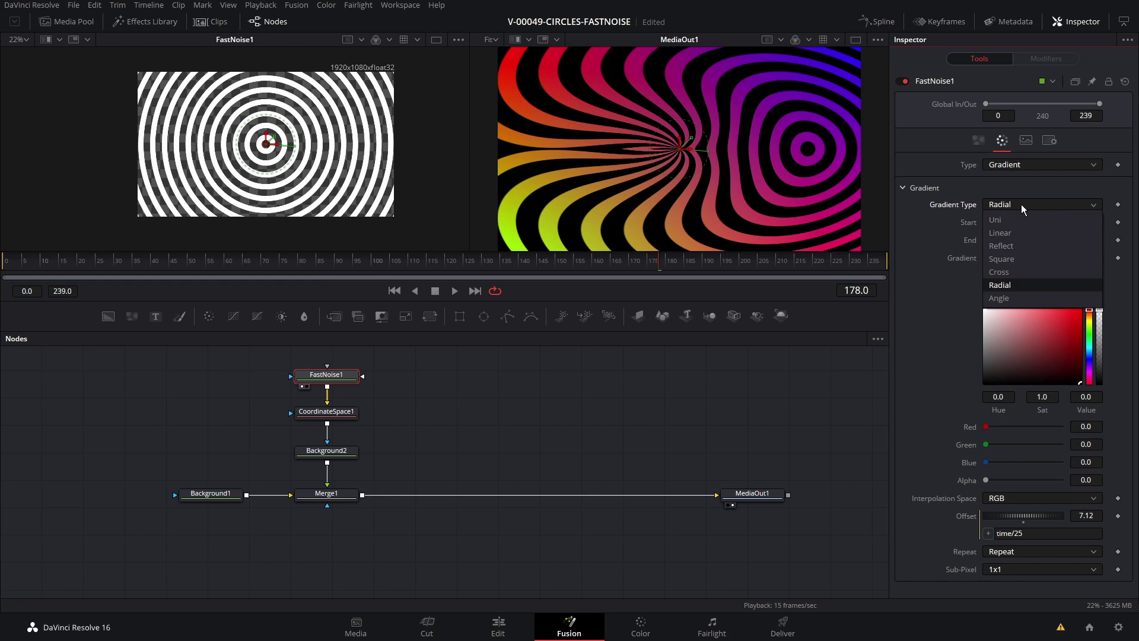
{"action": "left_click", "coordinate": [1020, 227]}
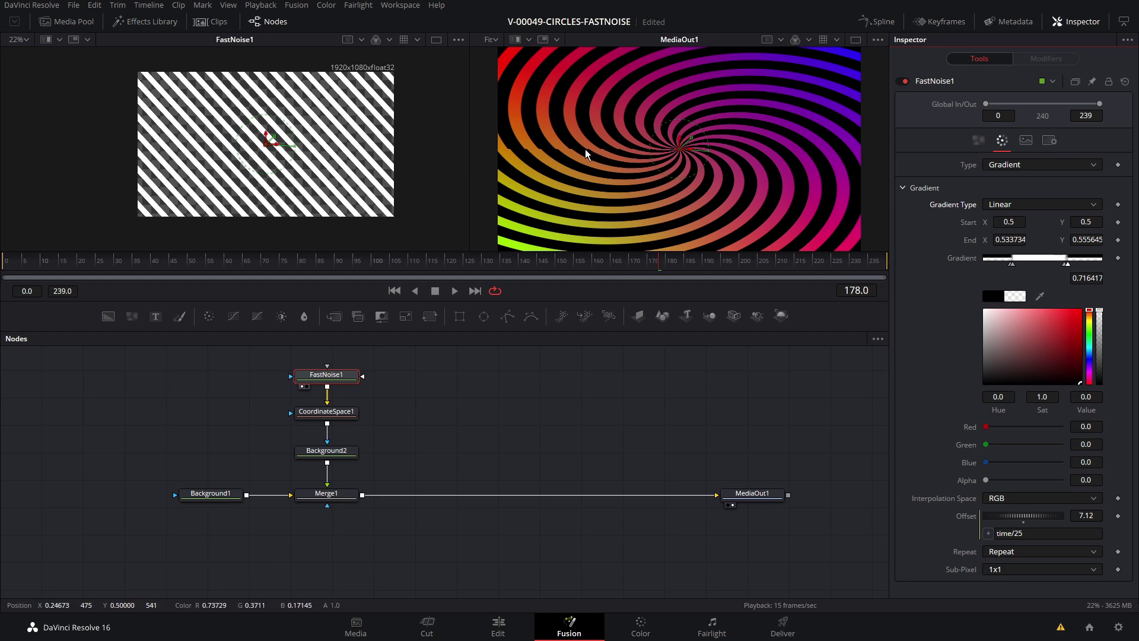
- Nudge the gradient end point and play from around frame 54 to watch the spiral animate
{"action": "scroll", "coordinate": [585, 148], "scroll_direction": "up", "scroll_amount": 6}
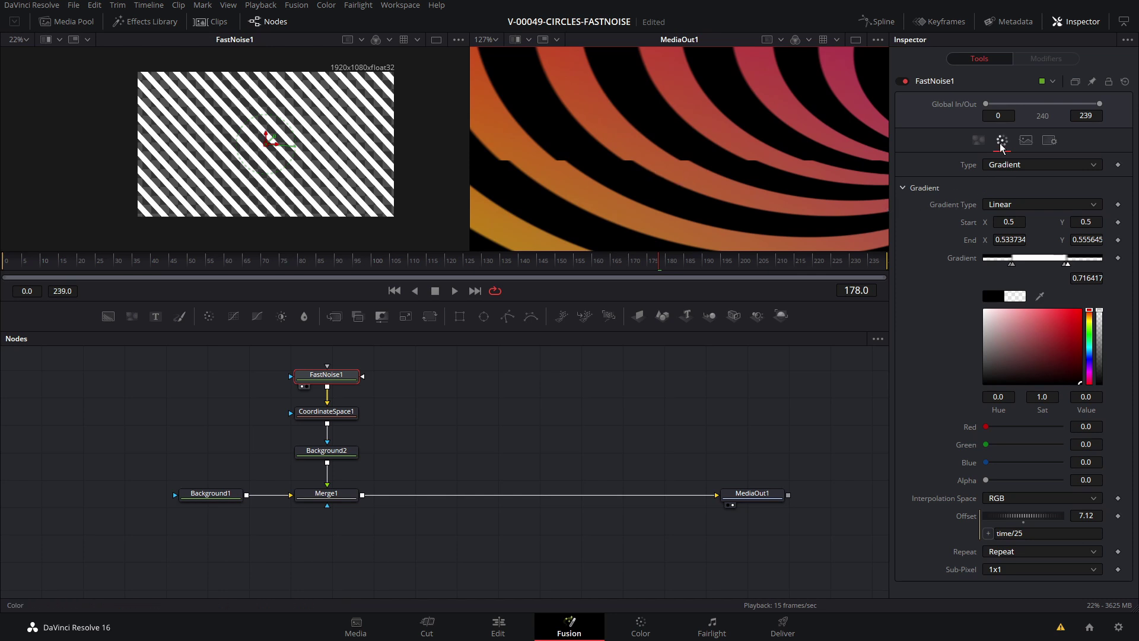
{"action": "left_click_drag", "start_coordinate": [274, 137], "coordinate": [273, 137]}
{"action": "scroll", "coordinate": [696, 151], "scroll_direction": "down", "scroll_amount": 8}
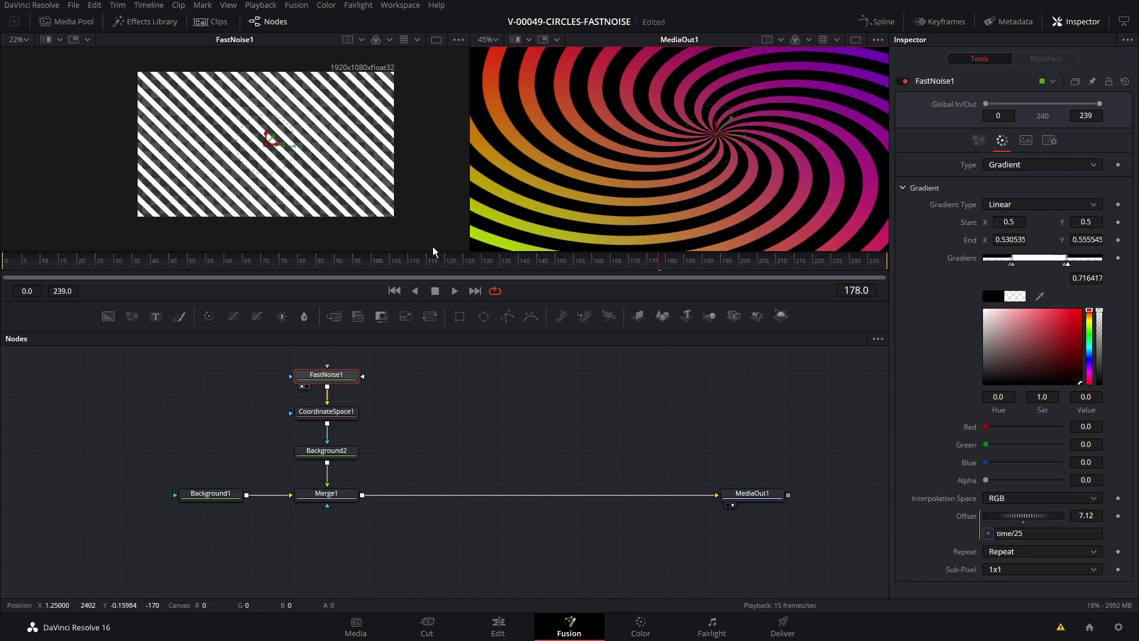
{"action": "left_click", "coordinate": [208, 262]}
{"action": "key", "text": "space"}
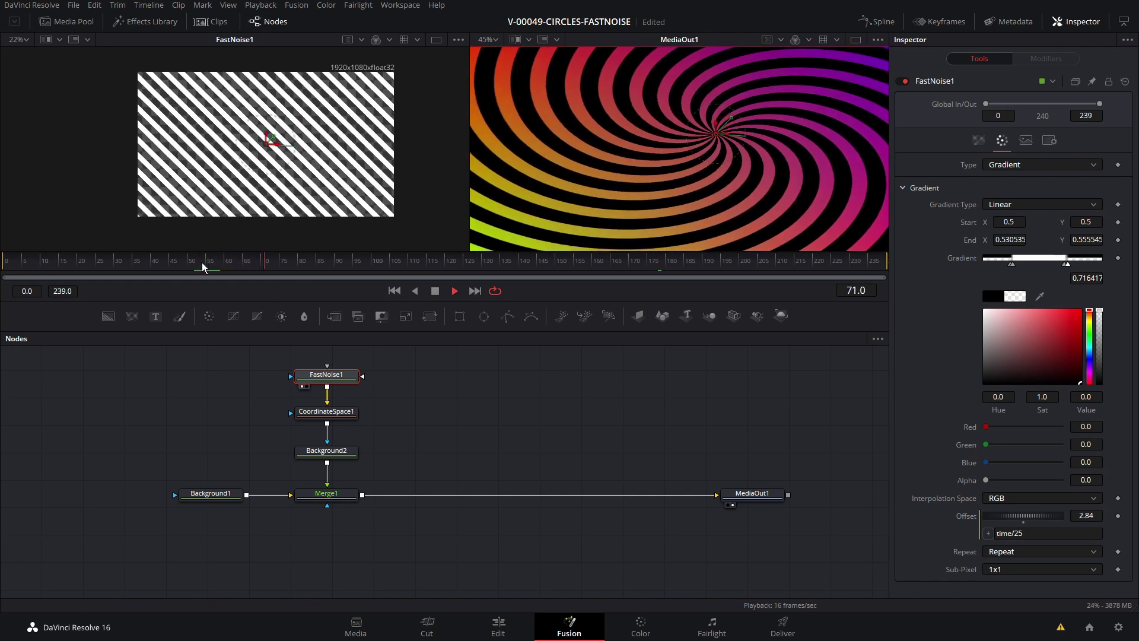
{"action": "scroll", "coordinate": [636, 182], "scroll_direction": "down", "scroll_amount": 3}
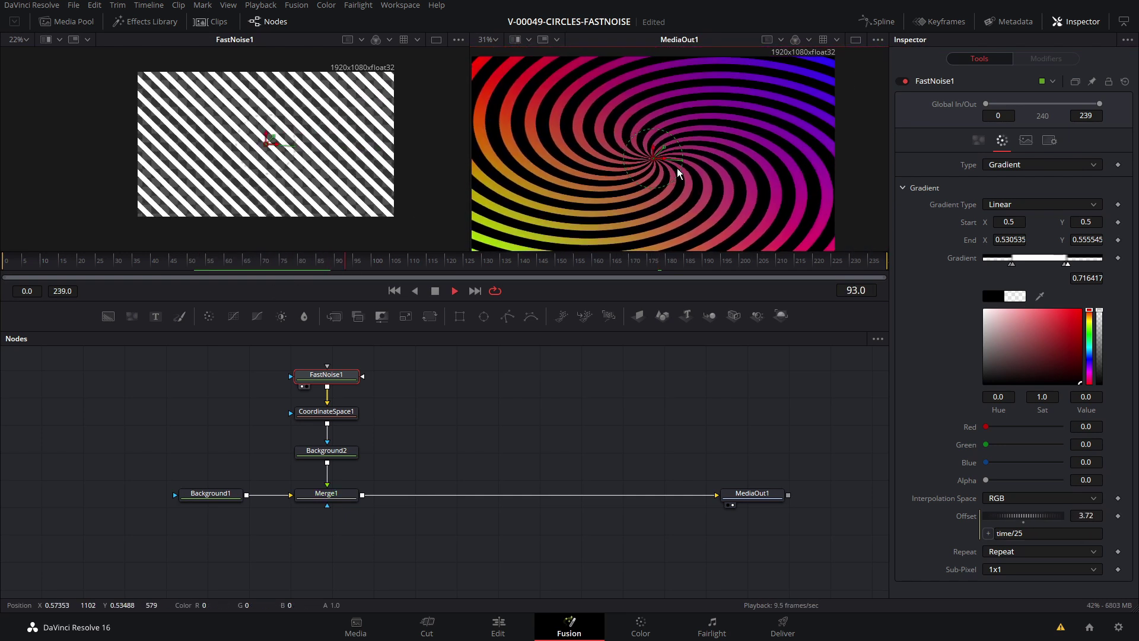
{"action": "key", "text": "space"}
{"action": "left_click_drag", "start_coordinate": [328, 379], "coordinate": [328, 377]}
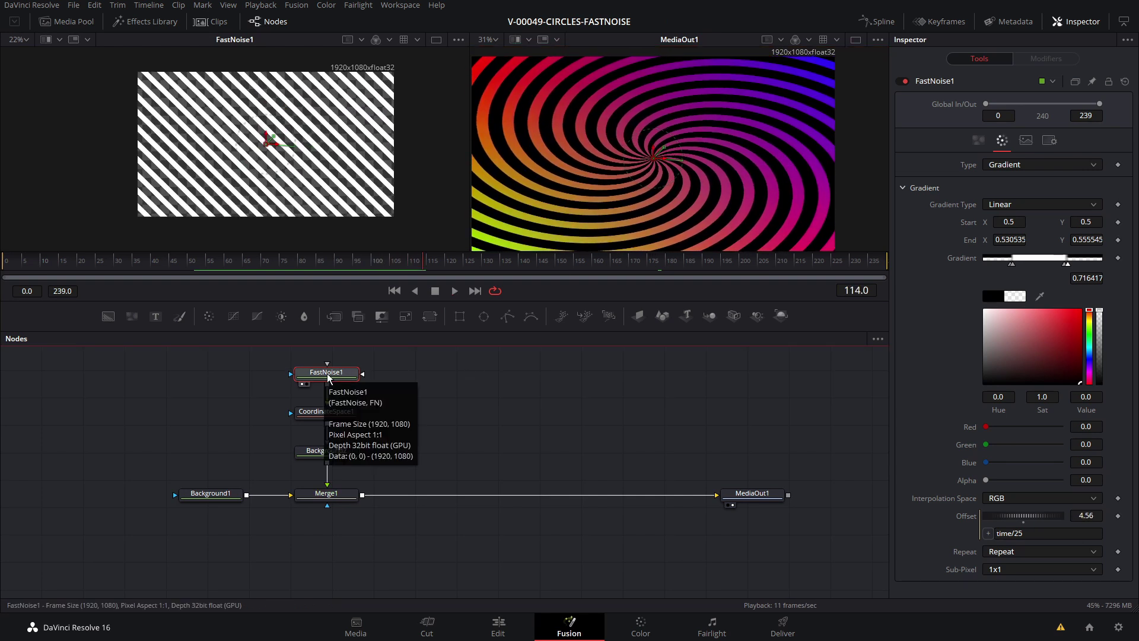
{"action": "left_click", "coordinate": [1028, 142]}
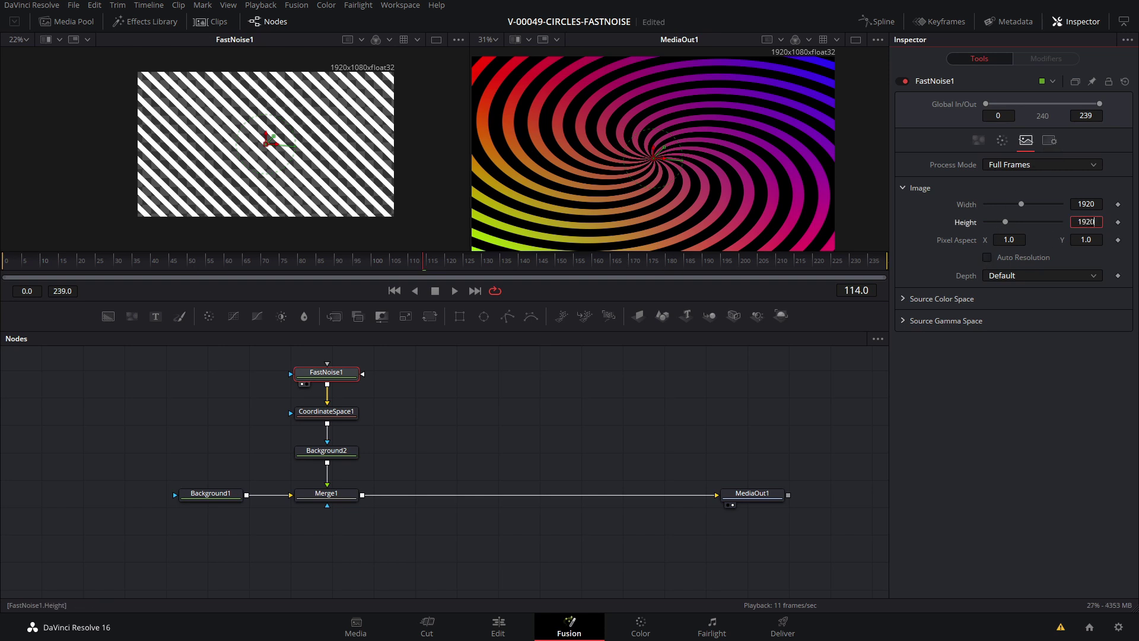
- Set FastNoise1's height to 1920 and move the gradient End to about 0.473/0.613
{"action": "key", "text": "Return"}
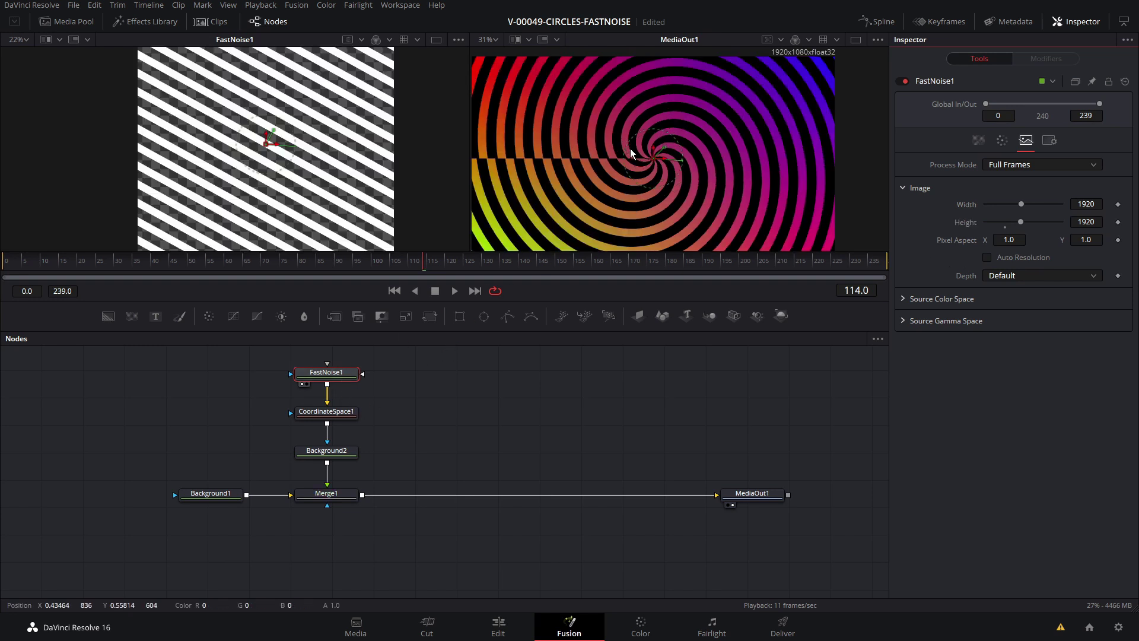
{"action": "left_click", "coordinate": [338, 376]}
{"action": "left_click_drag", "start_coordinate": [664, 145], "coordinate": [645, 122]}
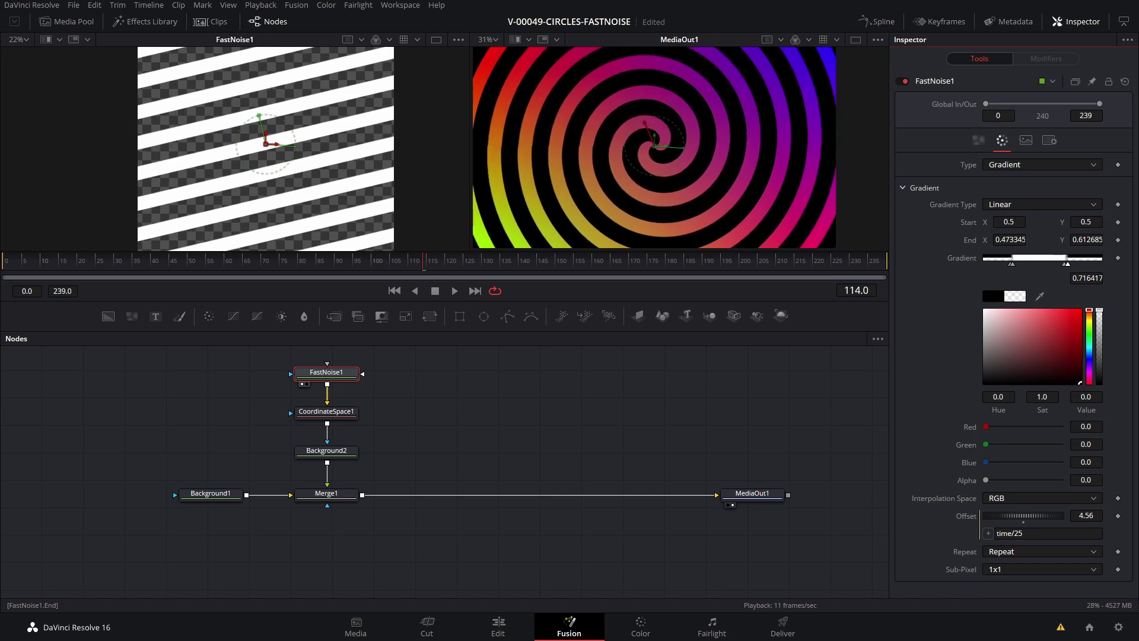
- Change FastNoise1's Offset expression from time/25 to time/5 and preview the faster spin
{"action": "scroll", "coordinate": [674, 177], "scroll_direction": "up", "scroll_amount": 5}
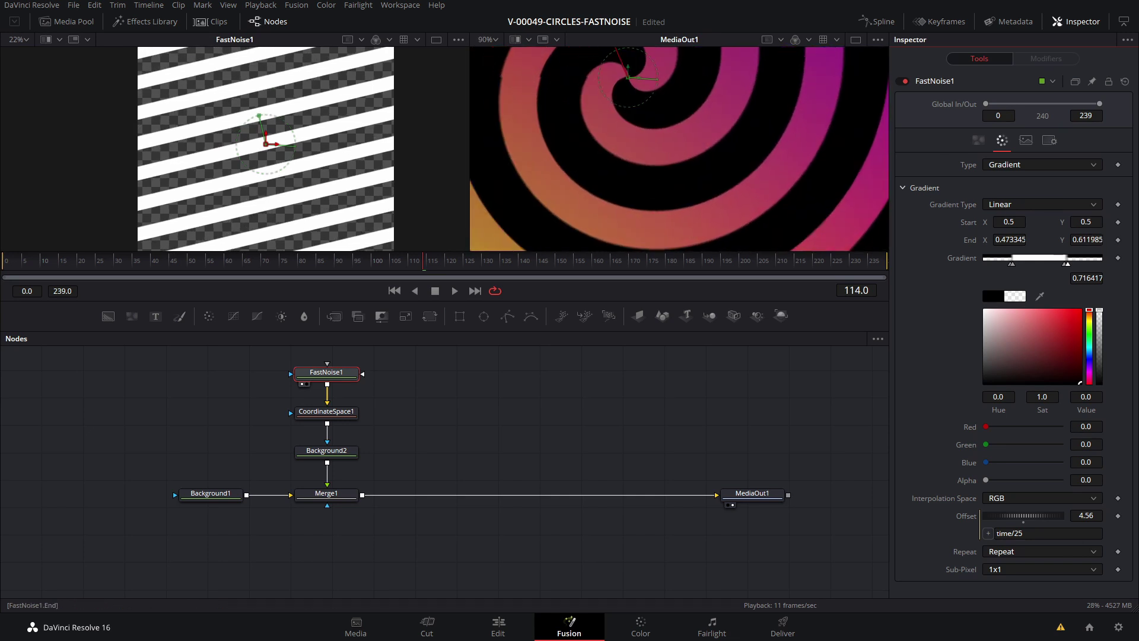
{"action": "scroll", "coordinate": [693, 162], "scroll_direction": "down", "scroll_amount": 6}
{"action": "left_click", "coordinate": [289, 264]}
{"action": "key", "text": "space"}
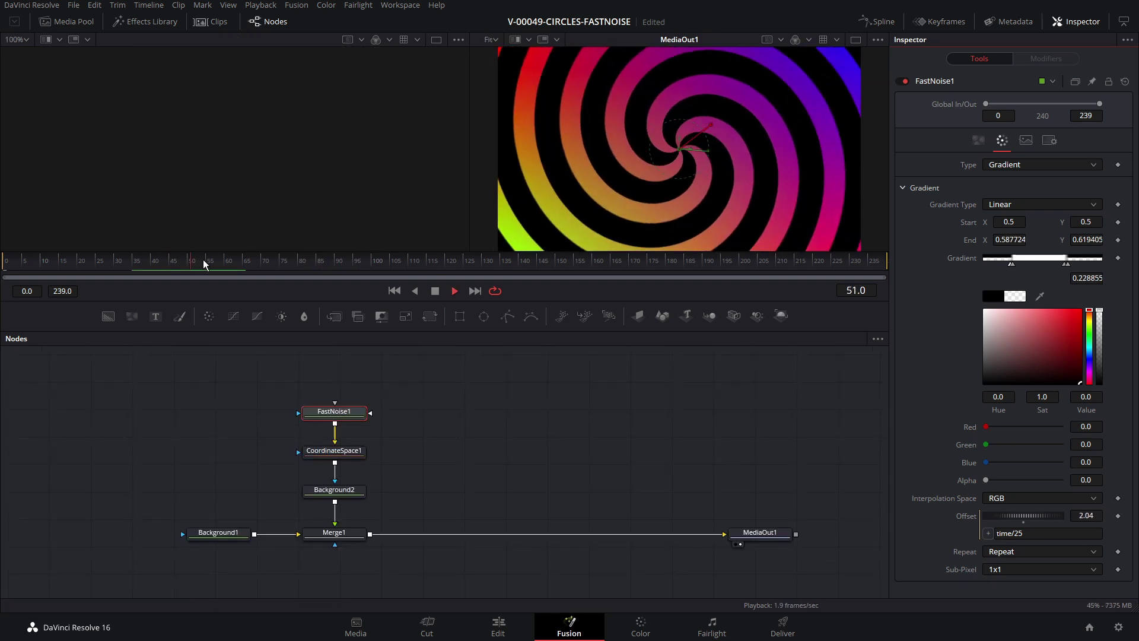
{"action": "key", "text": "space"}
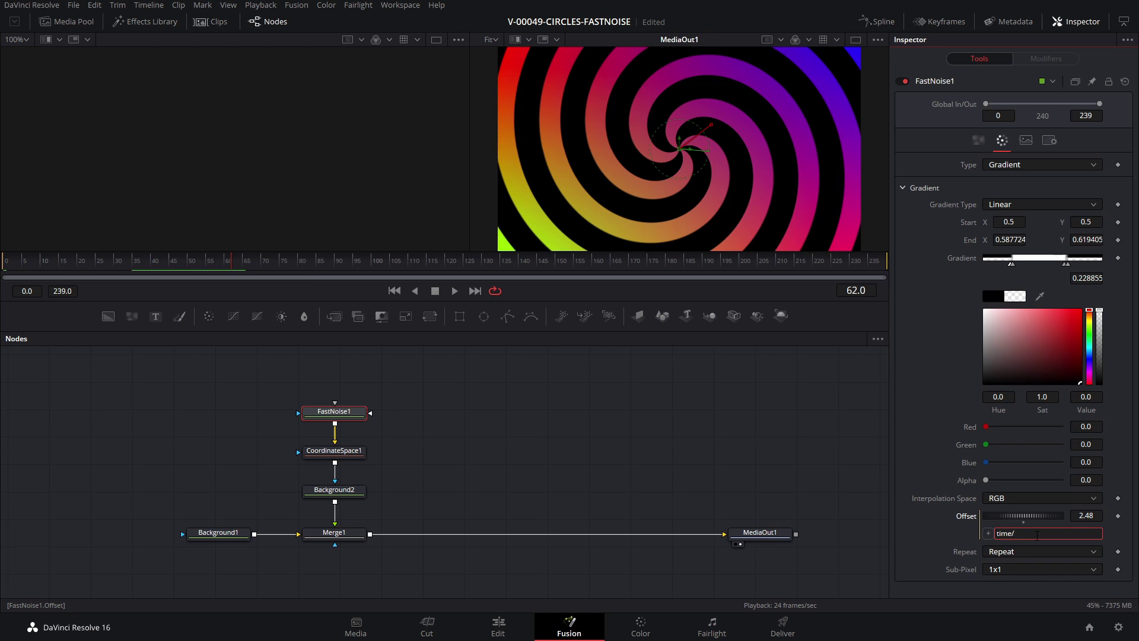
{"action": "key", "text": "Return"}
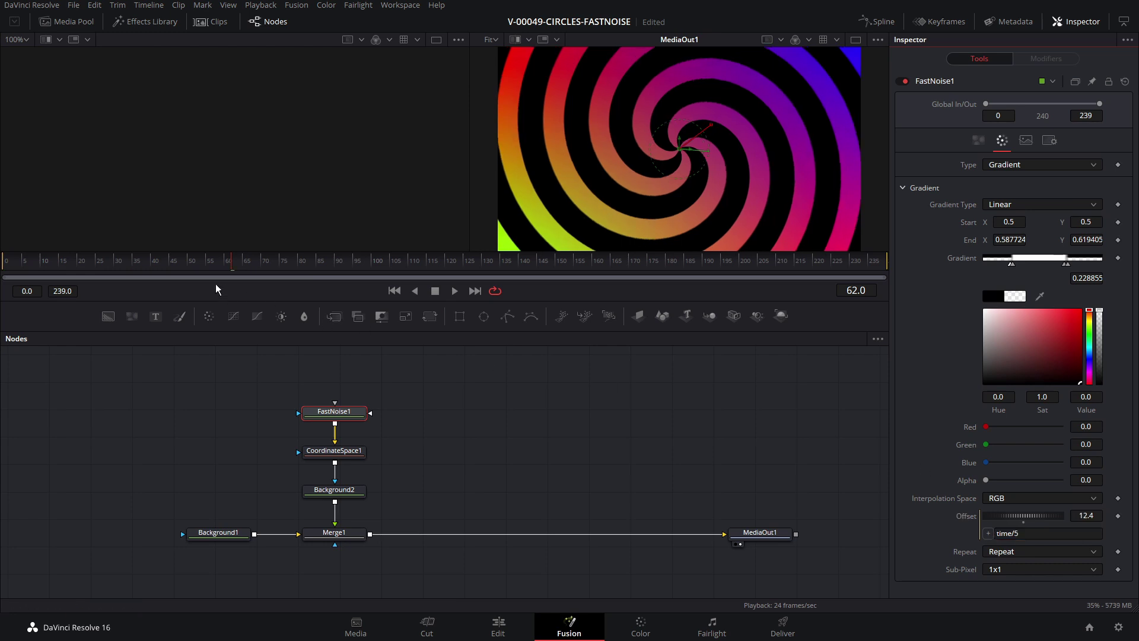
{"action": "key", "text": "space"}
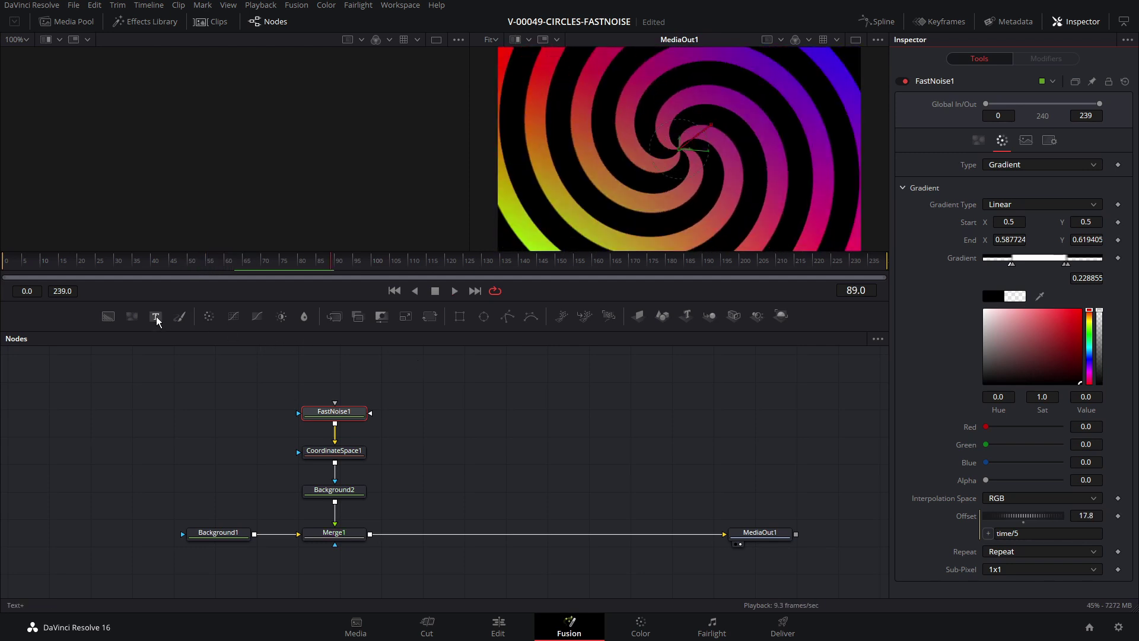
- Merge a Text node over Merge1 reading SPIRAL in Montserrat, enlarged to fill the frame width
{"action": "left_click", "coordinate": [476, 447]}
{"action": "left_click_drag", "start_coordinate": [511, 449], "coordinate": [370, 534]}
{"action": "left_click_drag", "start_coordinate": [465, 453], "coordinate": [470, 462]}
{"action": "left_click", "coordinate": [1051, 188]}
{"action": "type", "text": "SPIR"}
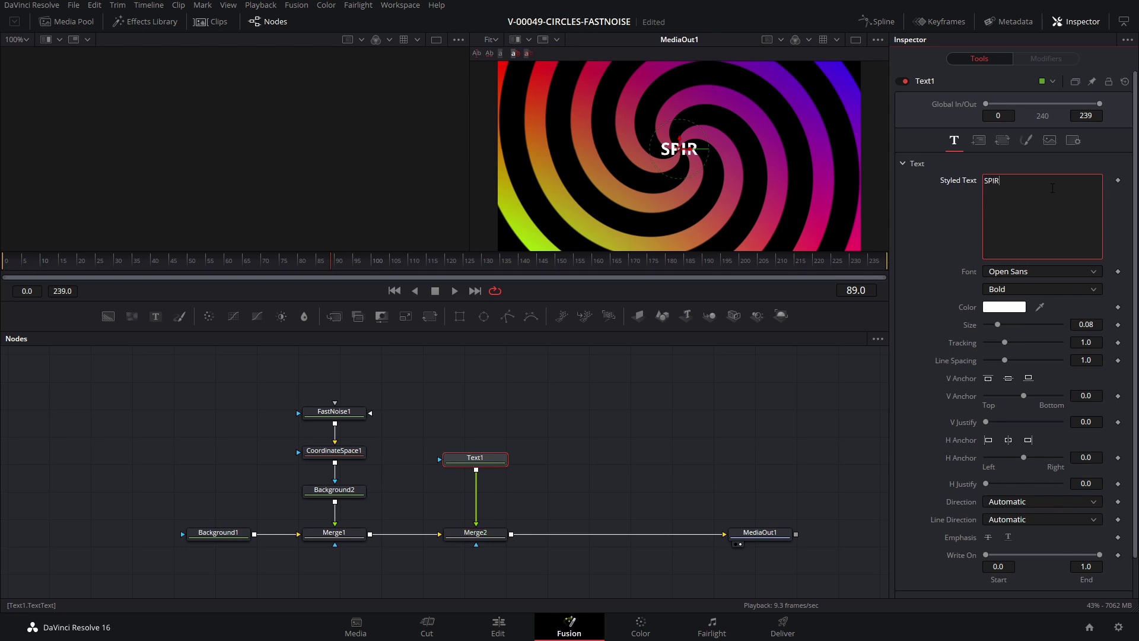
{"action": "left_click", "coordinate": [1043, 273]}
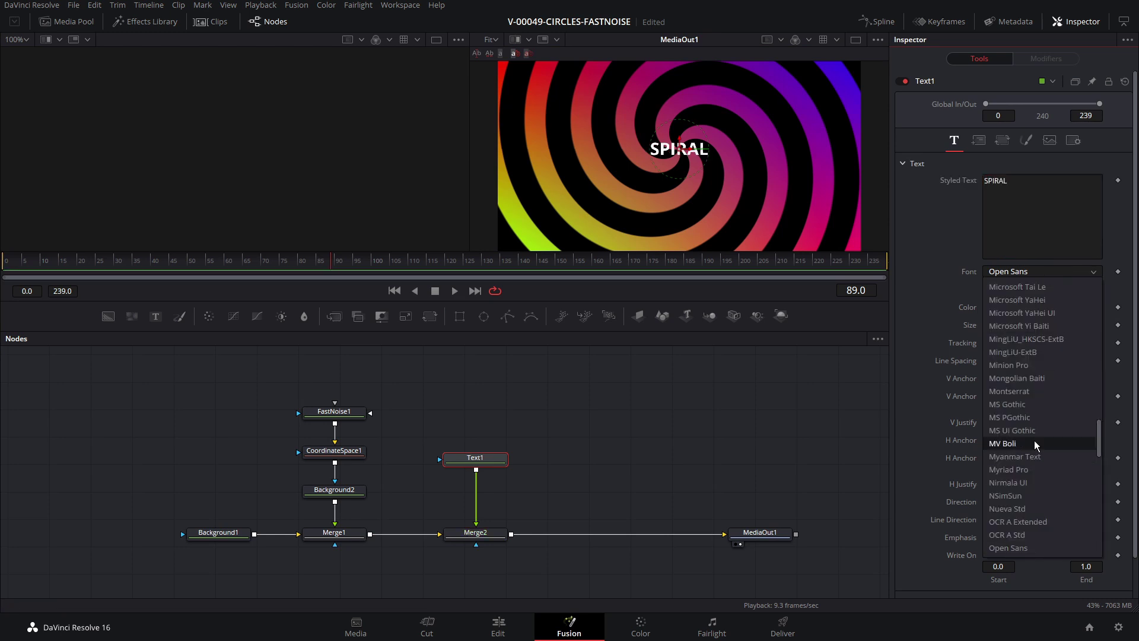
{"action": "left_click", "coordinate": [1034, 440]}
{"action": "left_click_drag", "start_coordinate": [997, 324], "coordinate": [1040, 329]}
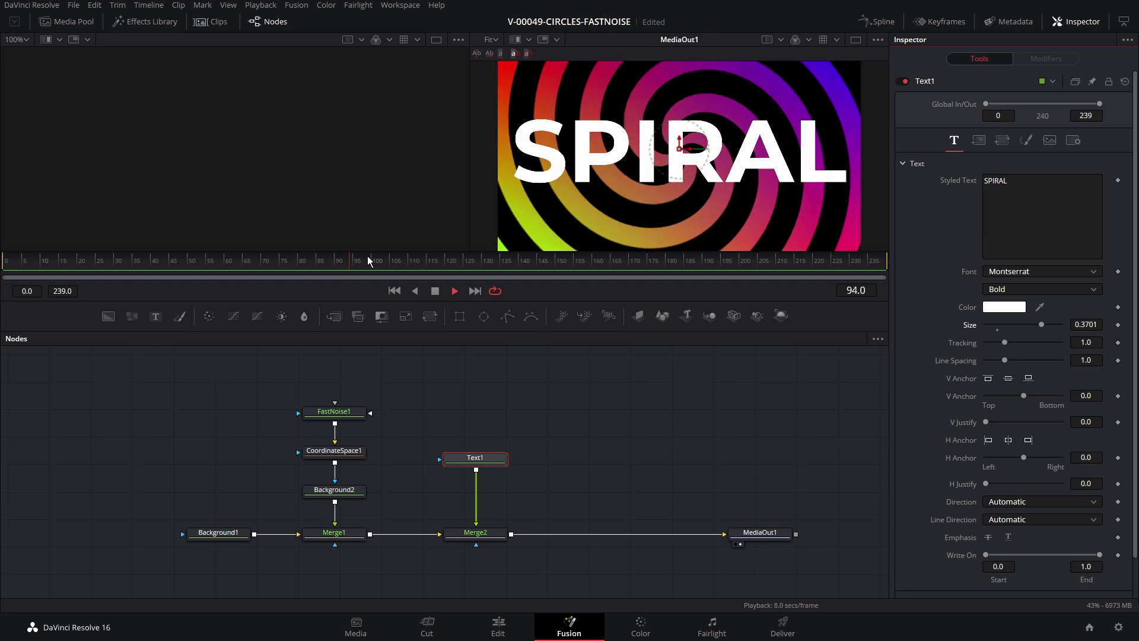
- Set Merge2's Apply Mode to Overlay
{"action": "left_click", "coordinate": [488, 532]}
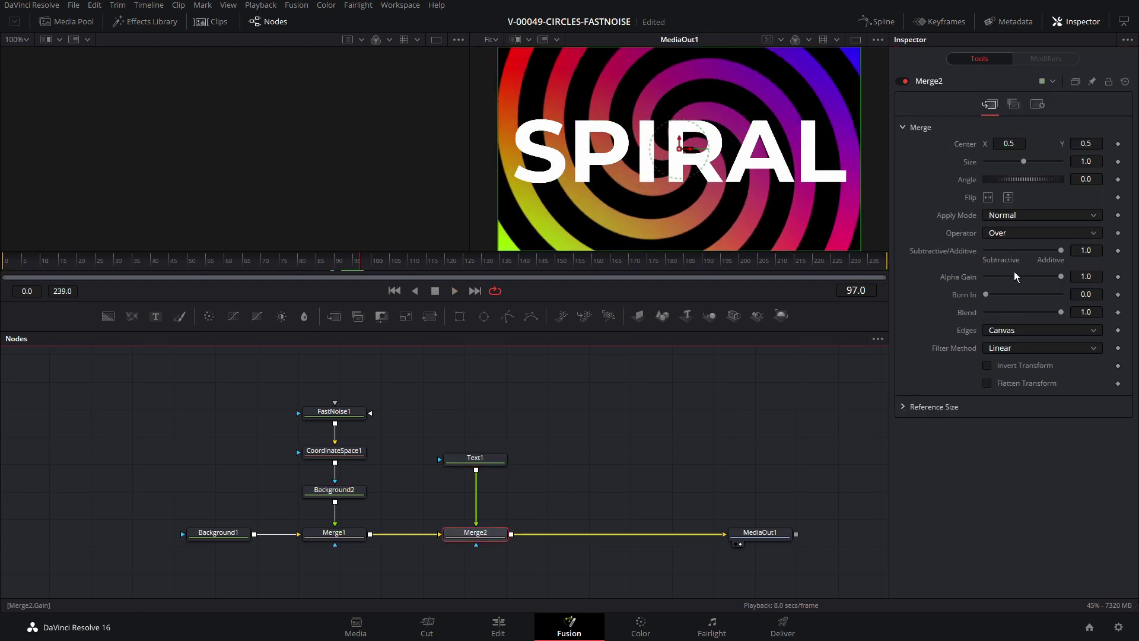
{"action": "left_click", "coordinate": [1035, 215]}
{"action": "left_click", "coordinate": [1024, 280]}
- Set FastNoise1's Offset back to time/25 and pull the gradient End closer for tighter stripes
{"action": "left_click", "coordinate": [334, 412]}
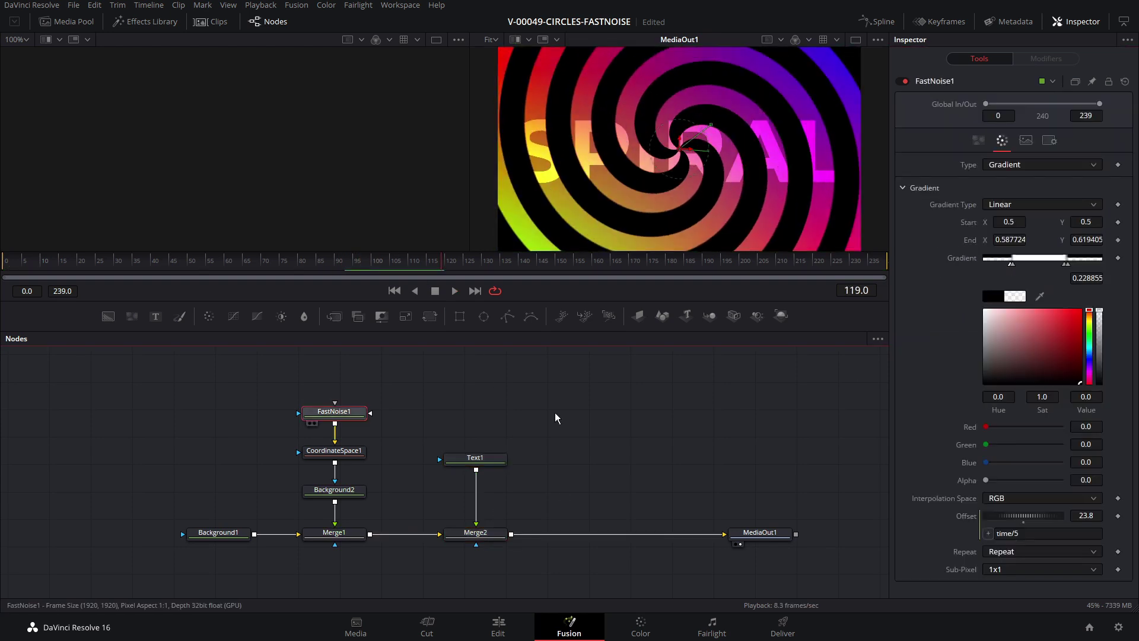
{"action": "left_click", "coordinate": [1031, 532]}
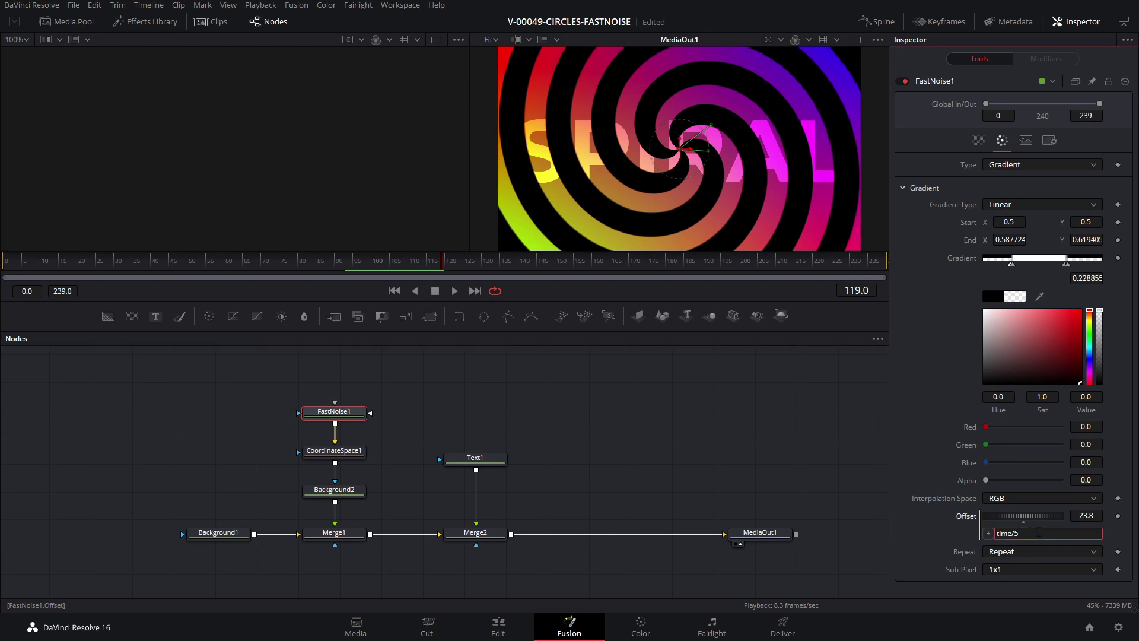
{"action": "type", "text": "25"}
{"action": "key", "text": "Return"}
{"action": "left_click_drag", "start_coordinate": [711, 129], "coordinate": [689, 141]}
{"action": "scroll", "coordinate": [689, 141], "scroll_direction": "up", "scroll_amount": 2}
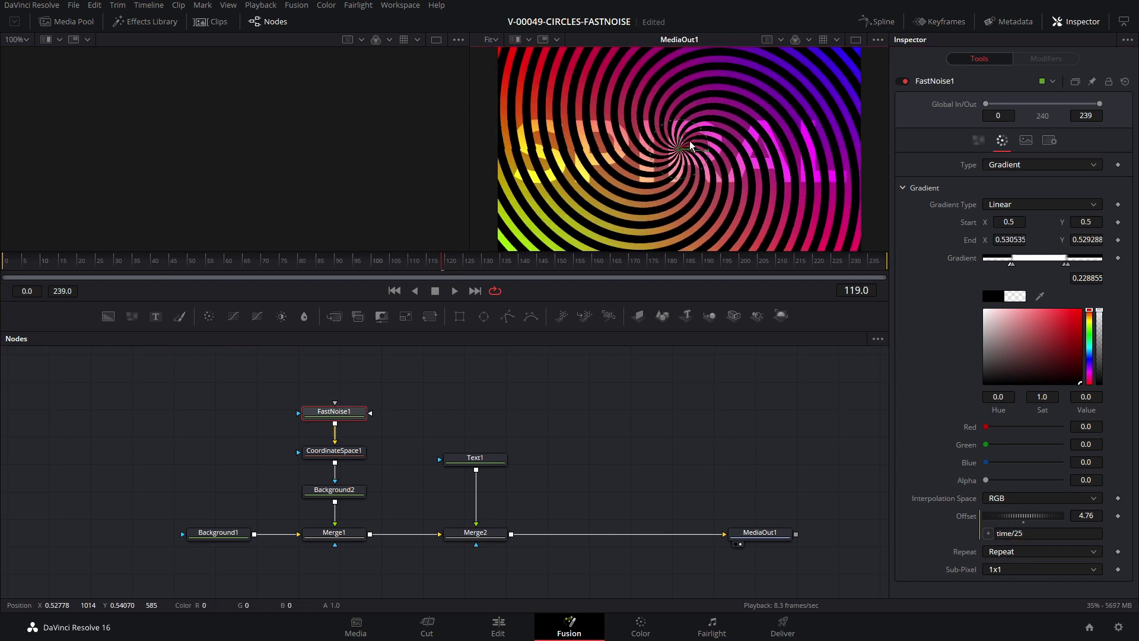
{"action": "key", "text": "space"}
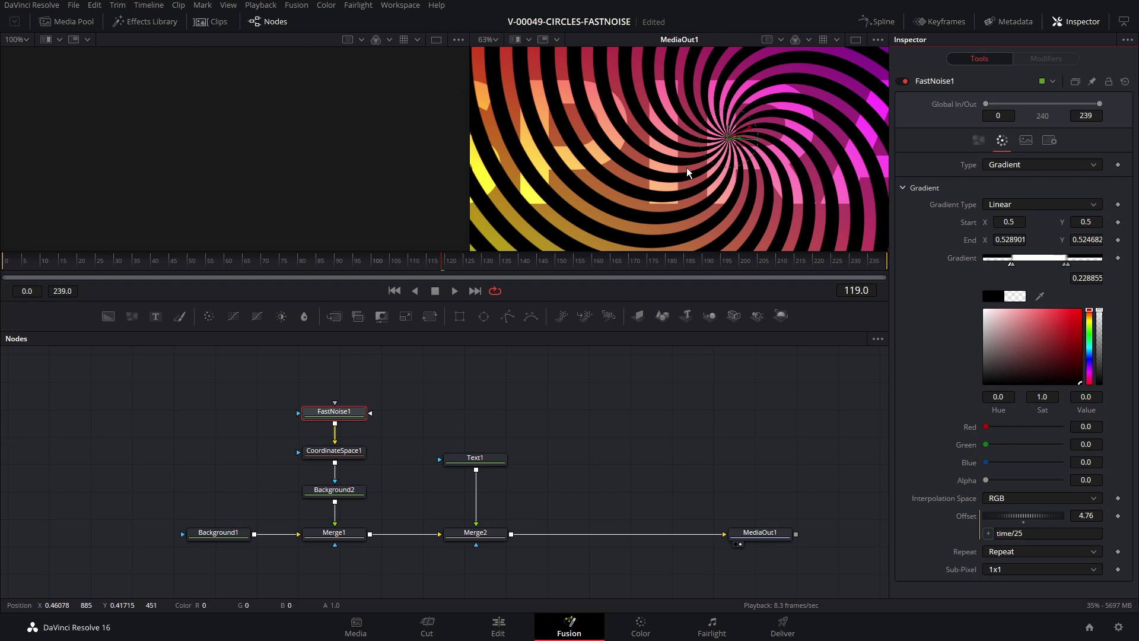
{"action": "scroll", "coordinate": [706, 184], "scroll_direction": "down", "scroll_amount": 4}
{"action": "scroll", "coordinate": [706, 184], "scroll_direction": "up", "scroll_amount": 2}
{"action": "key", "text": "space"}
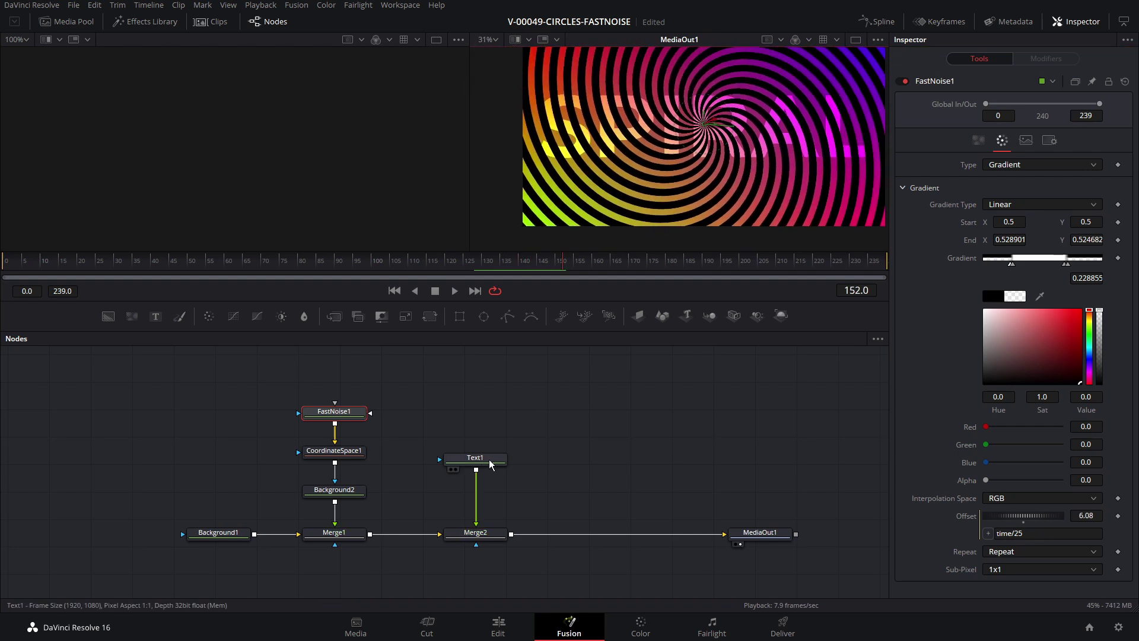
{"action": "left_click", "coordinate": [478, 461]}
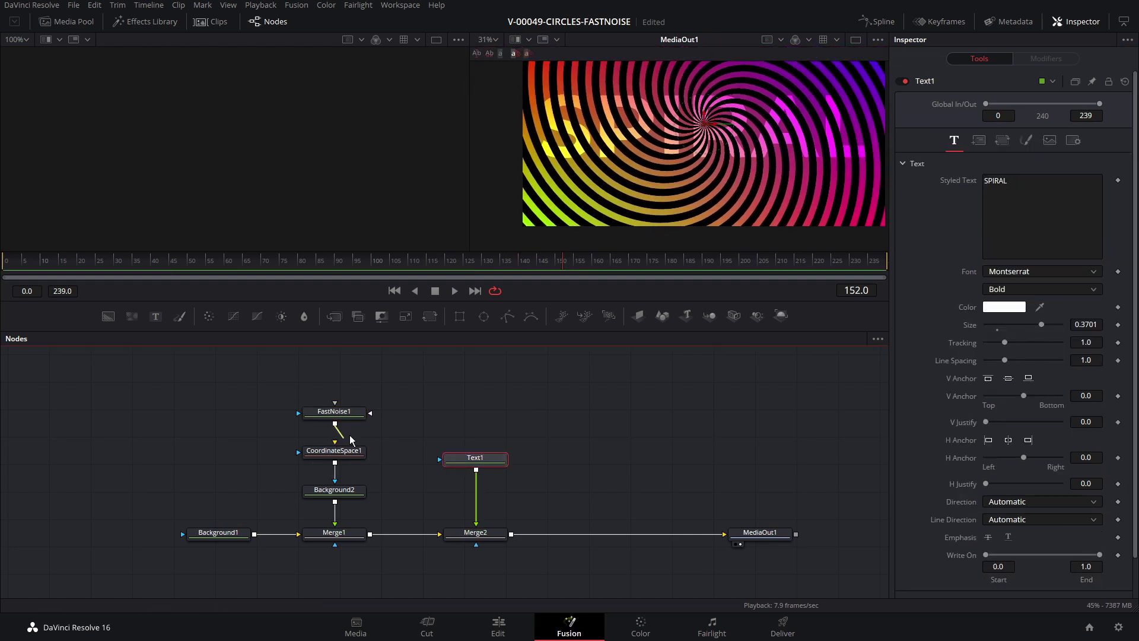
- Use FastNoise1 through CoordinateSpace1 as Text1's mask and play the spiral-striped text
{"action": "left_click_drag", "start_coordinate": [419, 445], "coordinate": [502, 461]}
{"action": "left_click_drag", "start_coordinate": [327, 418], "coordinate": [459, 395]}
{"action": "left_click_drag", "start_coordinate": [502, 457], "coordinate": [475, 457]}
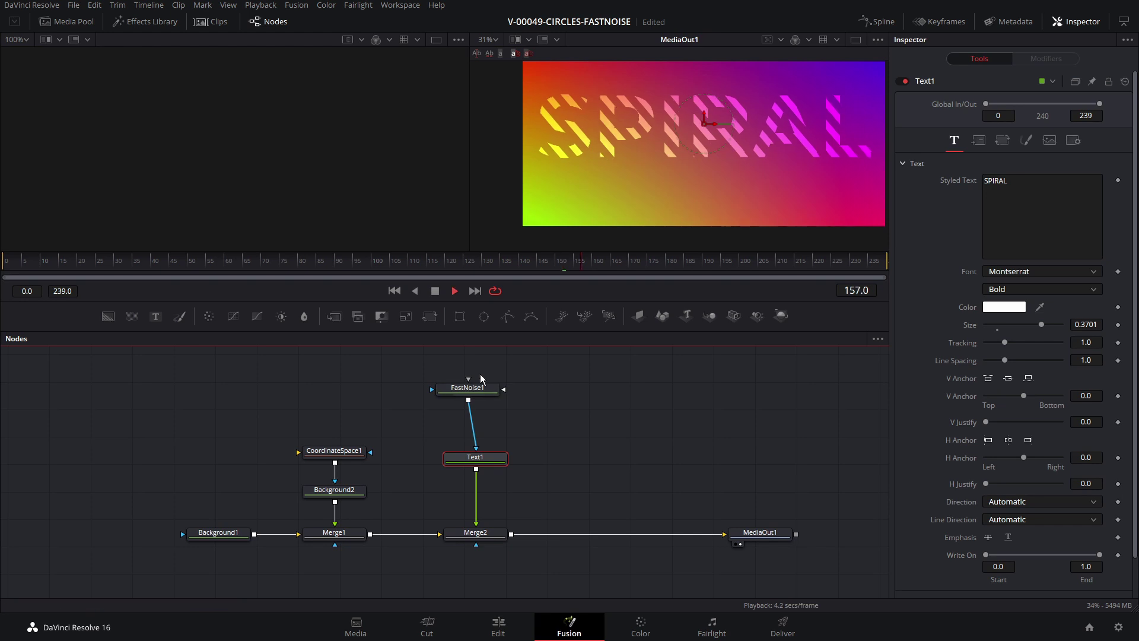
{"action": "left_click_drag", "start_coordinate": [481, 394], "coordinate": [488, 390]}
{"action": "left_click_drag", "start_coordinate": [341, 457], "coordinate": [477, 427]}
{"action": "key", "text": "space"}
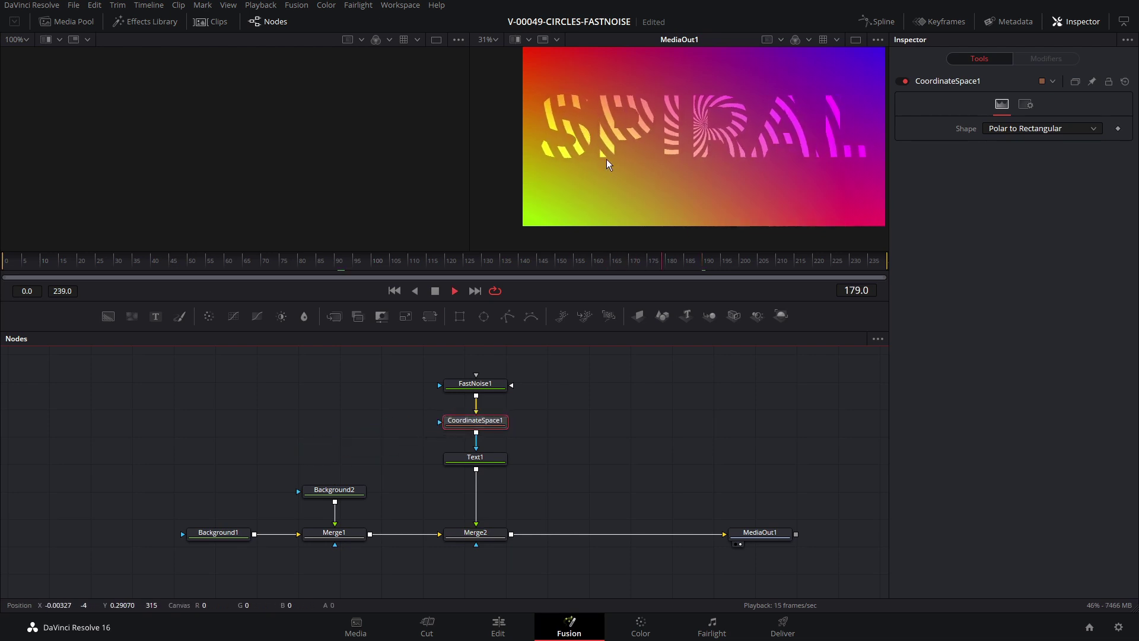
- Compare FastNoise1 and CoordinateSpace1 outputs in the viewers, then detach the mask from Text1
{"action": "left_click", "coordinate": [467, 387]}
{"action": "key", "text": "1"}
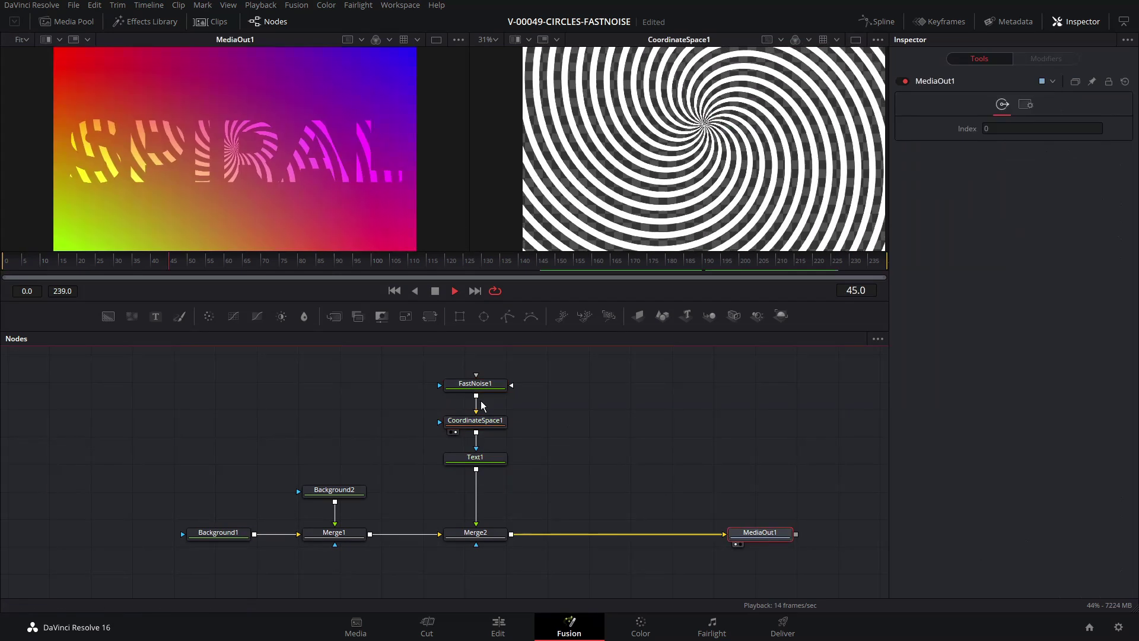
{"action": "key", "text": "2"}
{"action": "left_click", "coordinate": [475, 421]}
{"action": "key", "text": "1"}
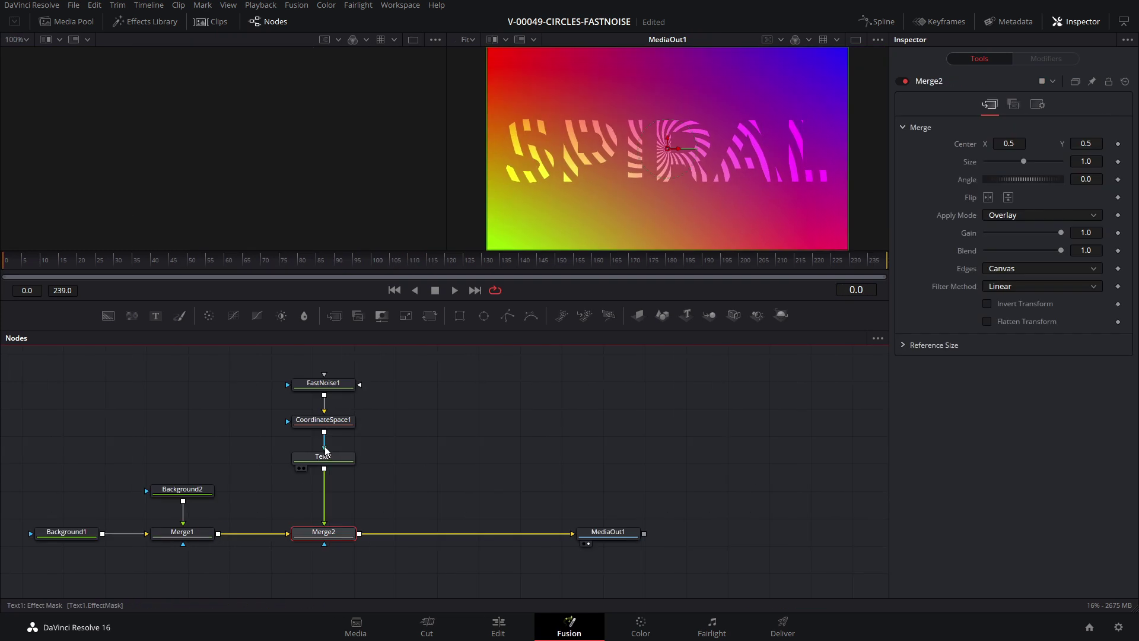
{"action": "left_click_drag", "start_coordinate": [325, 451], "coordinate": [325, 436]}
{"action": "left_click", "coordinate": [325, 420]}
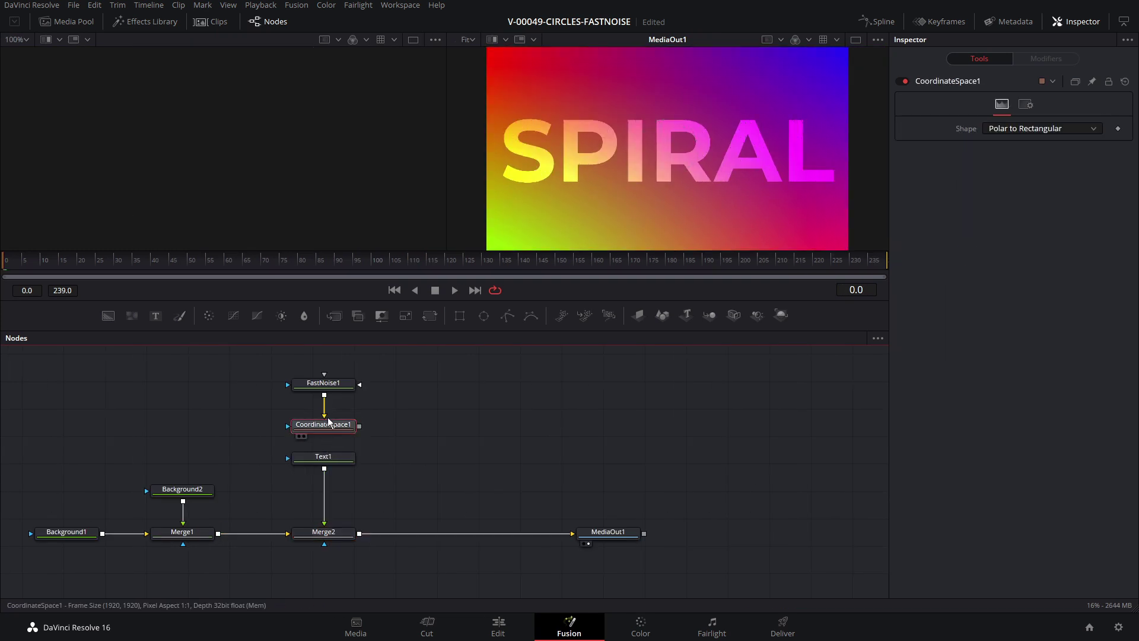
- Connect FastNoise1 directly to Background2's mask input, bypassing CoordinateSpace1
{"action": "left_click_drag", "start_coordinate": [303, 391], "coordinate": [147, 494]}
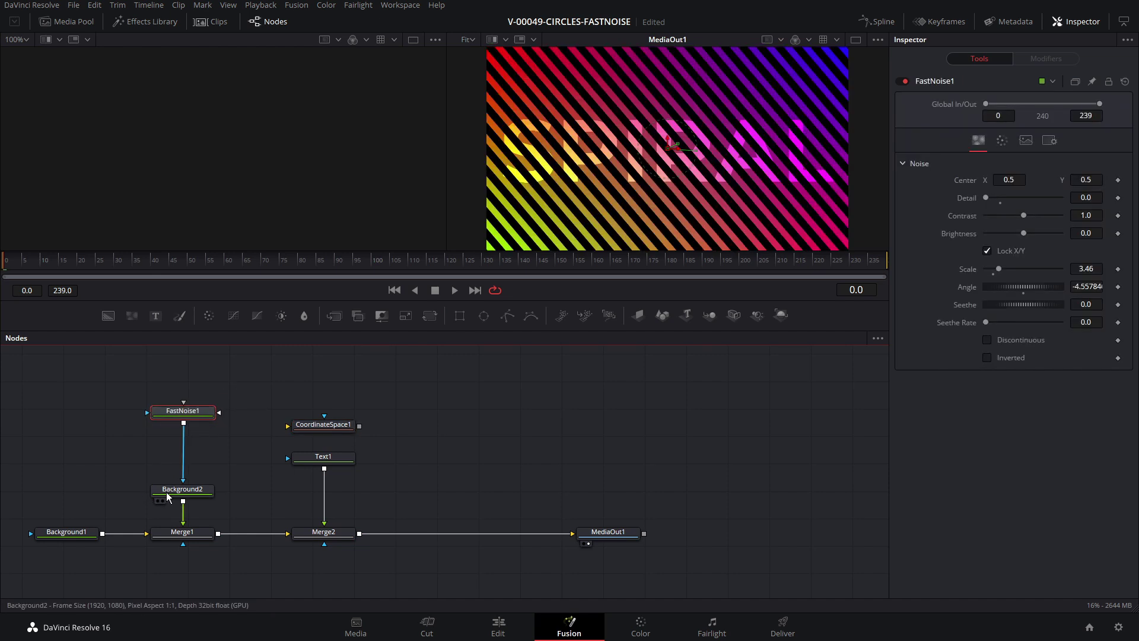
{"action": "left_click", "coordinate": [170, 495]}
{"action": "left_click_drag", "start_coordinate": [189, 414], "coordinate": [188, 418]}
{"action": "left_click", "coordinate": [187, 418]}
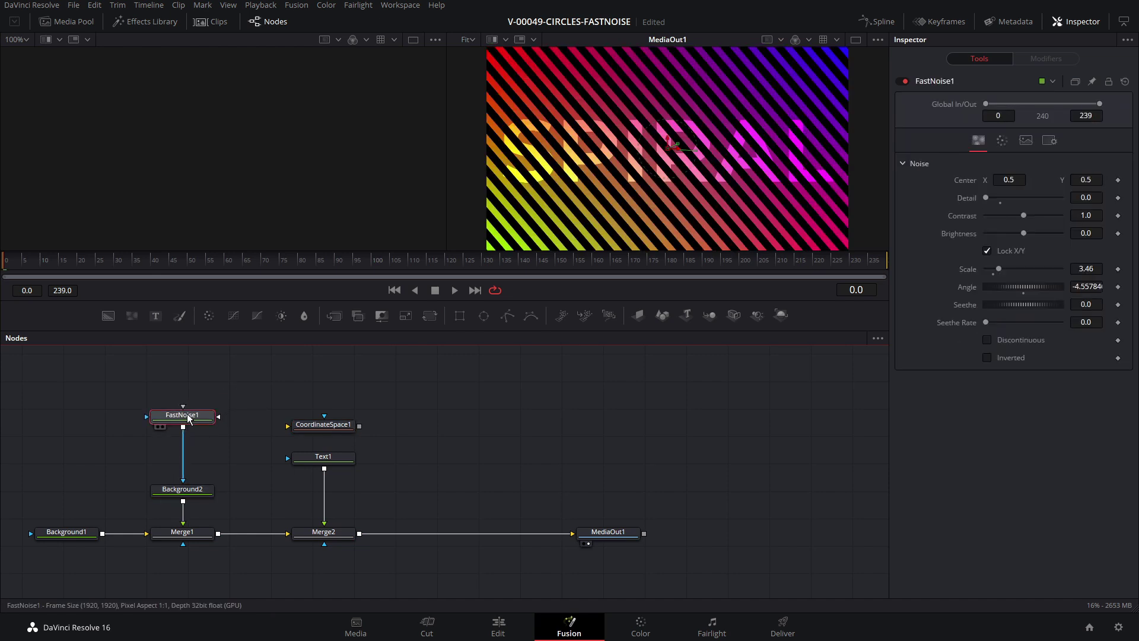
- Preview the diagonal stripes animating in FastNoise1's Color tab, returning to frame 36
{"action": "left_click", "coordinate": [1002, 140]}
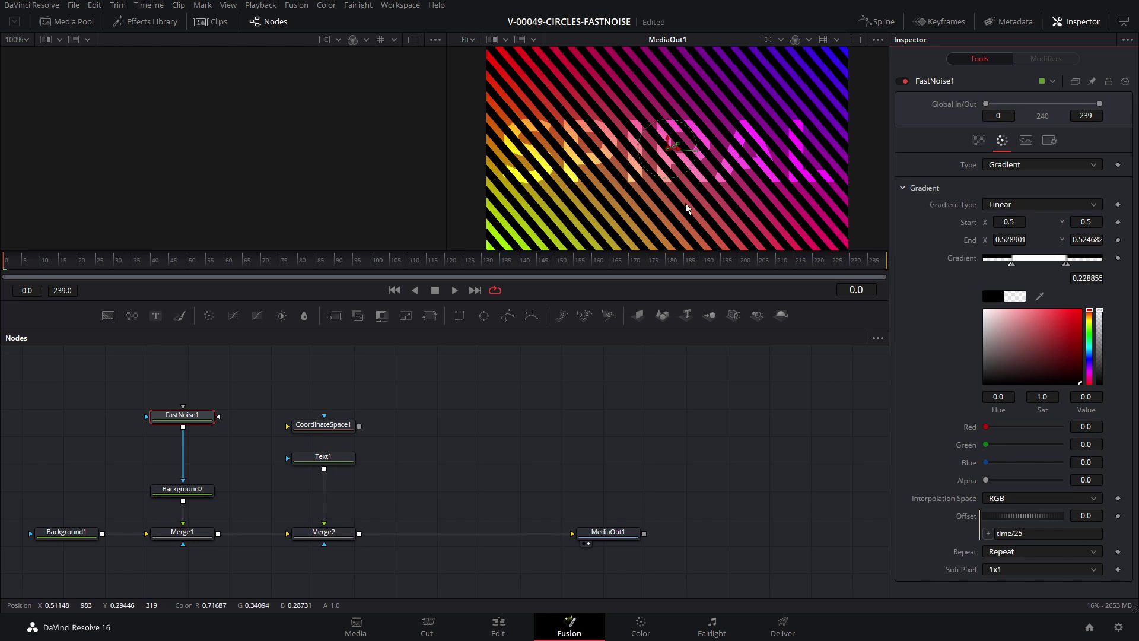
{"action": "key", "text": "space"}
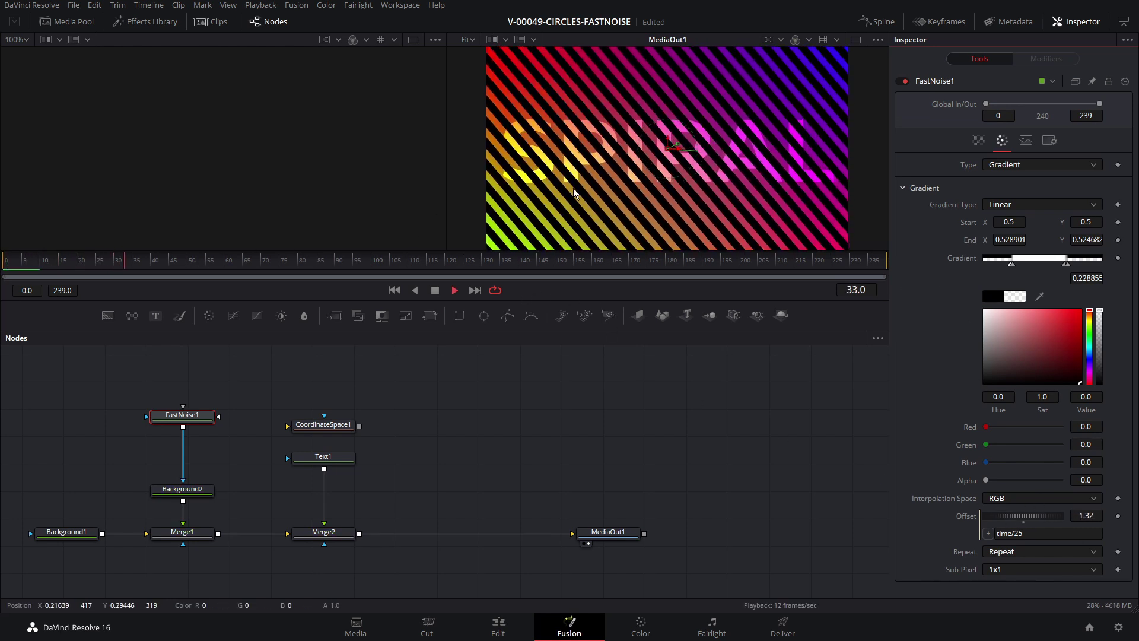
{"action": "key", "text": "space"}
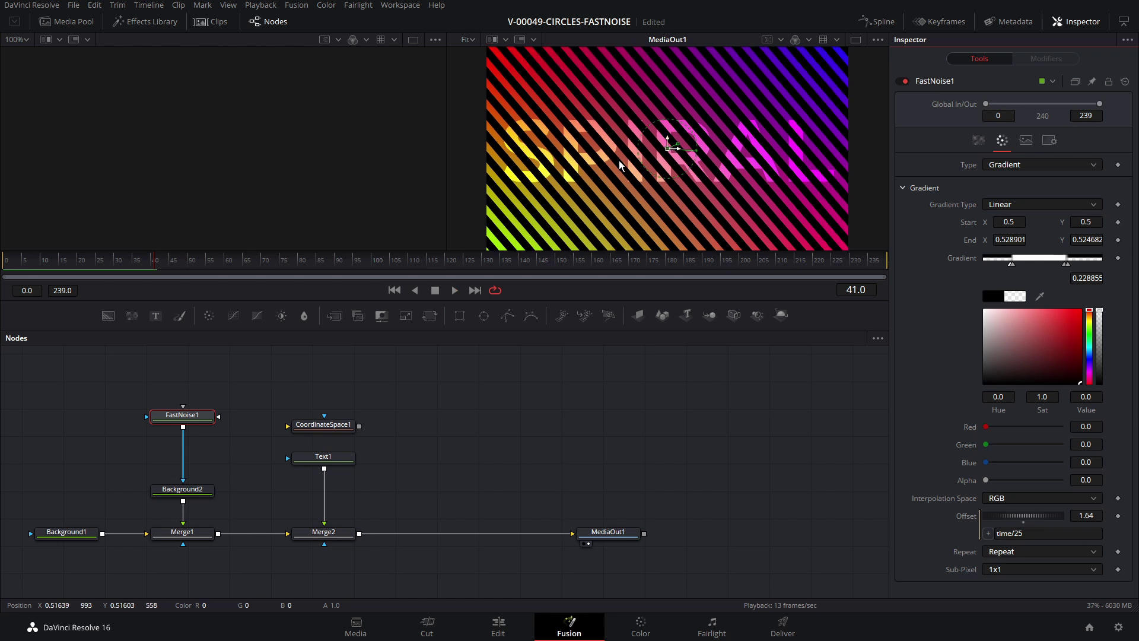
{"action": "left_click", "coordinate": [135, 271]}
{"action": "left_click", "coordinate": [1008, 204]}
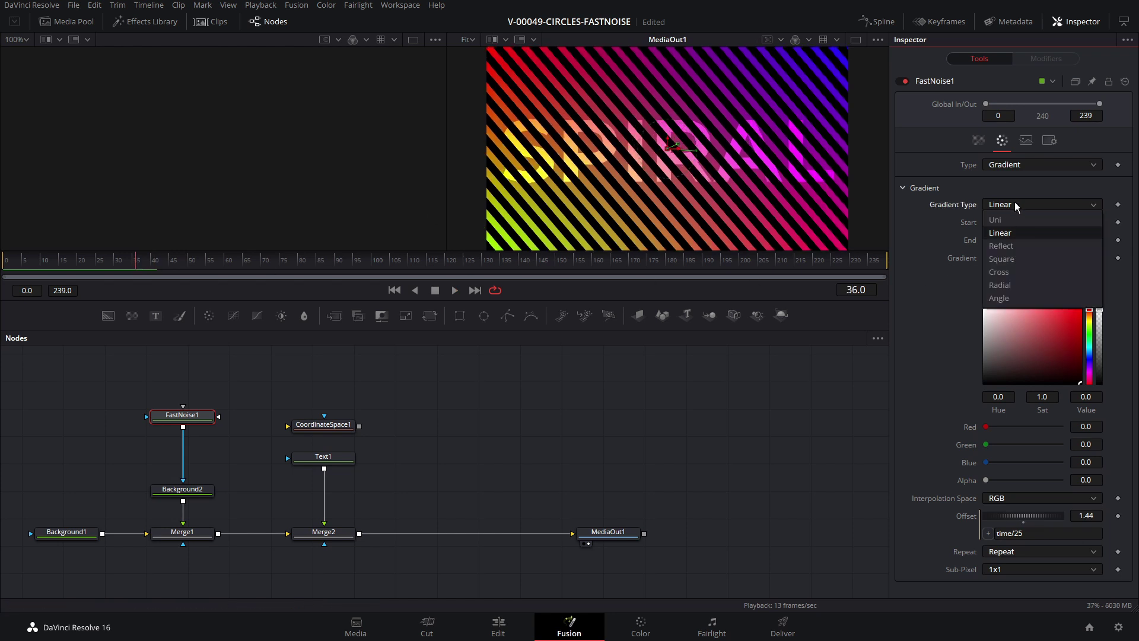
- Try the Reflect gradient type, then Square, repositioning the gradient Start and End handles
{"action": "left_click", "coordinate": [1002, 246]}
{"action": "key", "text": "space"}
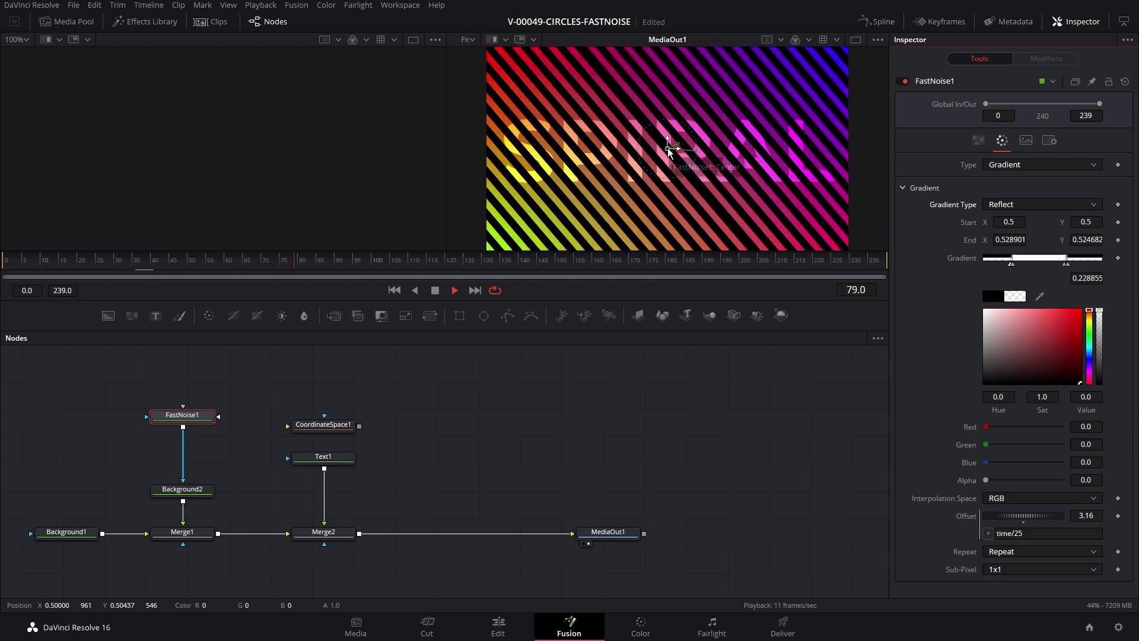
{"action": "left_click", "coordinate": [1025, 205]}
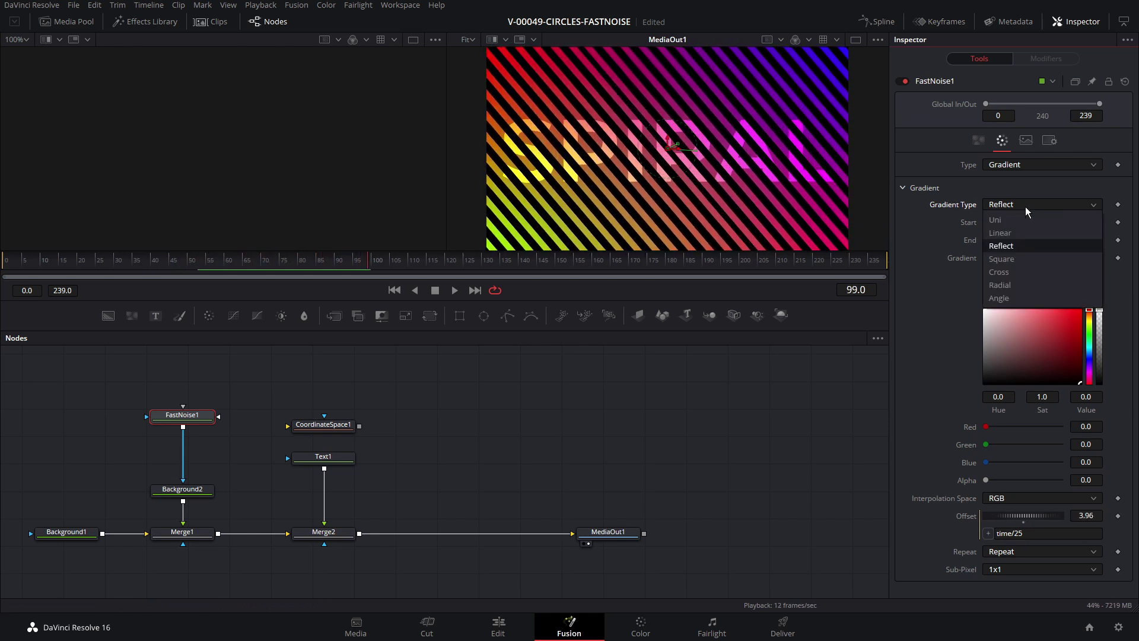
{"action": "left_click", "coordinate": [1023, 258]}
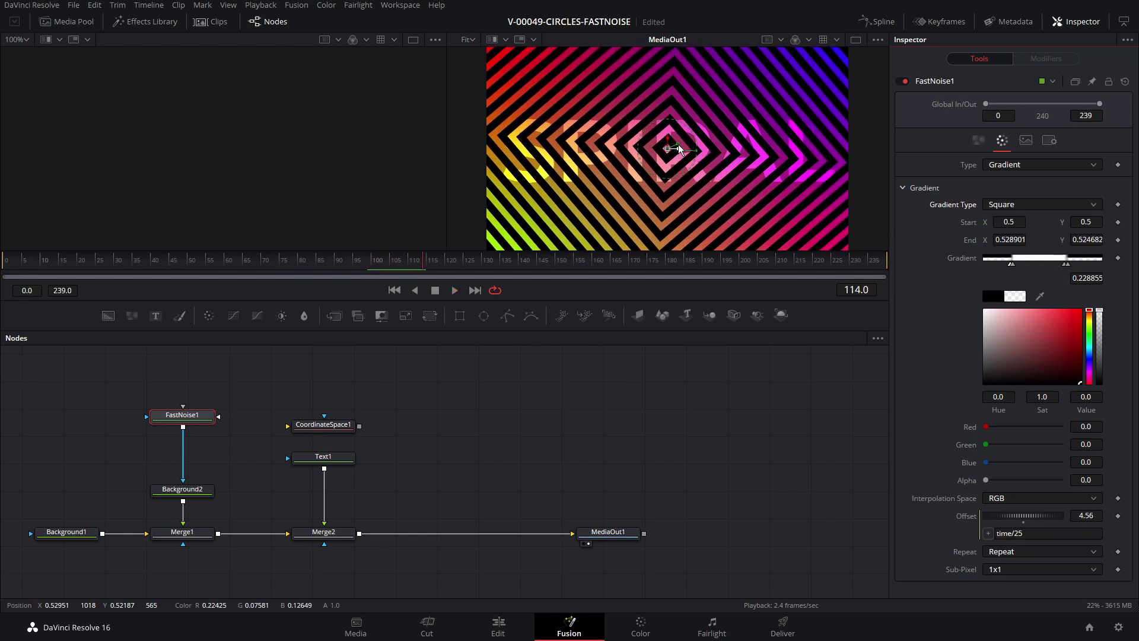
{"action": "left_click_drag", "start_coordinate": [1010, 239], "coordinate": [881, 240]}
{"action": "left_click_drag", "start_coordinate": [596, 142], "coordinate": [567, 148]}
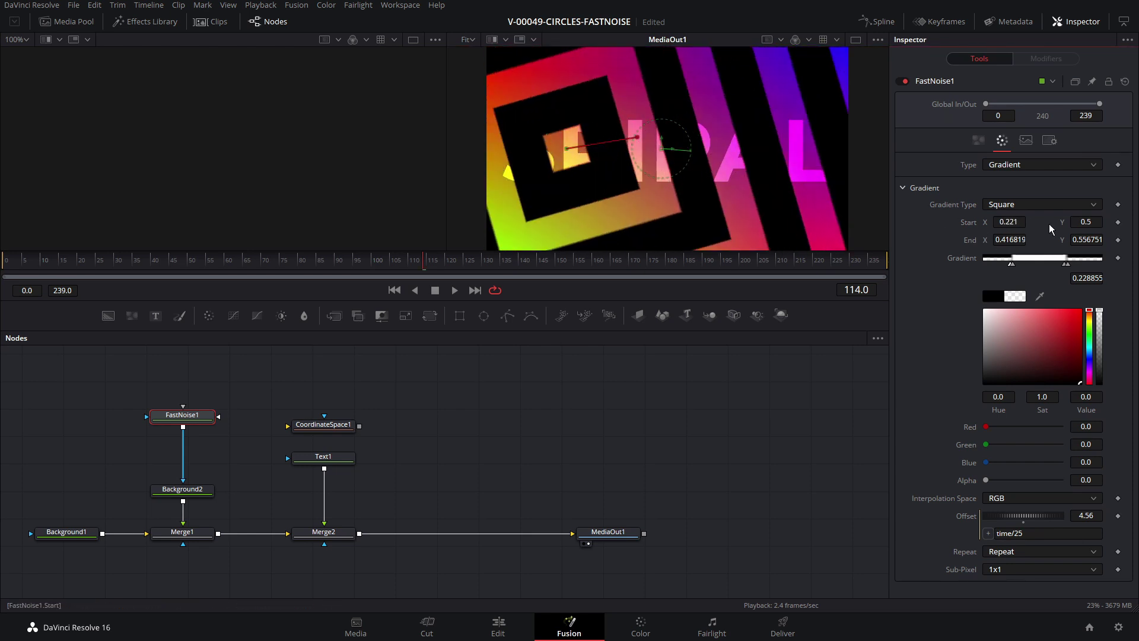
{"action": "left_click_drag", "start_coordinate": [562, 149], "coordinate": [654, 152]}
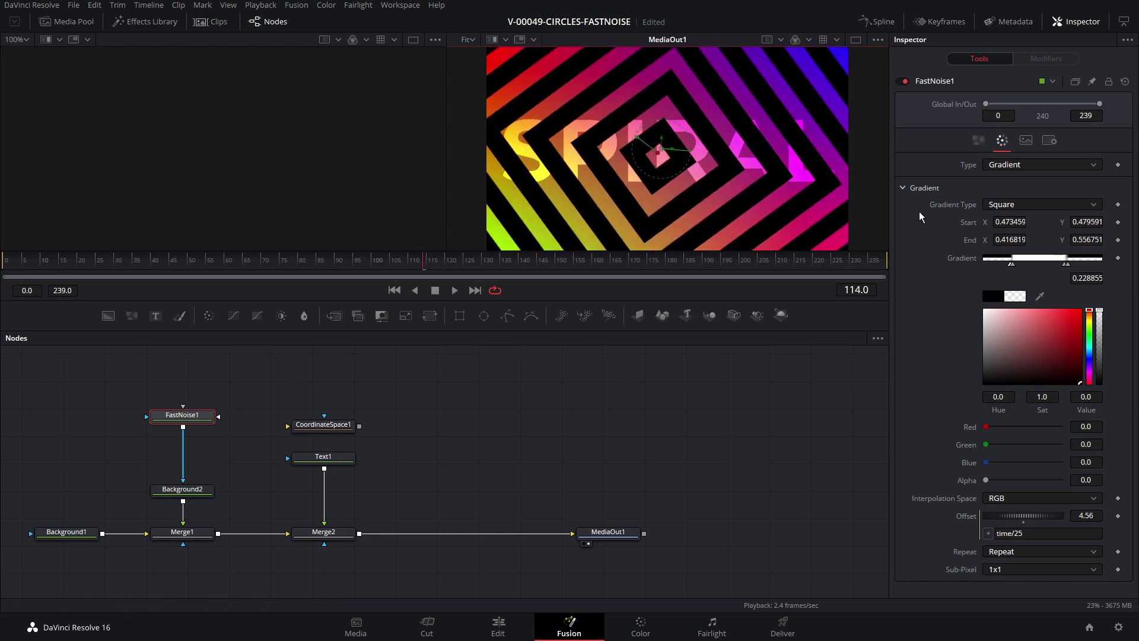
- Switch the gradient type to Cross and shift its Start point
{"action": "left_click", "coordinate": [1008, 205]}
{"action": "left_click", "coordinate": [1016, 267]}
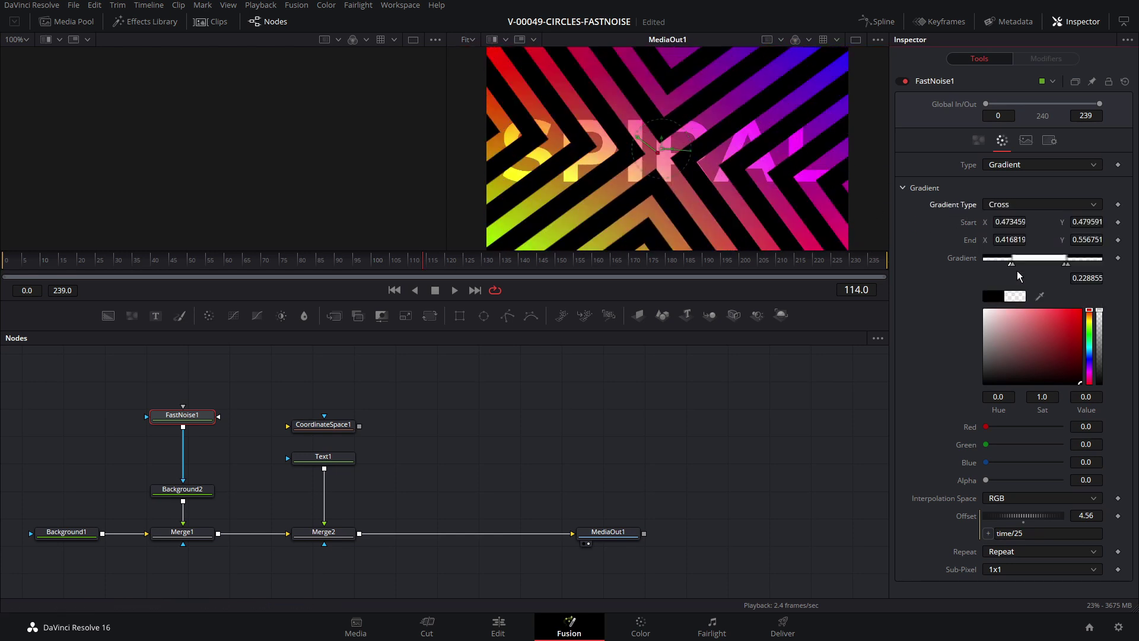
{"action": "left_click_drag", "start_coordinate": [658, 153], "coordinate": [689, 129]}
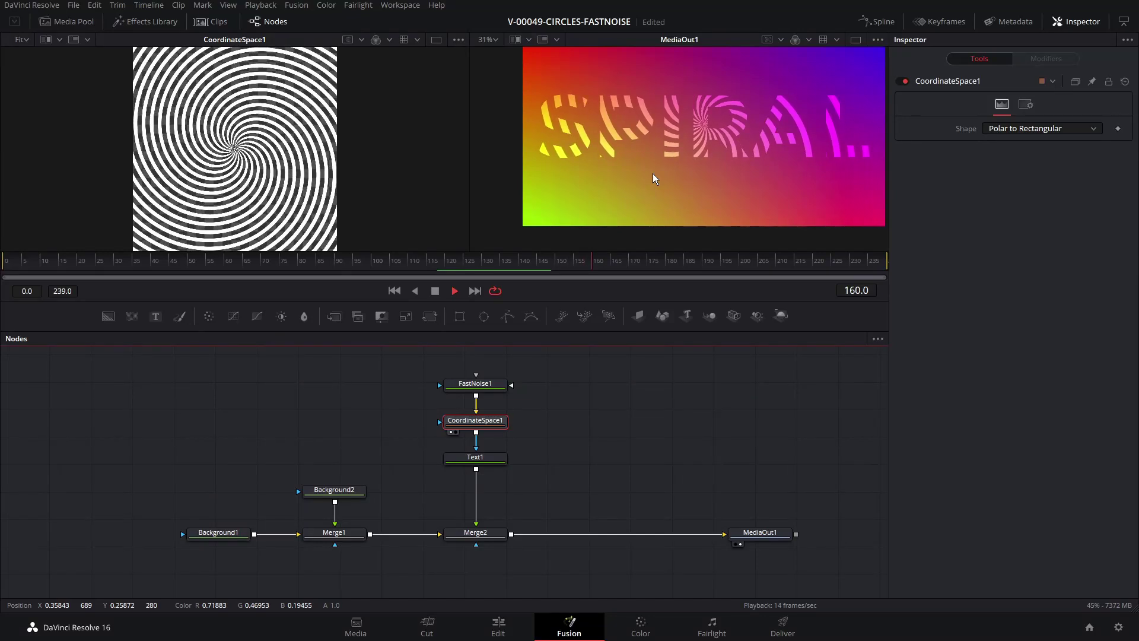